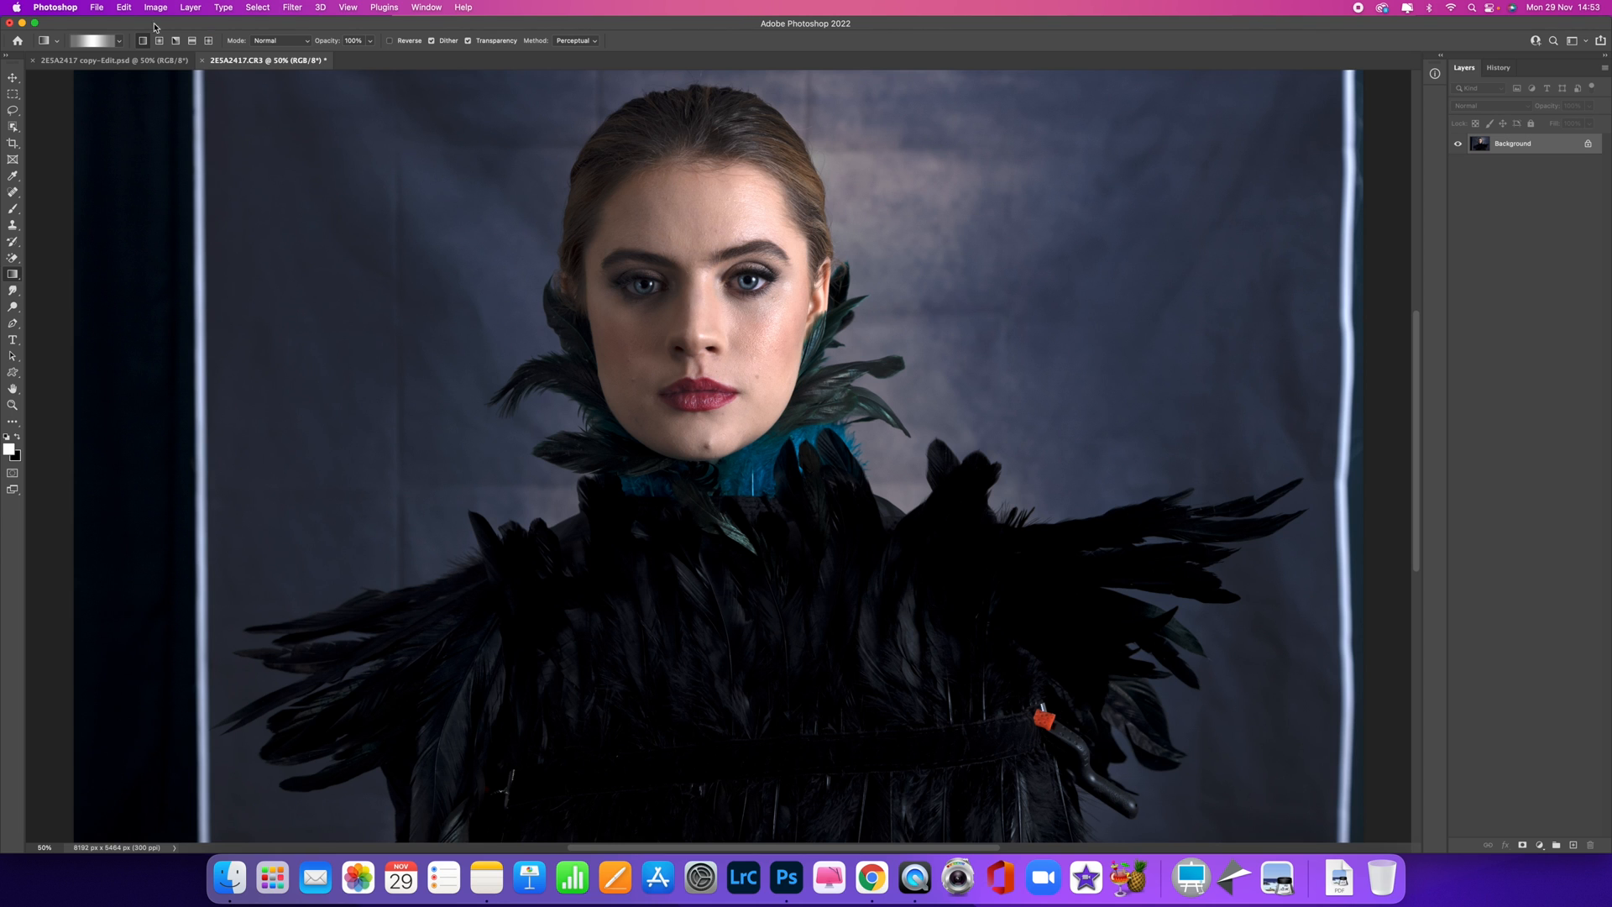
Compare the finished 2E5A2417 copy-Edit.psd with the unedited 2E5A2417.CR3 portrait, ending on the unedited image
click(117, 62)
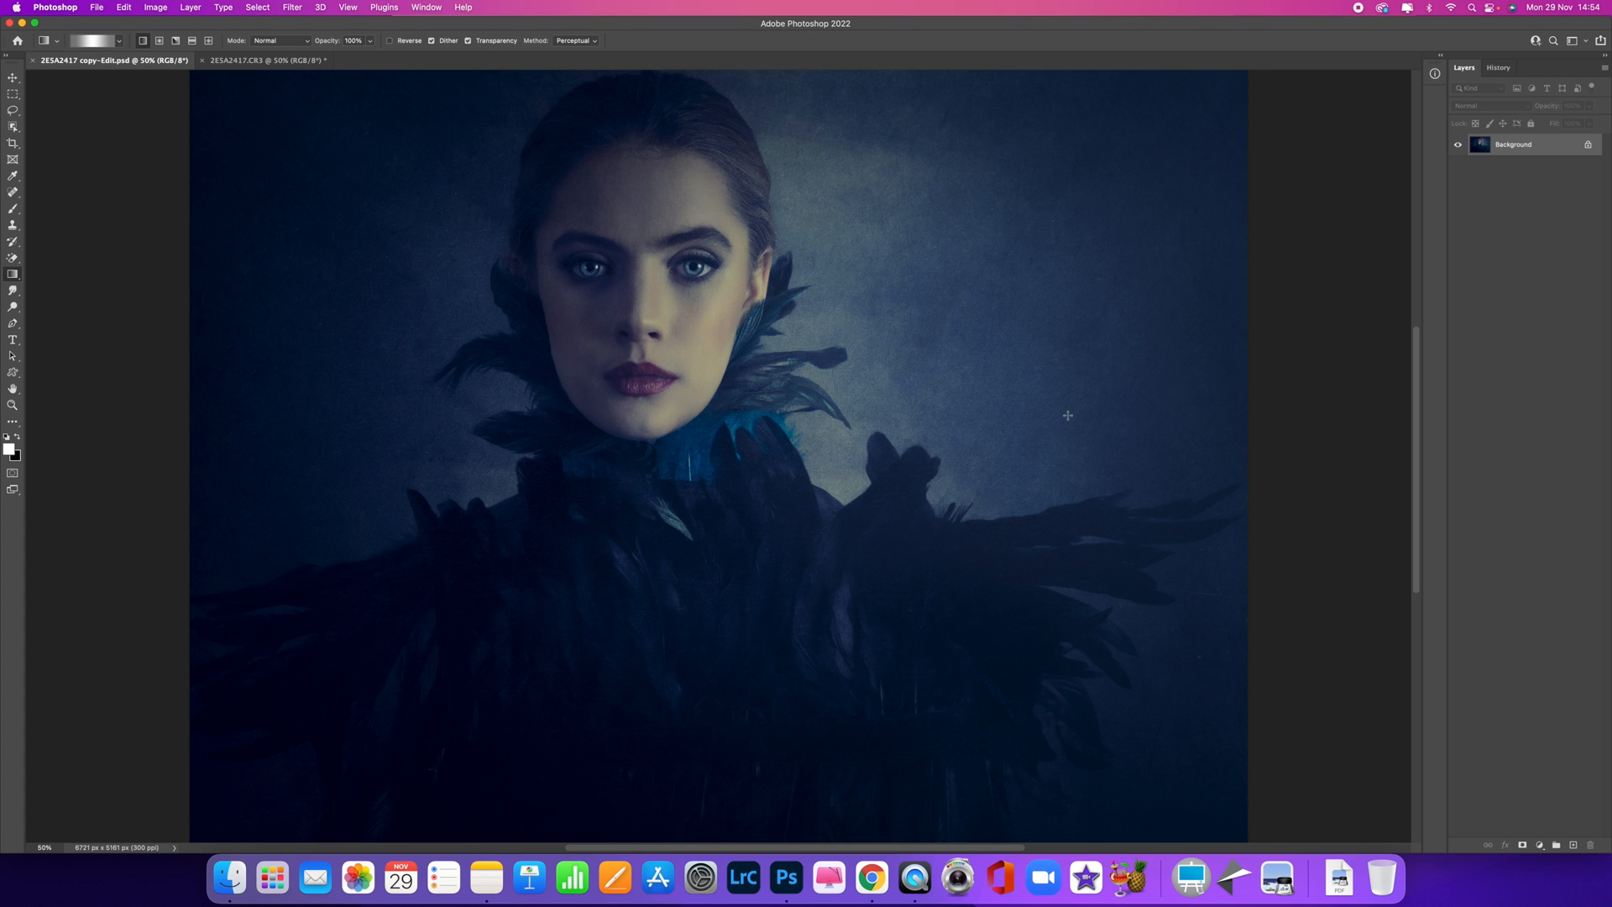
click(263, 62)
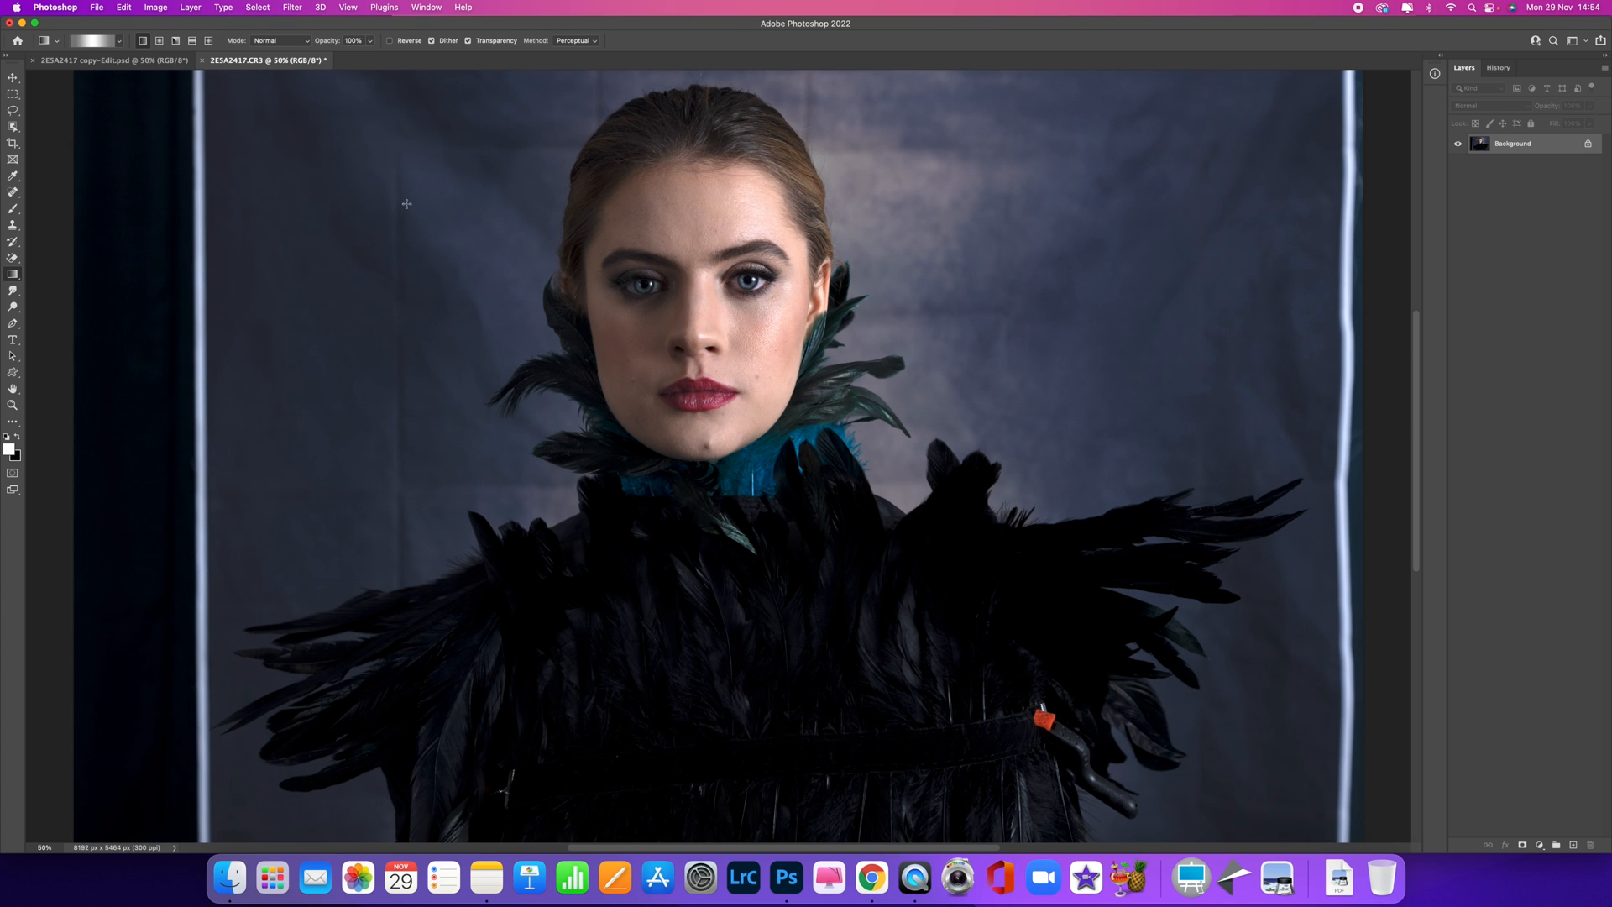
click(139, 60)
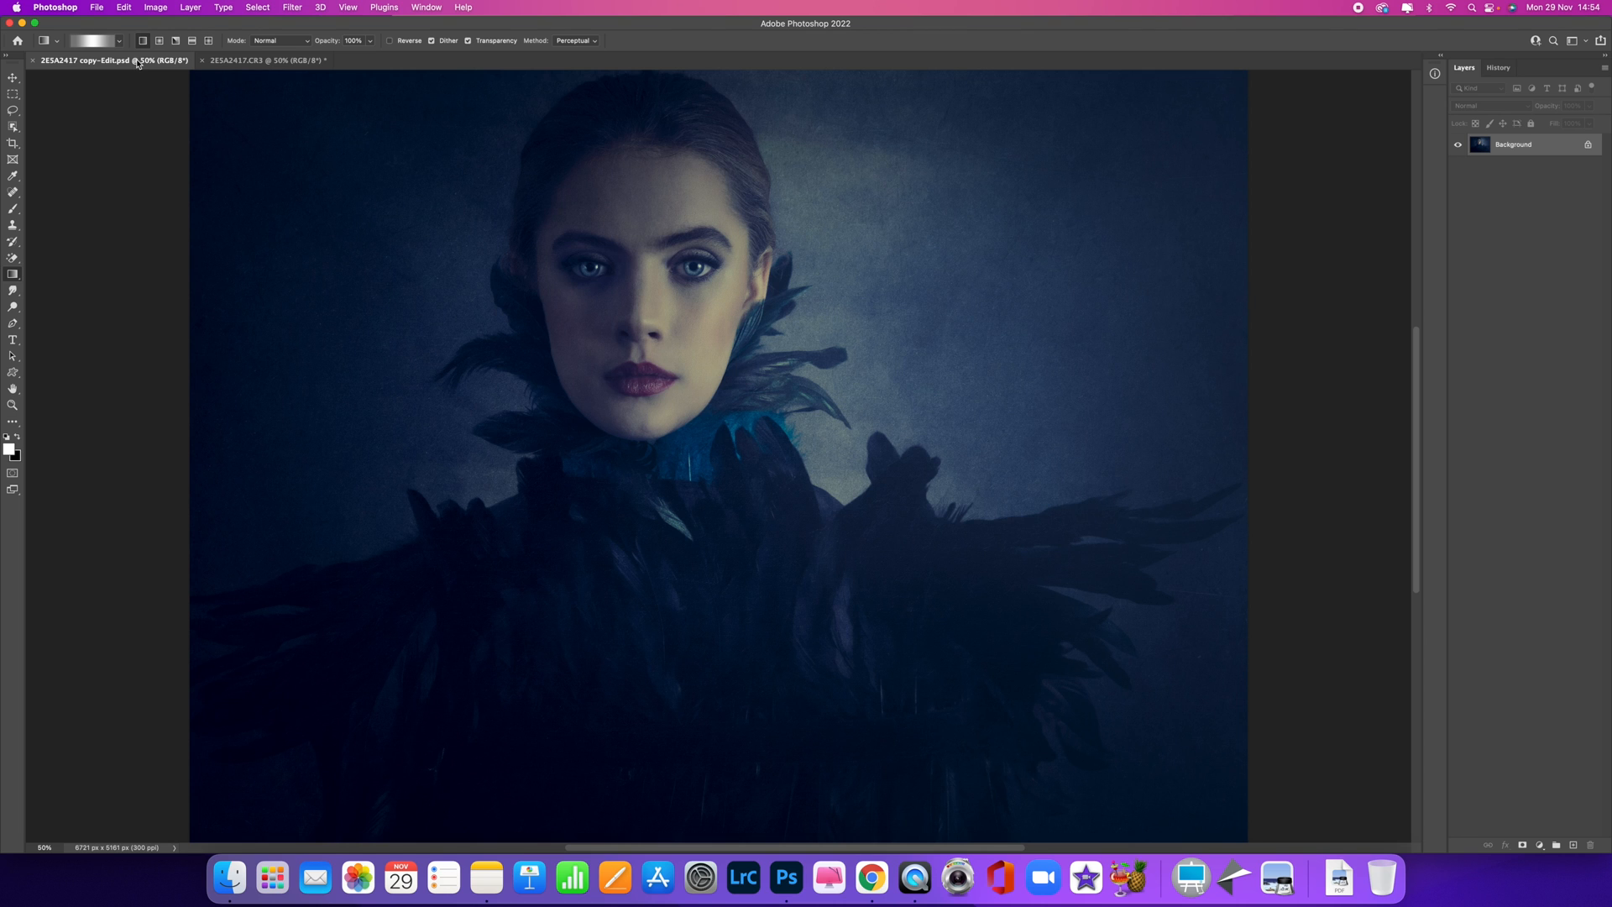
click(285, 63)
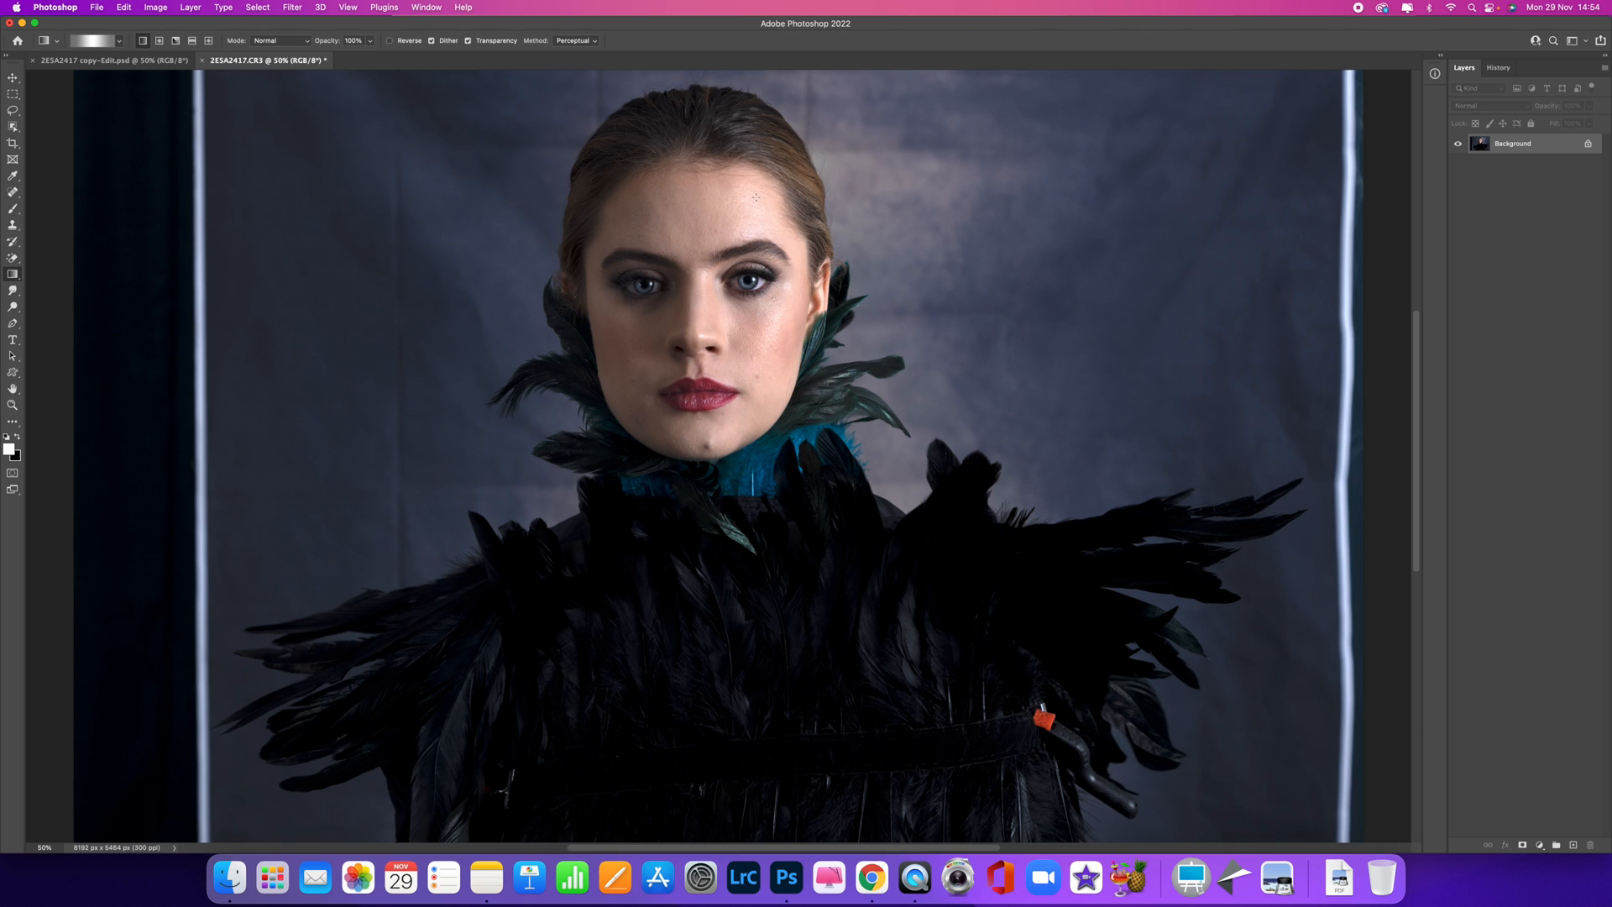
Duplicate the Background layer and make the copy the active layer
key(super+j)
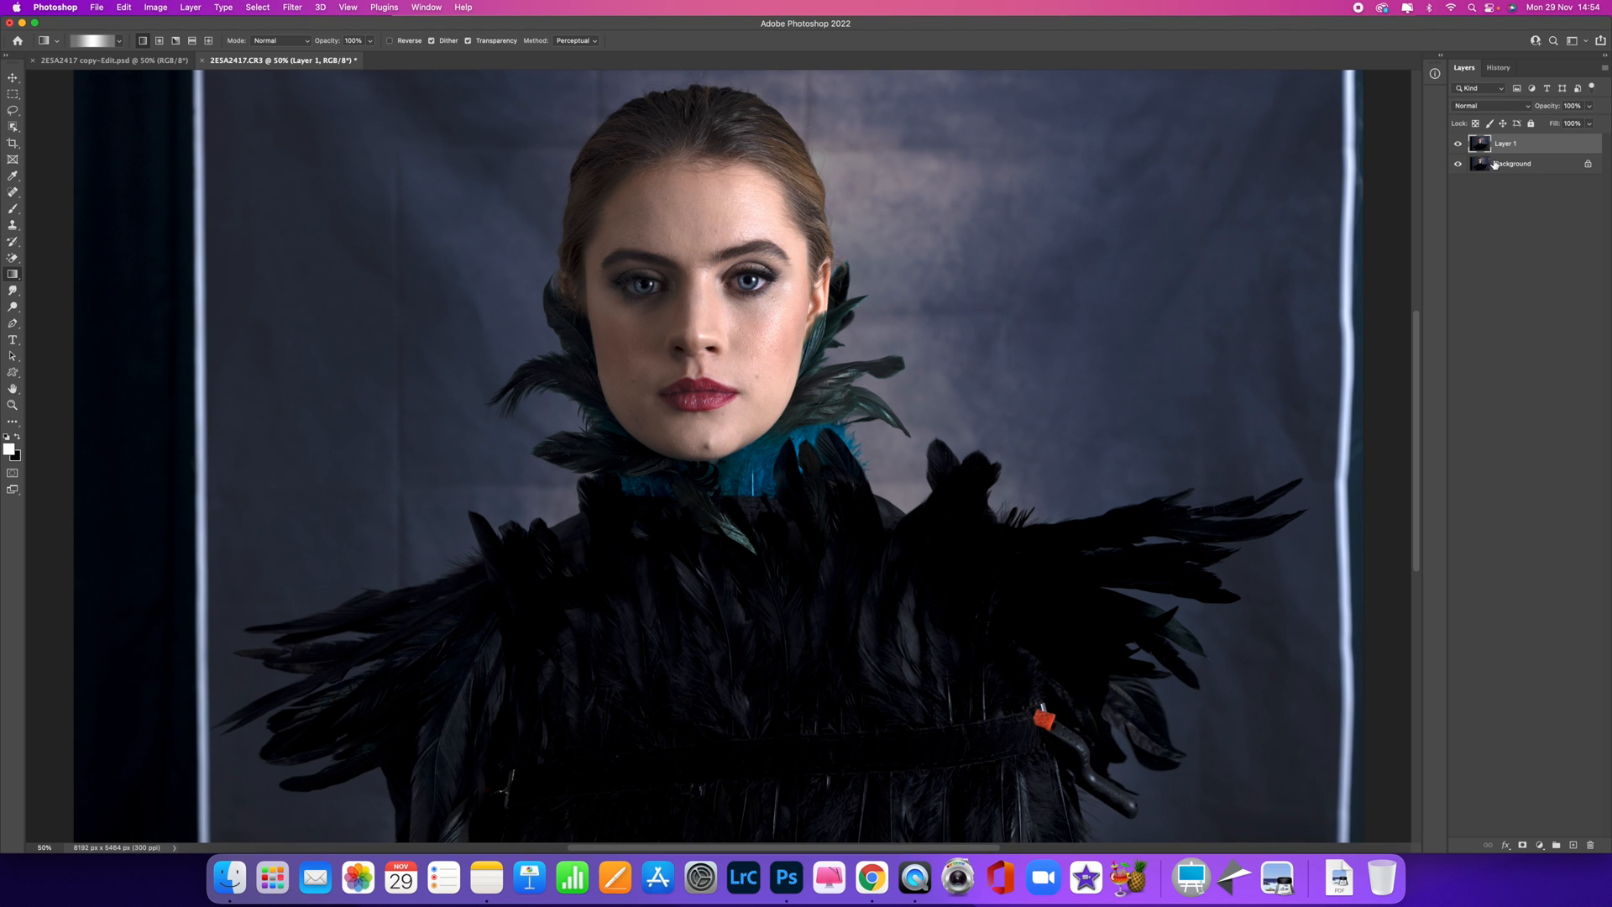
right_click(1494, 164)
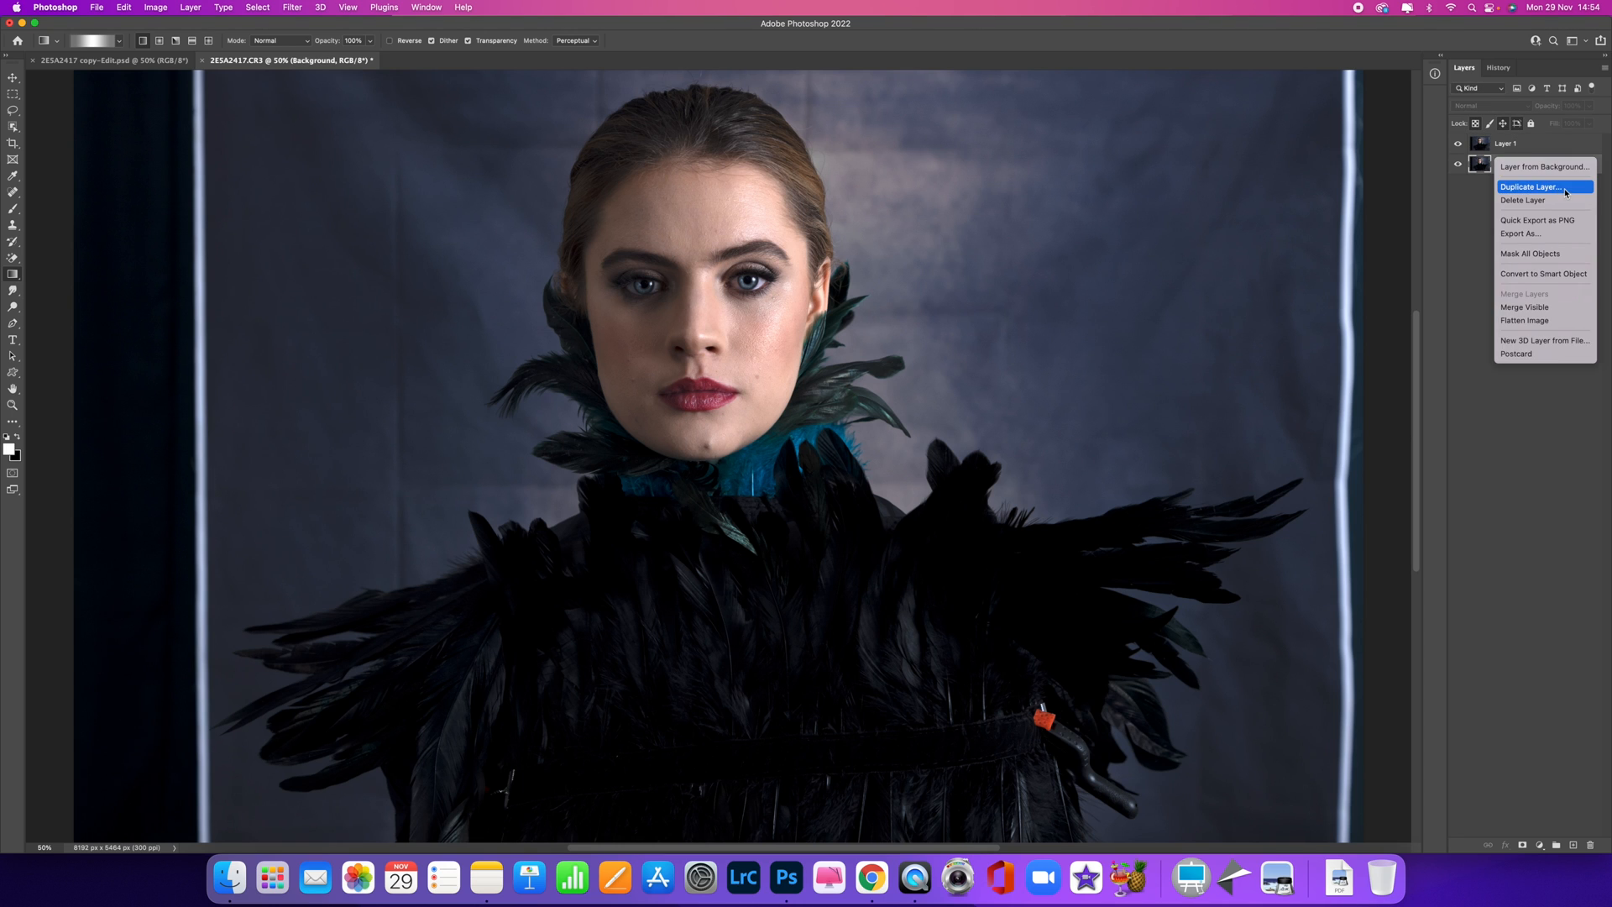
click(1459, 198)
click(1549, 145)
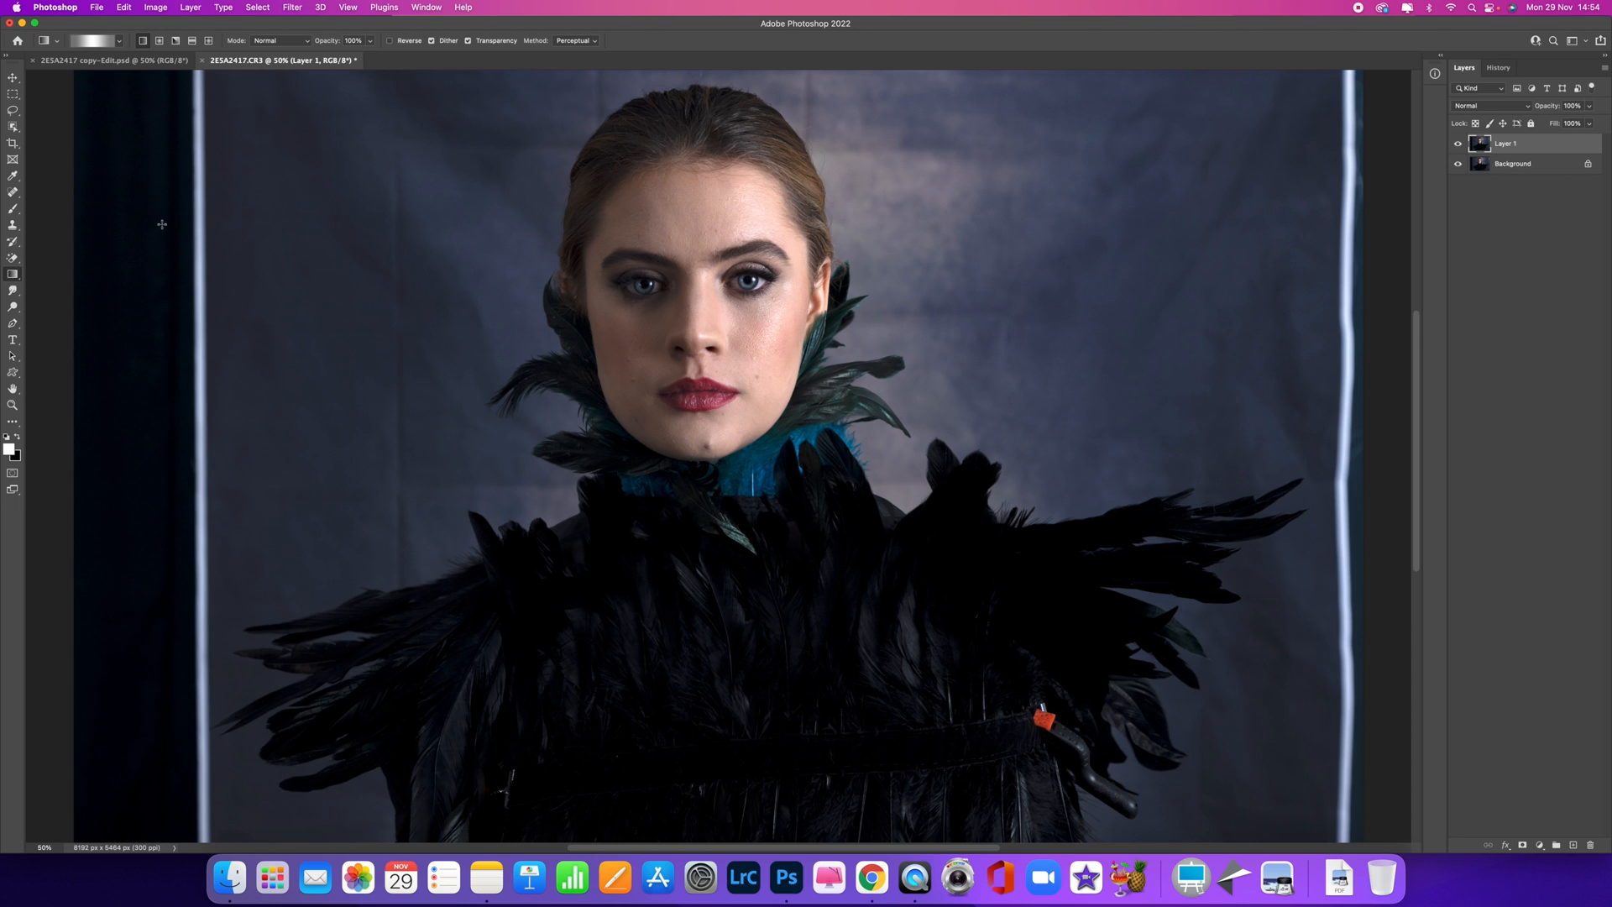
Set up the Spot Healing Brush in Content-Aware mode with Sample All Layers enabled for retouching the face at 200% zoom
key(super+1)
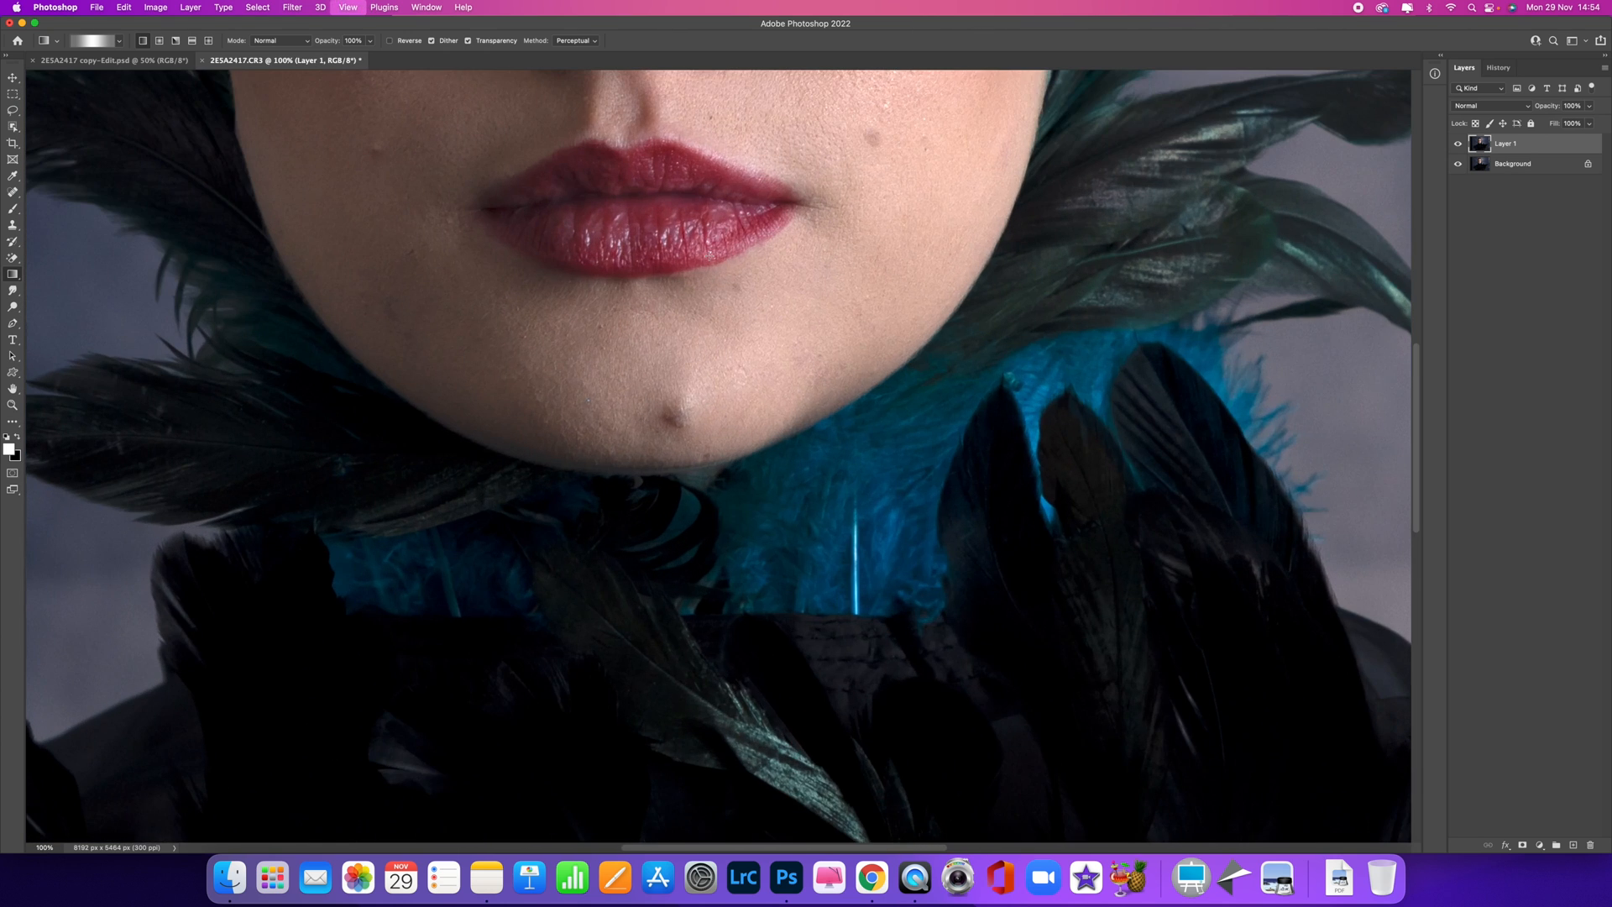
drag(628, 180, 746, 530)
drag(802, 223, 773, 569)
drag(781, 197, 800, 245)
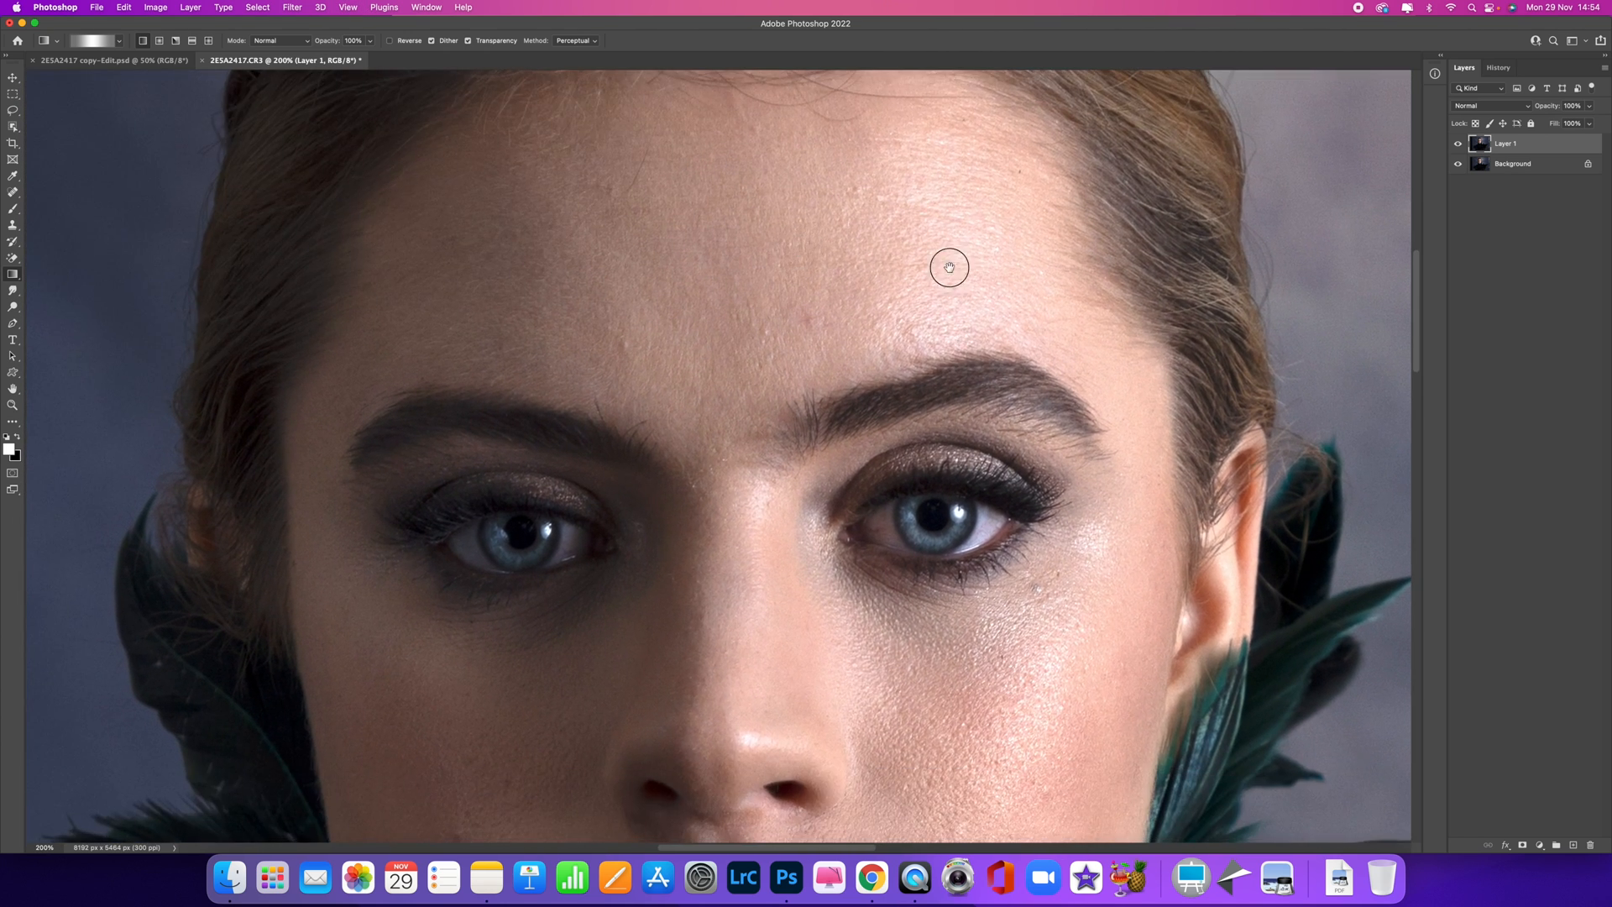
drag(949, 267, 906, 205)
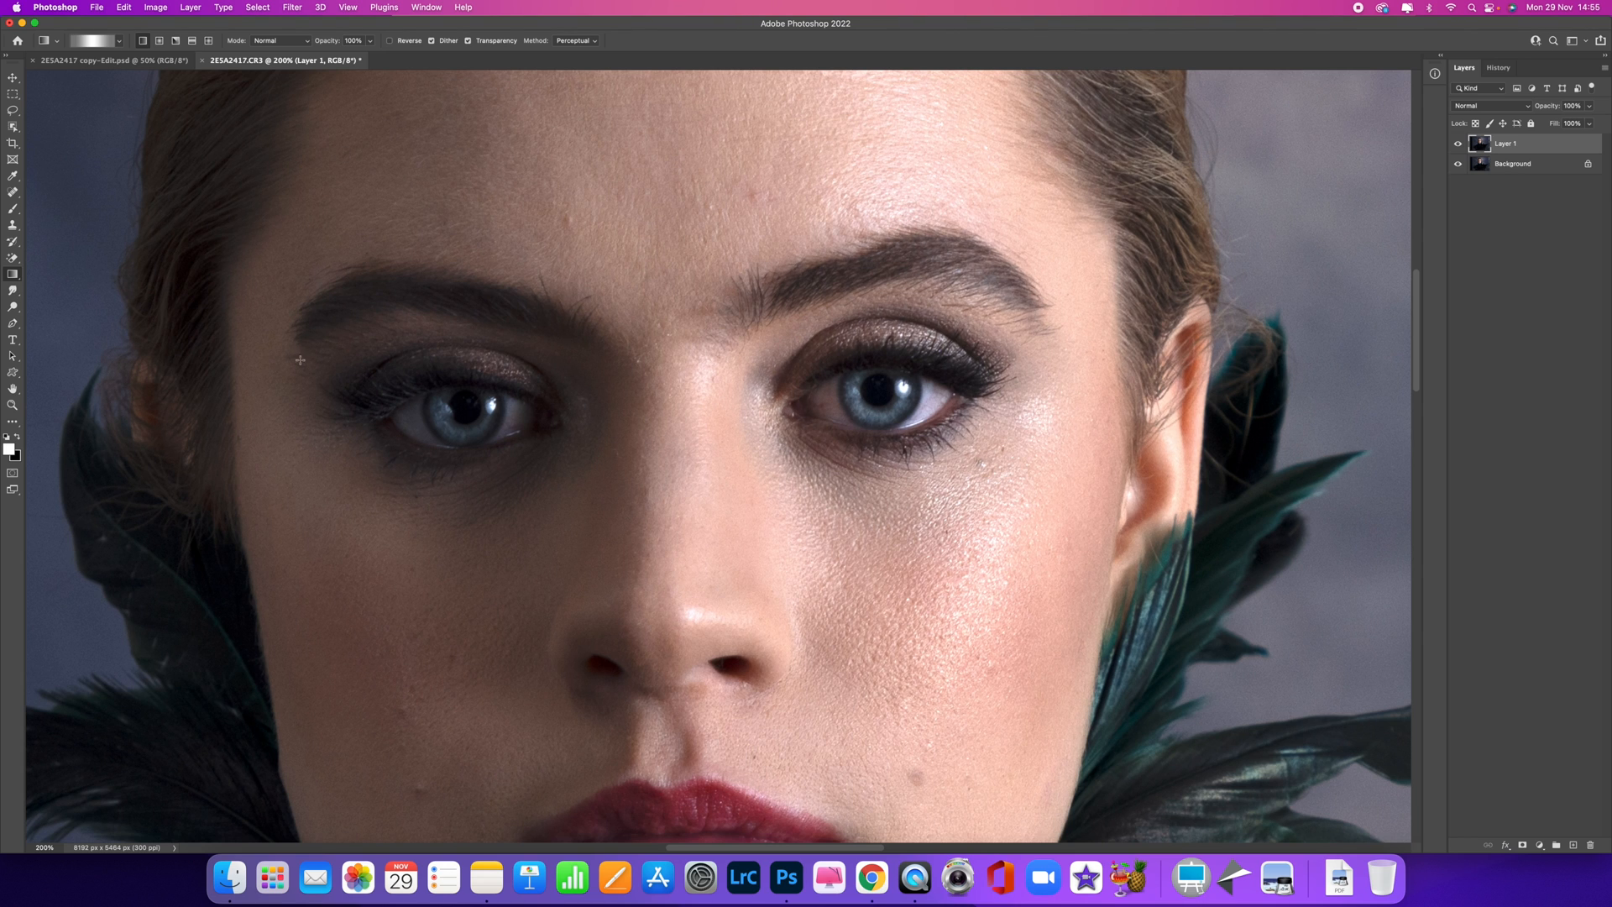
click(14, 194)
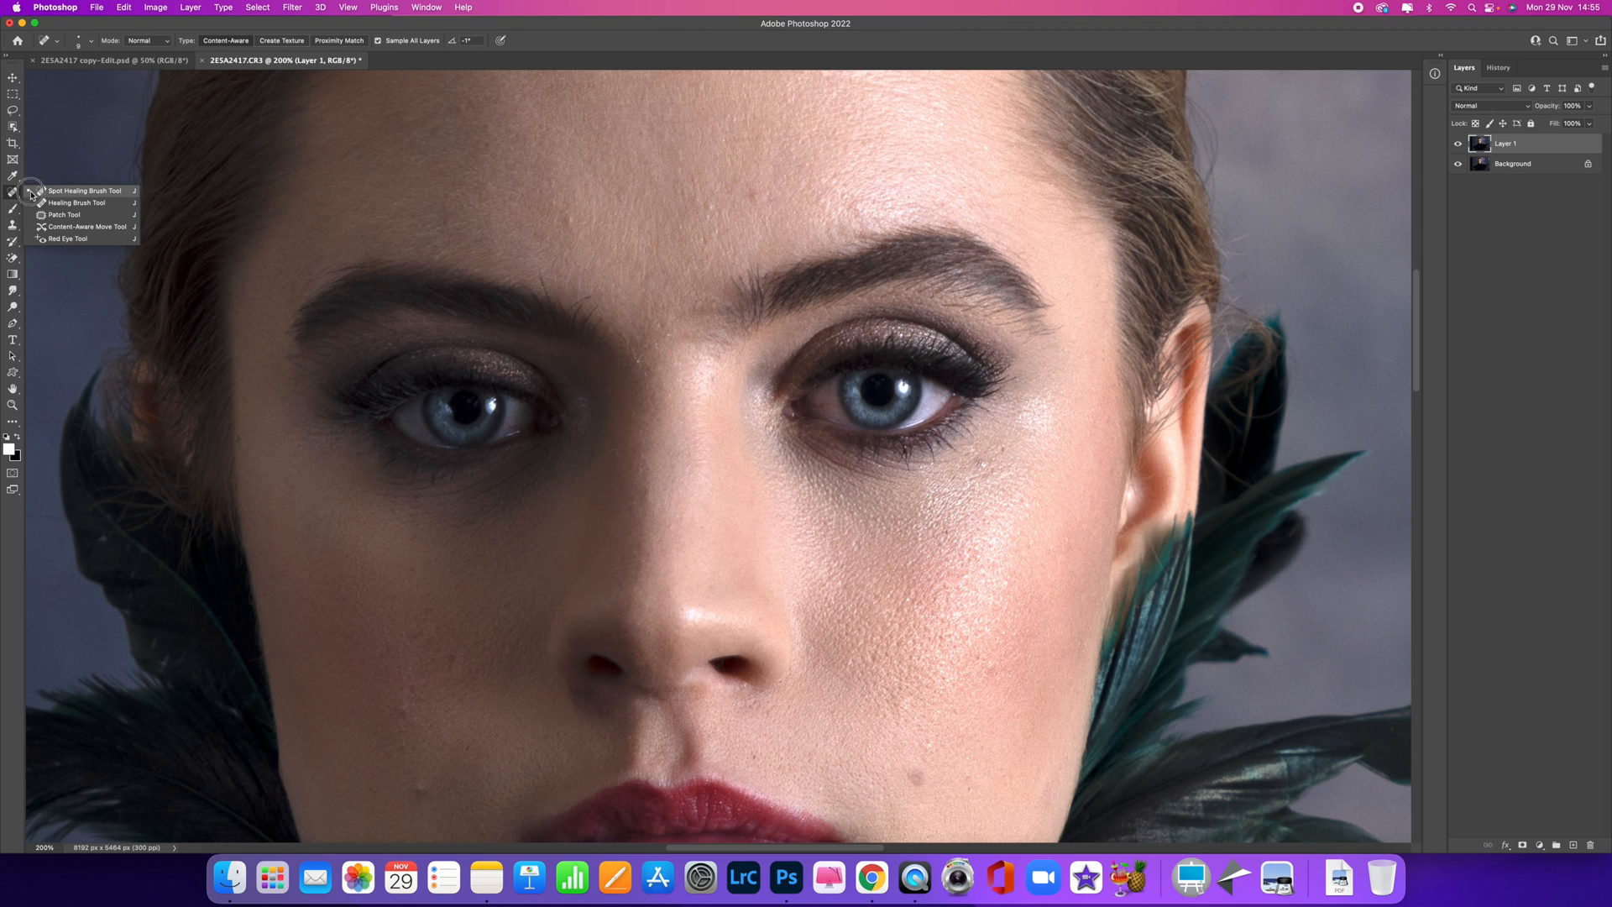
click(44, 192)
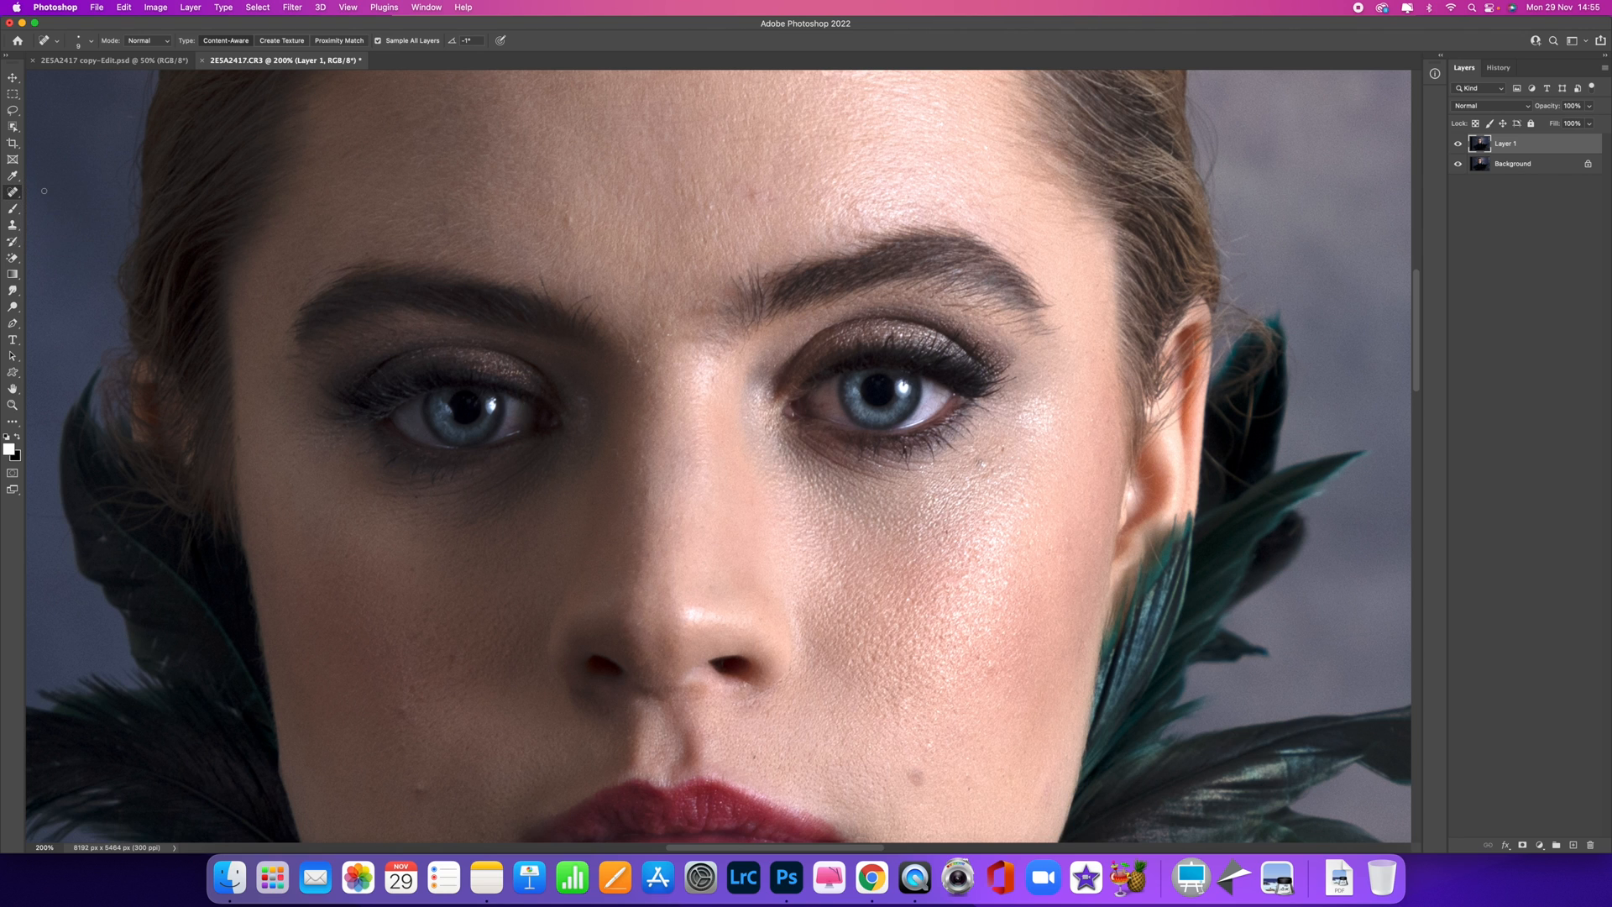
click(377, 41)
click(377, 41)
Heal the small blemishes across the forehead above both eyebrows with the Spot Healing Brush
drag(633, 259, 672, 302)
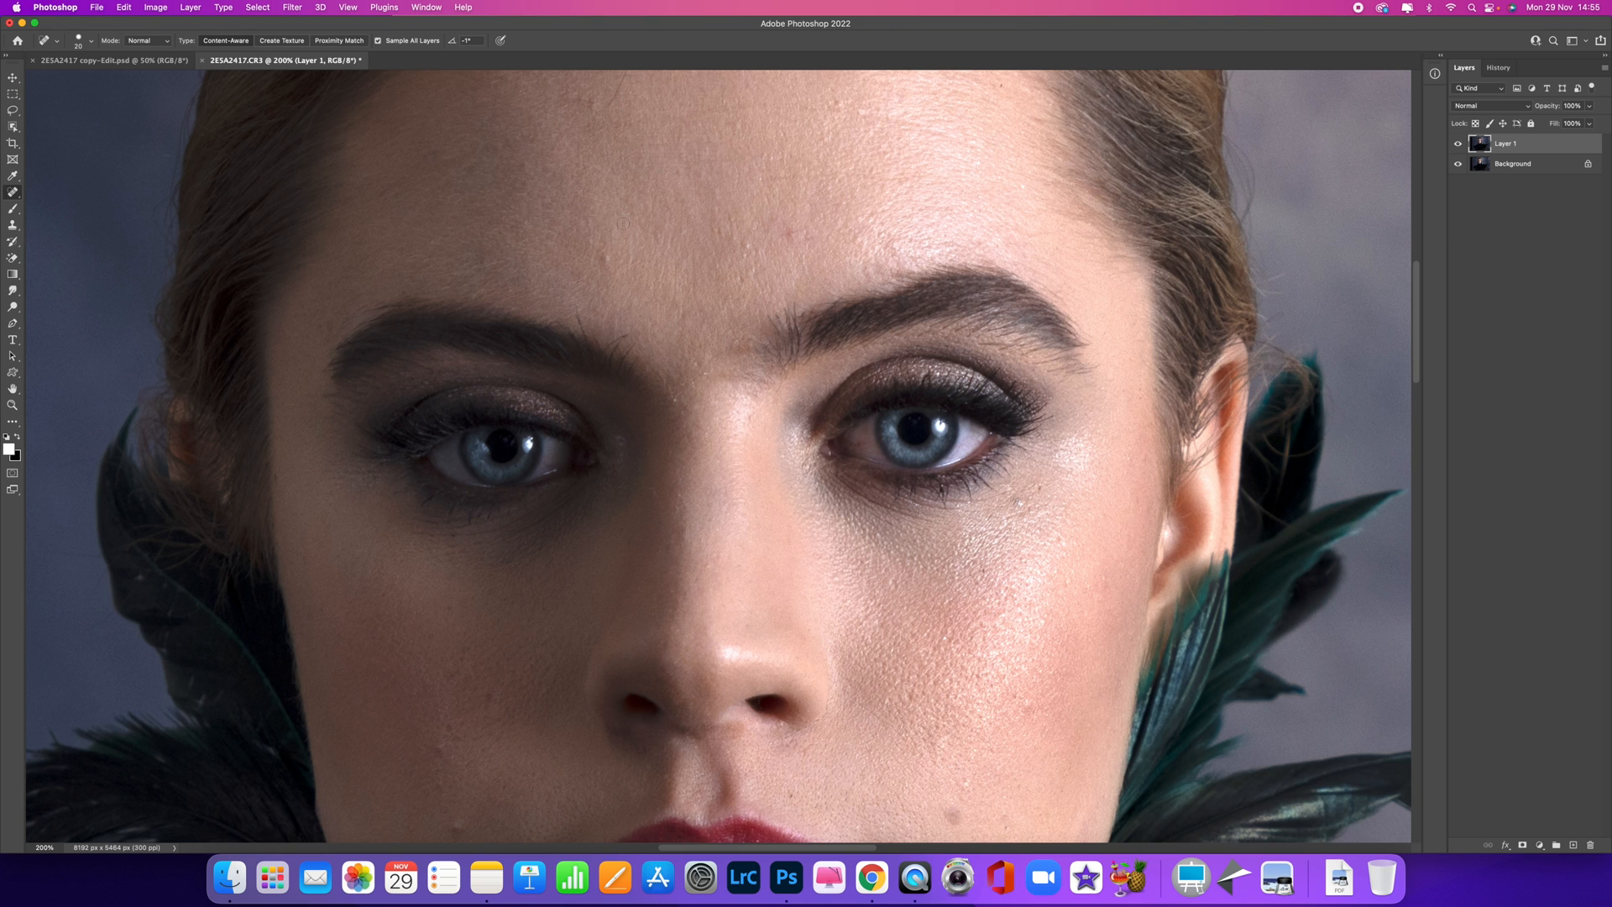
key(super+equal)
drag(590, 204, 745, 403)
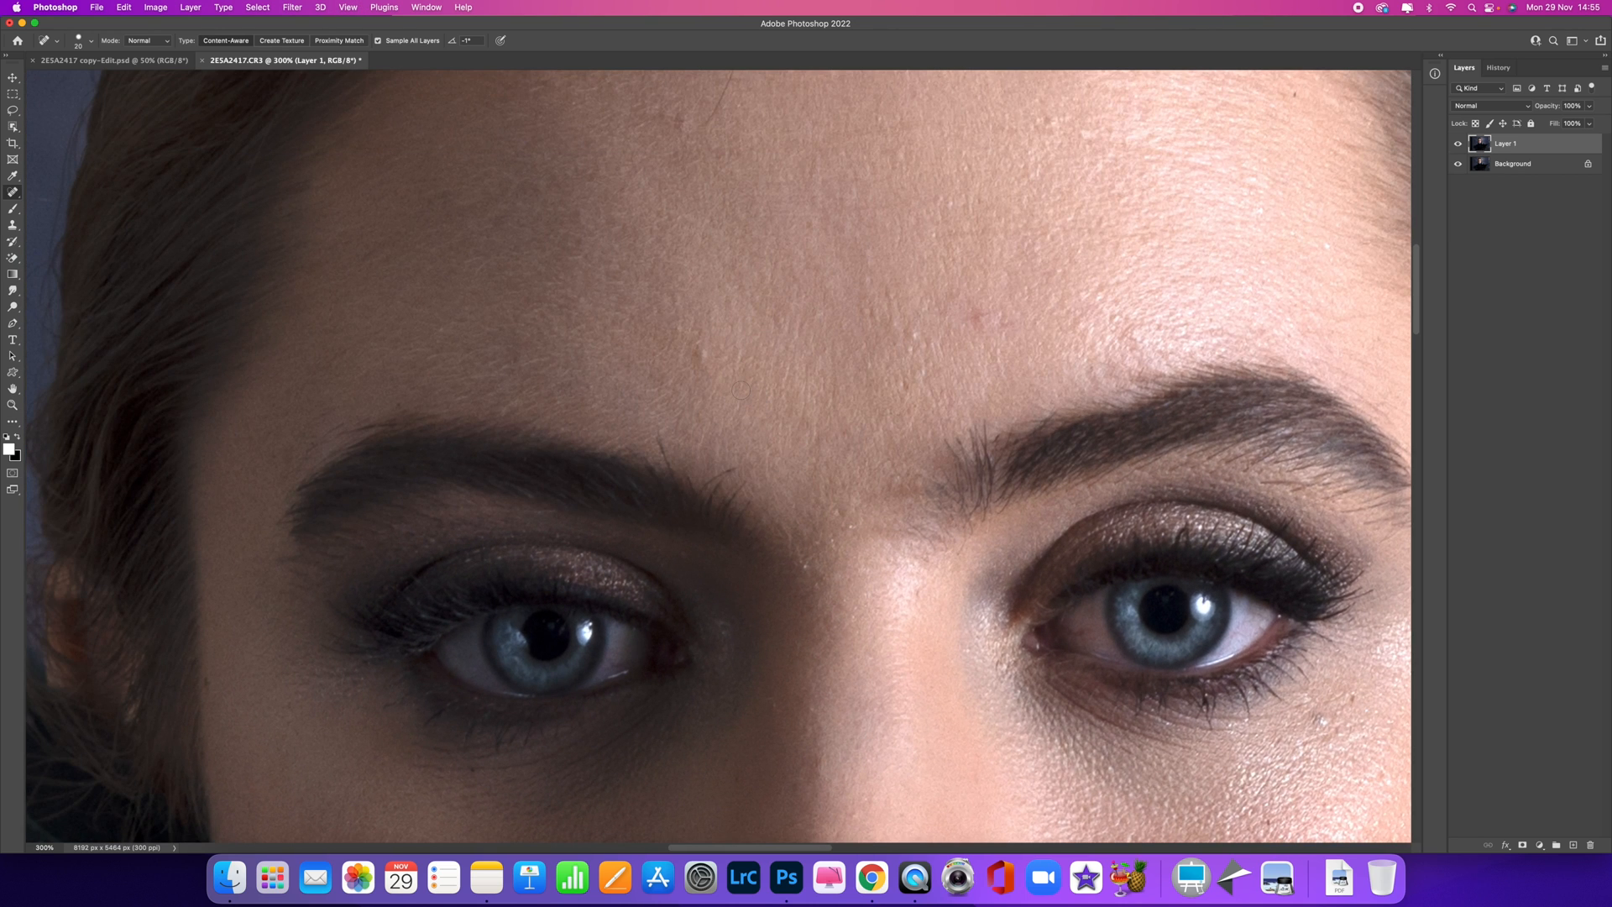
click(701, 353)
key(bracketleft)
click(1091, 367)
click(846, 431)
Heal the small spots and hairs between the eyebrows using a smaller Spot Healing Brush
key(bracketleft)
click(852, 527)
click(834, 512)
key(bracketleft)
click(836, 544)
click(810, 557)
Heal the blemishes along the shadowed side of the nose bridge
scroll(812, 661, down, 5)
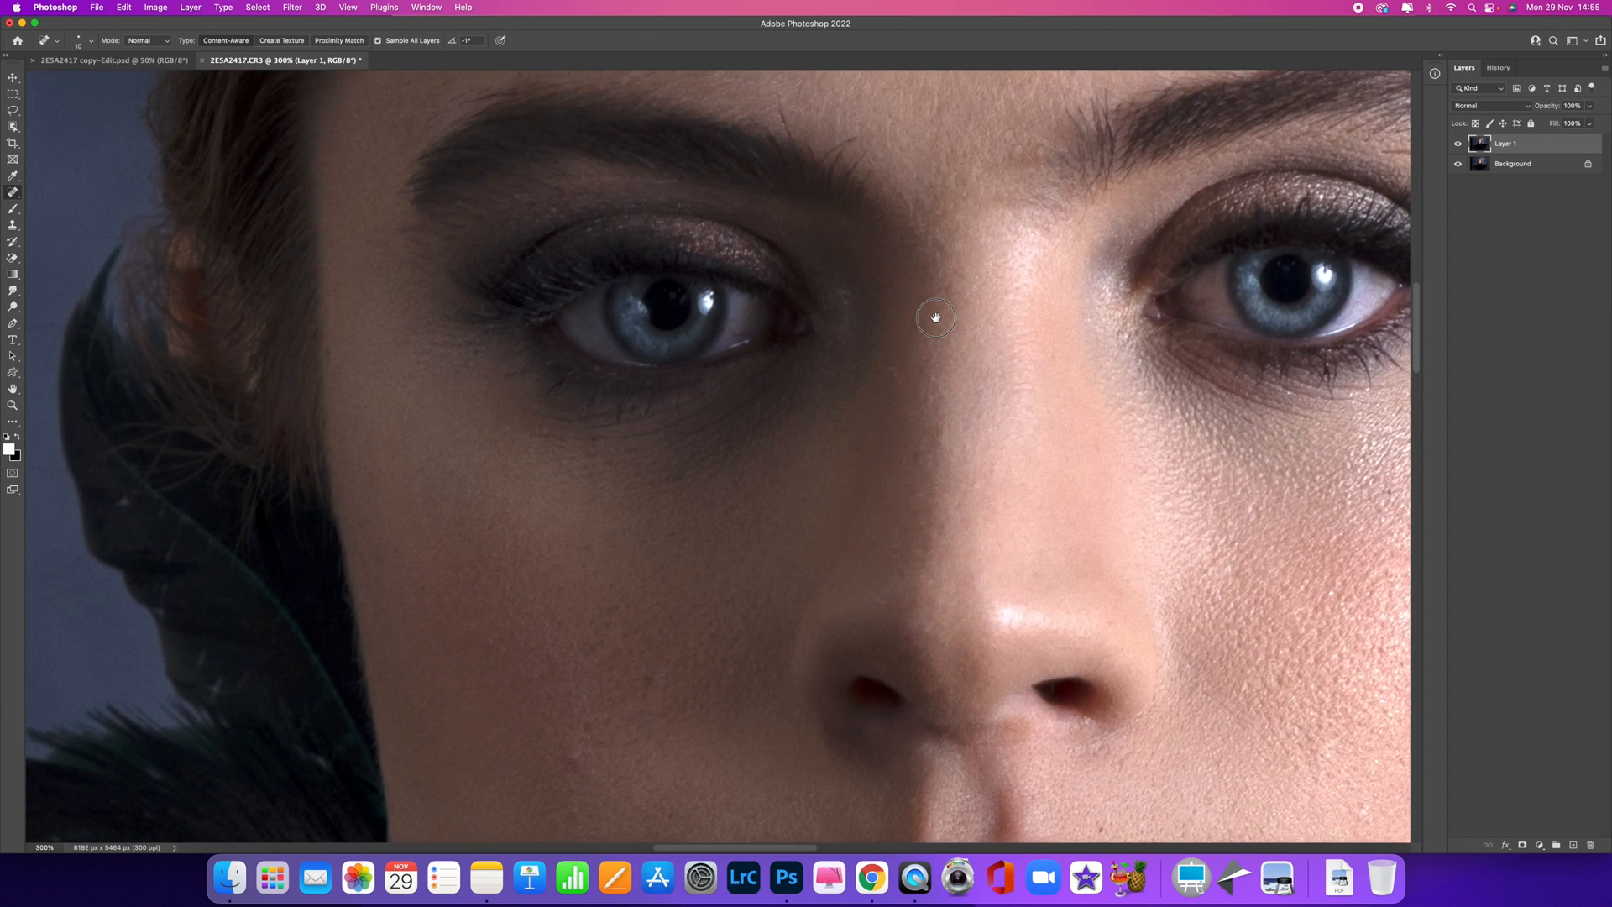
click(893, 370)
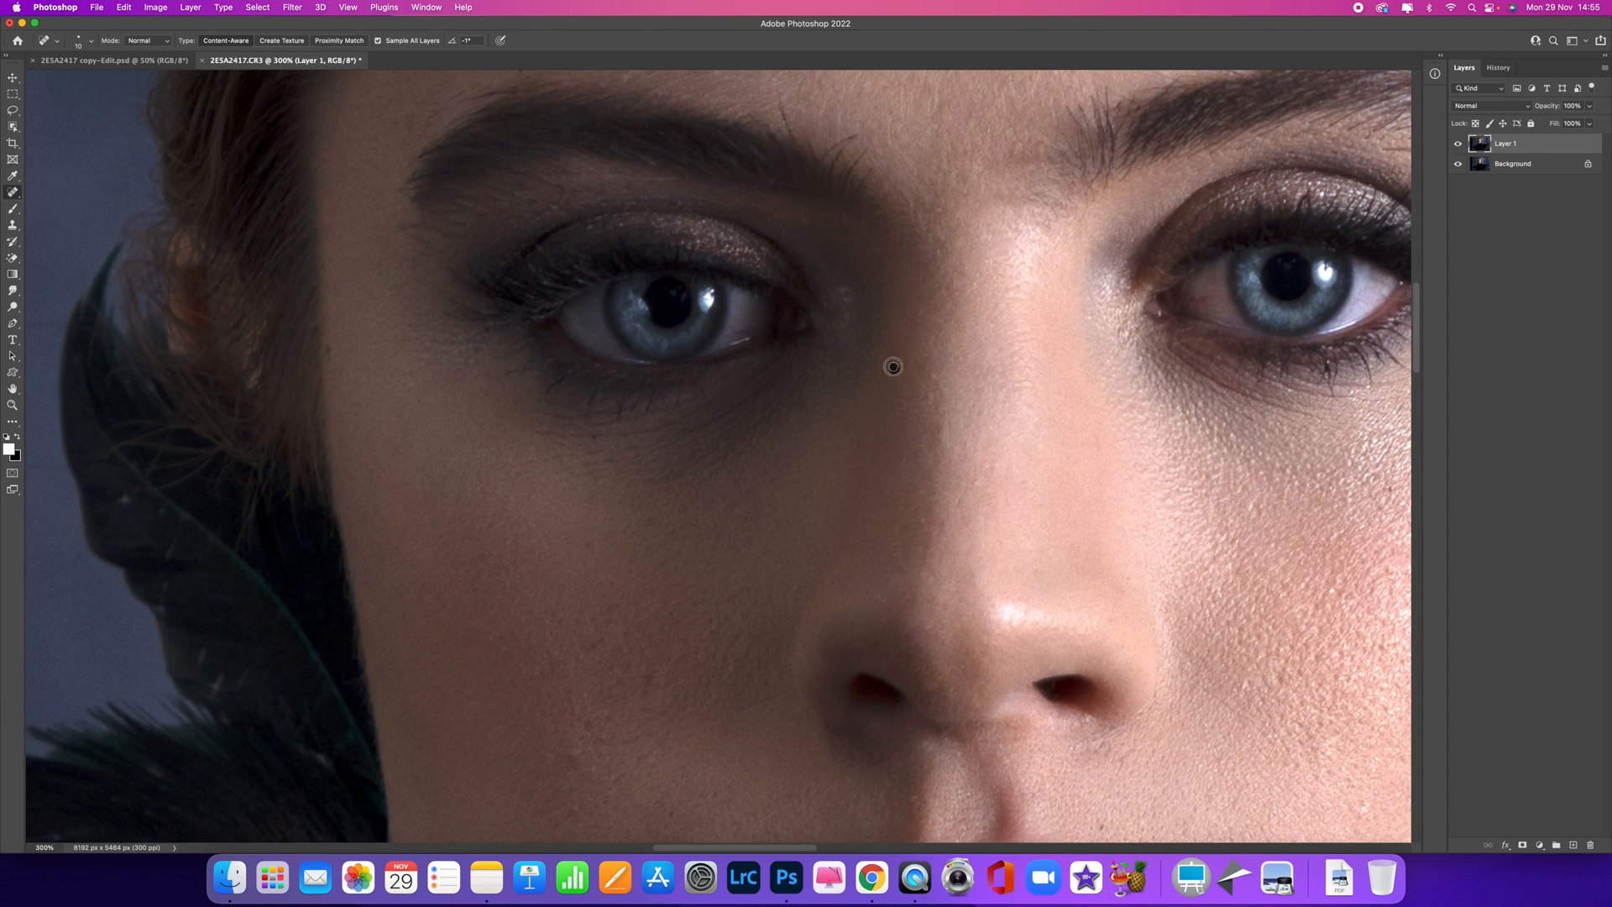
click(859, 446)
Heal the small marks on the upper part of the shadowed cheek, adjusting the brush size to each mark
drag(691, 516, 776, 447)
key(bracketleft)
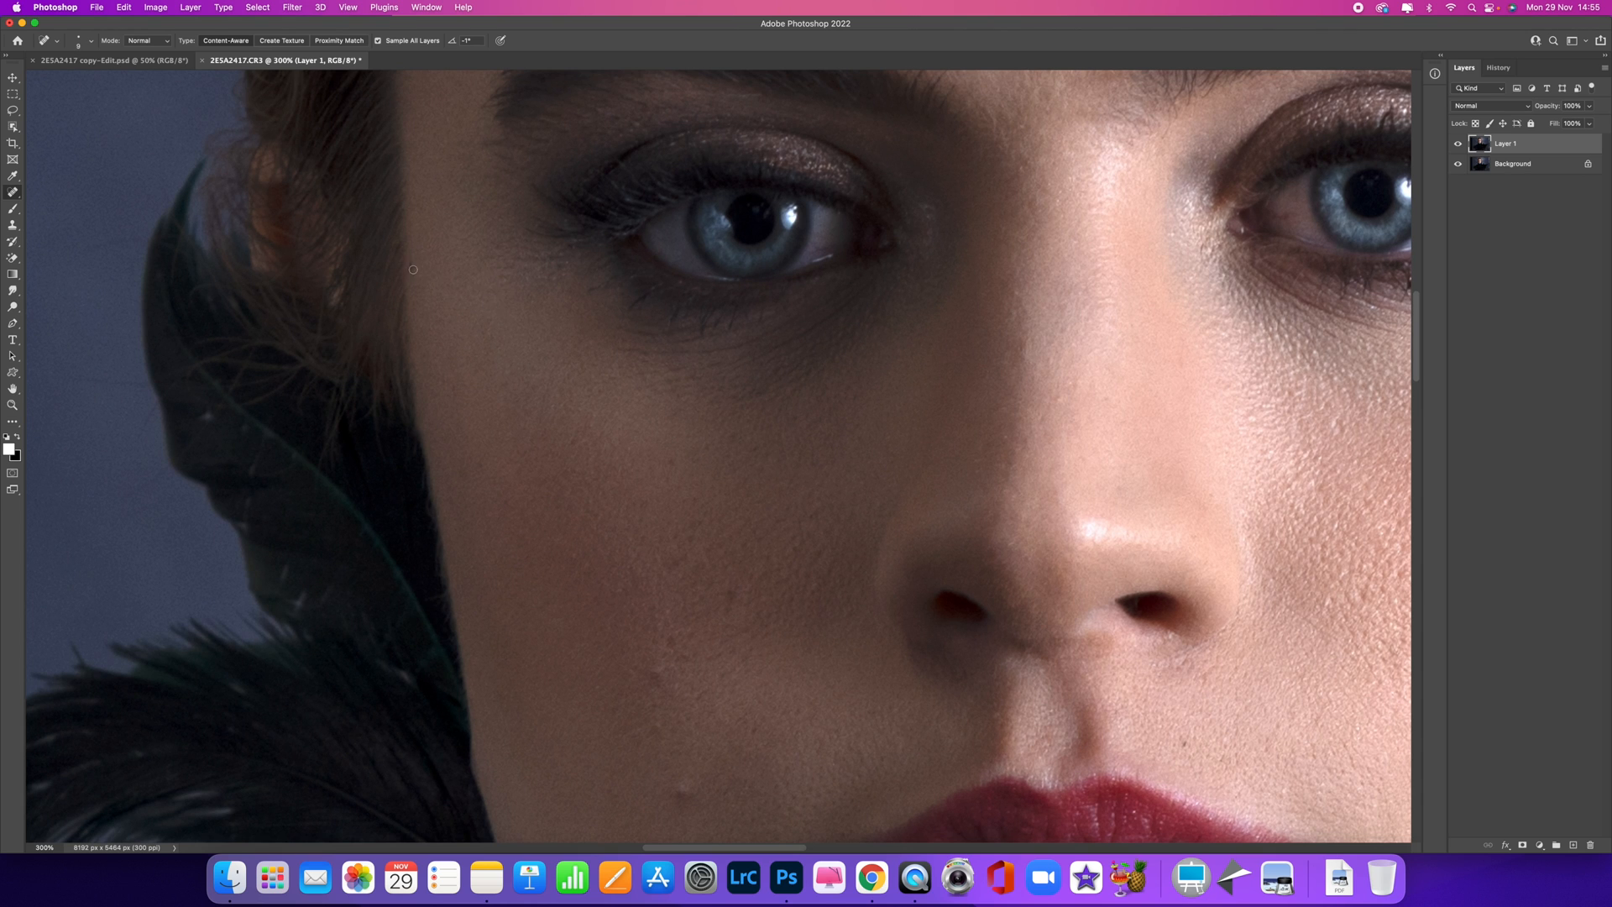
key(bracketright)
drag(479, 462, 489, 465)
click(573, 444)
key(bracketright)
click(672, 464)
Heal the two larger spots on the lower part of the shadowed cheek
scroll(720, 568, down, 5)
click(706, 490)
key(bracketright)
click(733, 604)
key(bracketleft)
key(bracketleft)
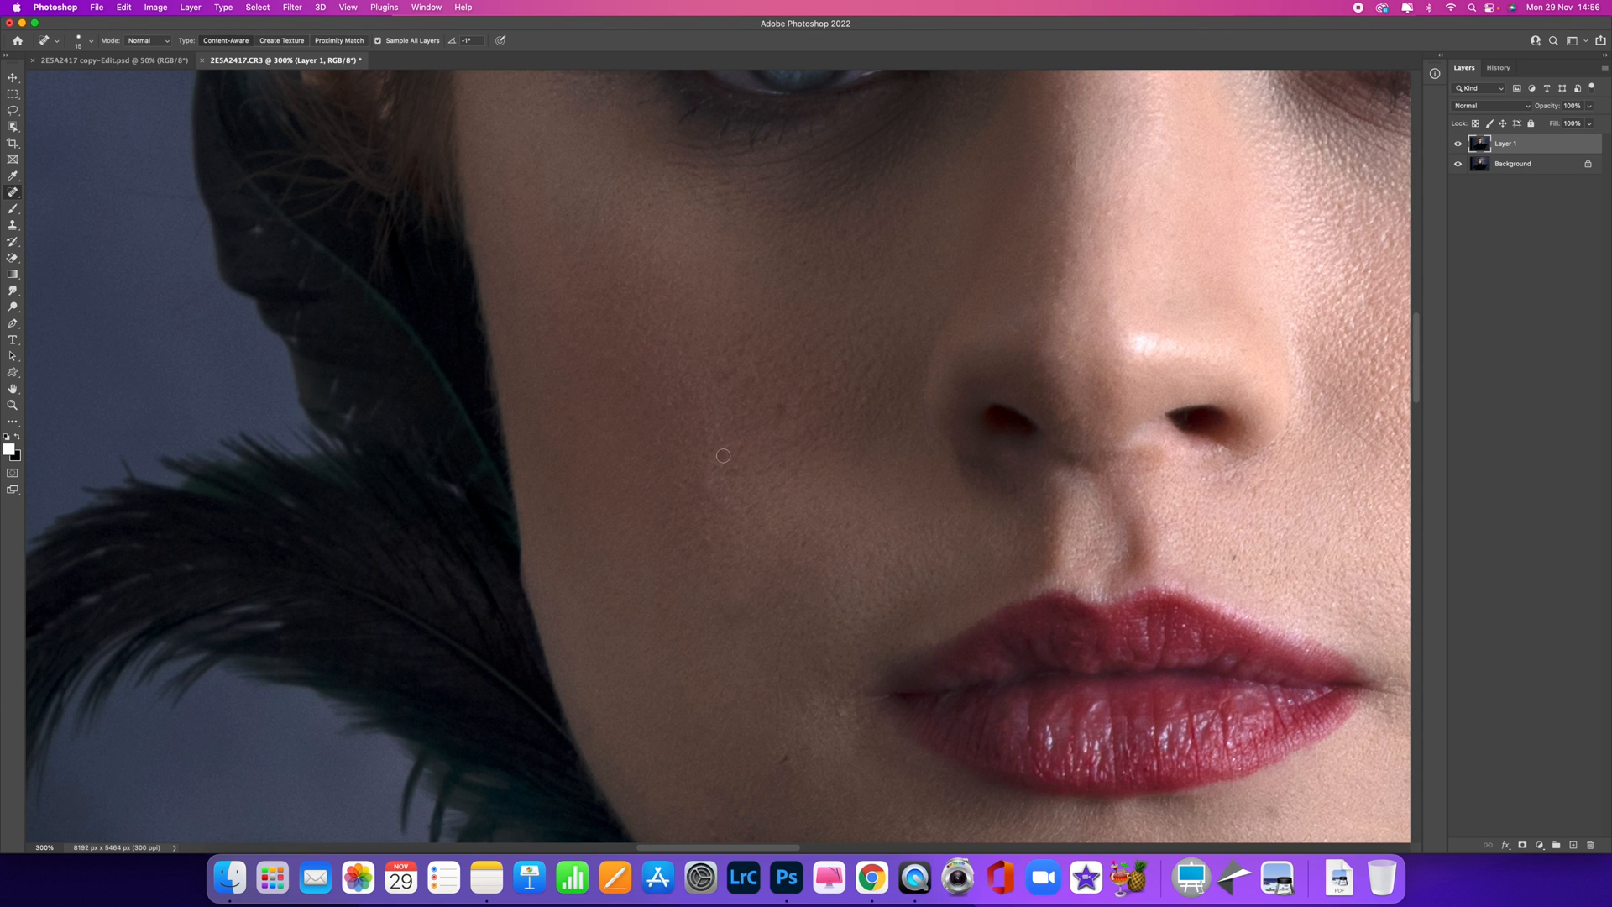
Heal the spots above the upper lip and below the lit corner of the mouth
drag(1117, 550, 823, 453)
click(940, 461)
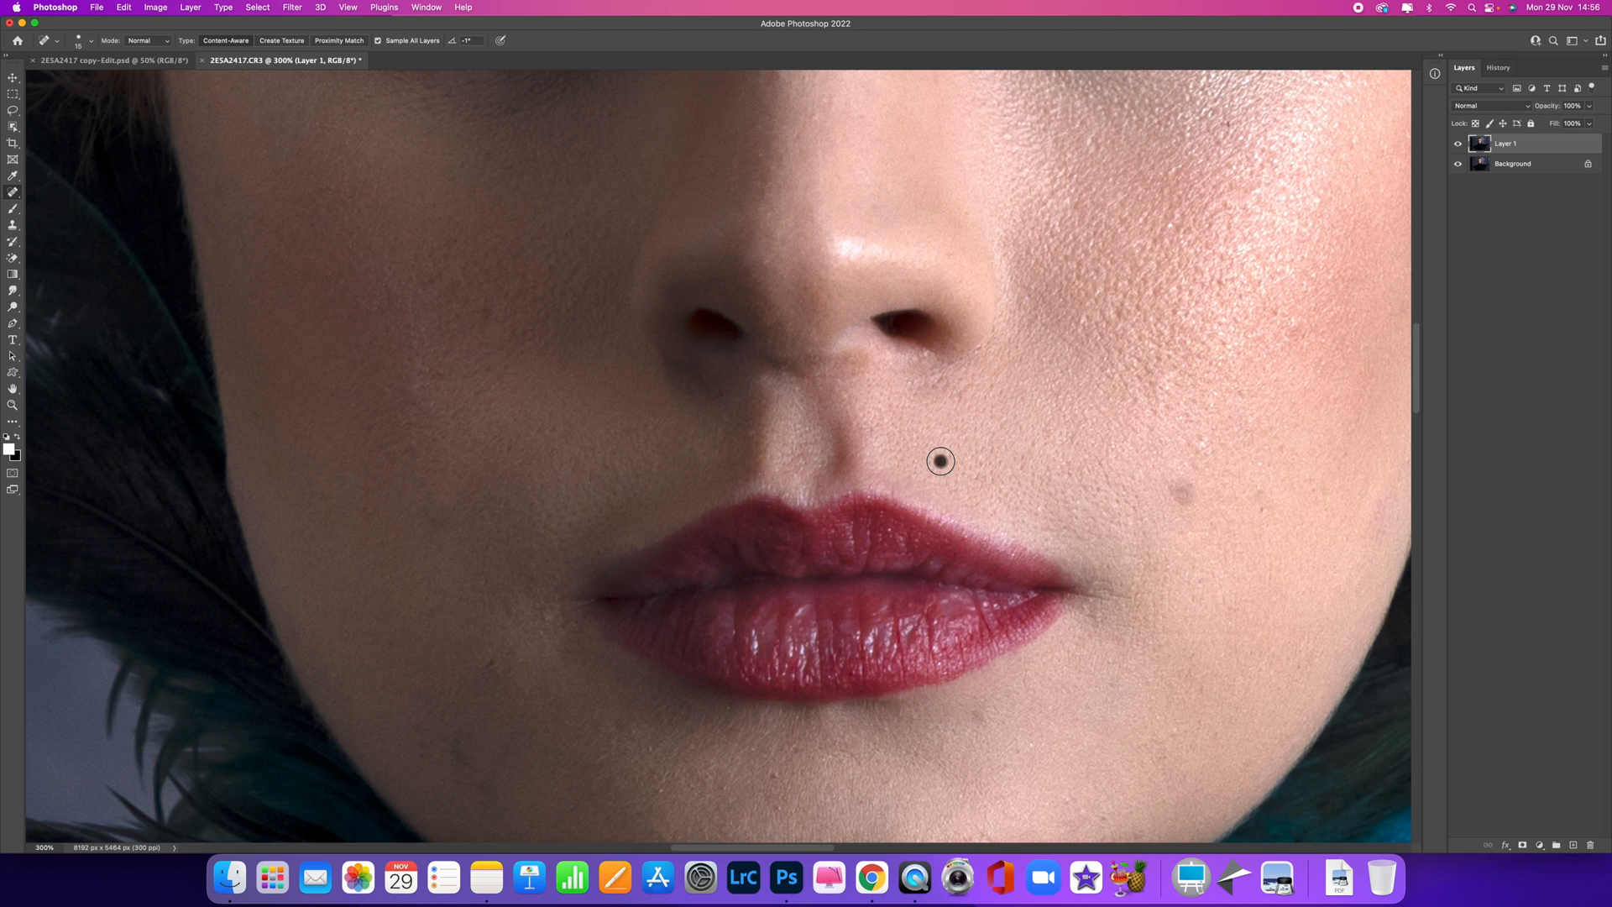
key(bracketright)
scroll(966, 420, down, 5)
click(1030, 529)
key(bracketleft)
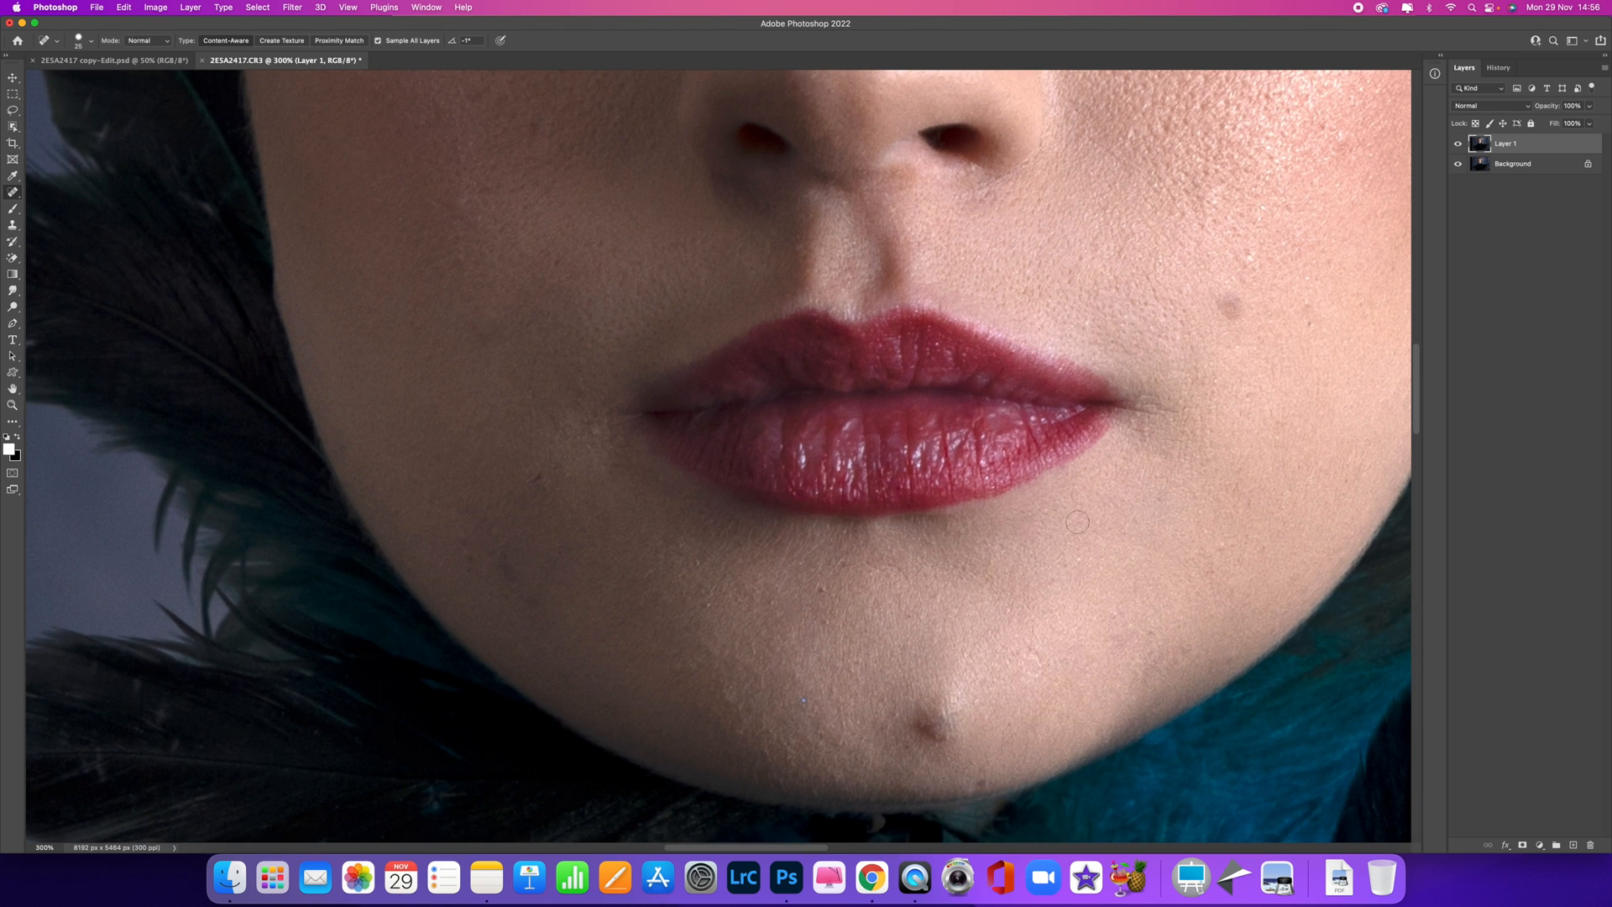
Heal the dark spots on the shadowed cheek and jaw beside the mouth
click(541, 475)
drag(467, 568, 461, 540)
key(bracketleft)
drag(539, 352, 536, 394)
drag(588, 495, 590, 370)
key(bracketright)
key(bracketright)
key(bracketright)
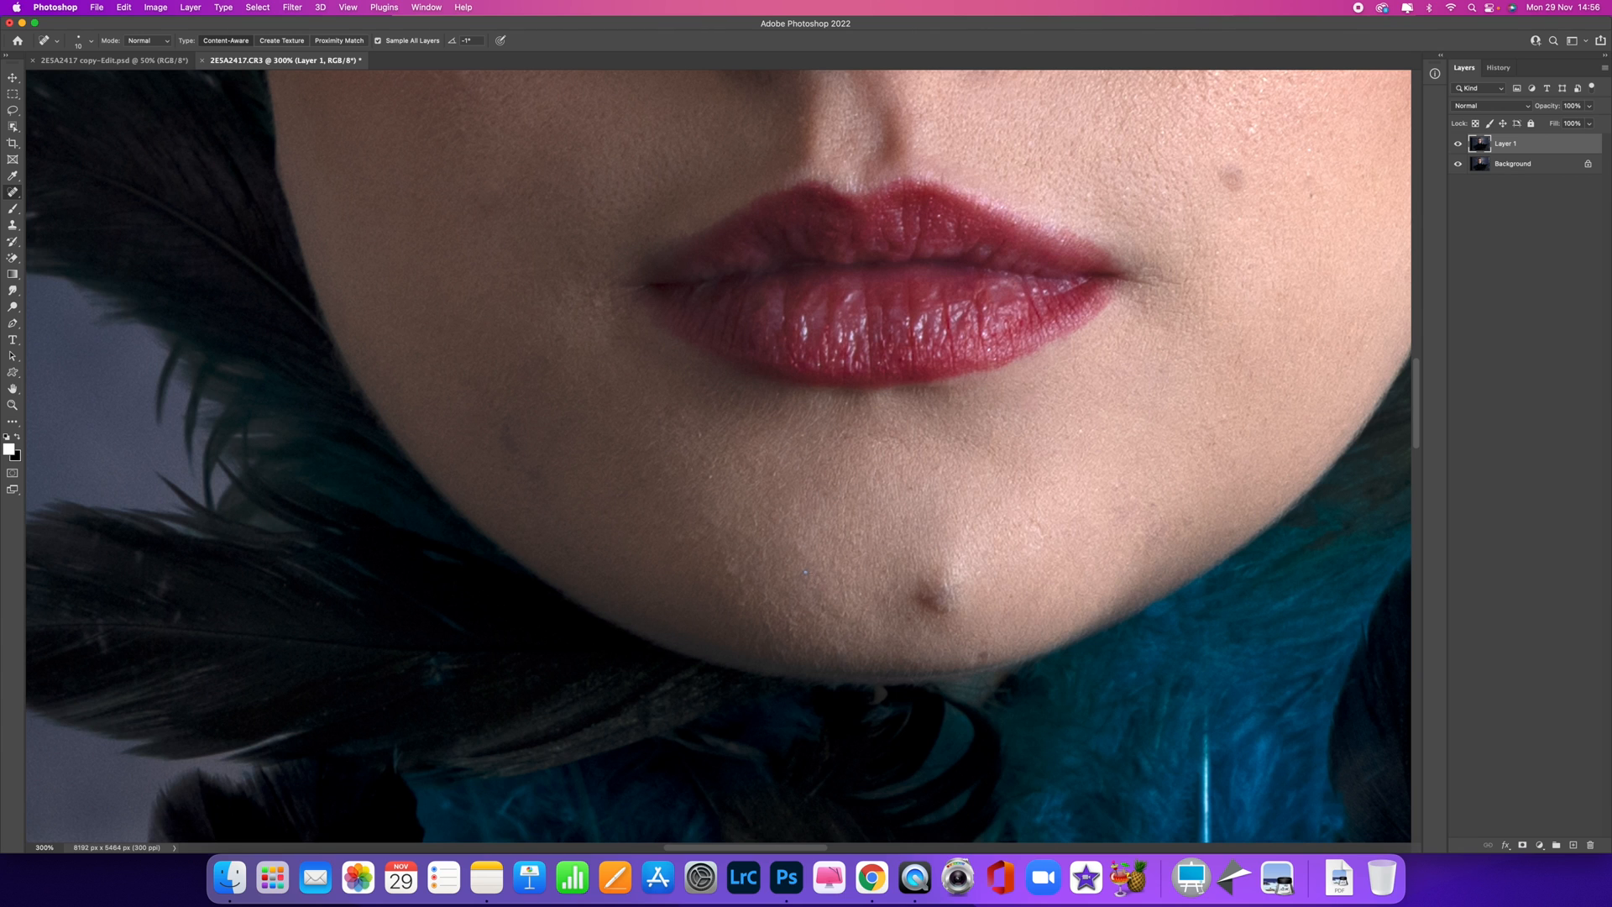
Heal the small blemishes on the chin below the lips and along its lower edge
key(bracketleft)
drag(713, 476, 700, 433)
click(1081, 430)
click(1149, 502)
click(987, 654)
Remove the prominent mole on the chin with an enlarged Spot Healing Brush and clean up the surrounding skin
key(bracketright)
key(bracketright)
key(bracketright)
key(bracketright)
click(934, 595)
key(bracketright)
key(bracketright)
key(bracketright)
key(bracketright)
click(933, 594)
key(bracketleft)
key(bracketleft)
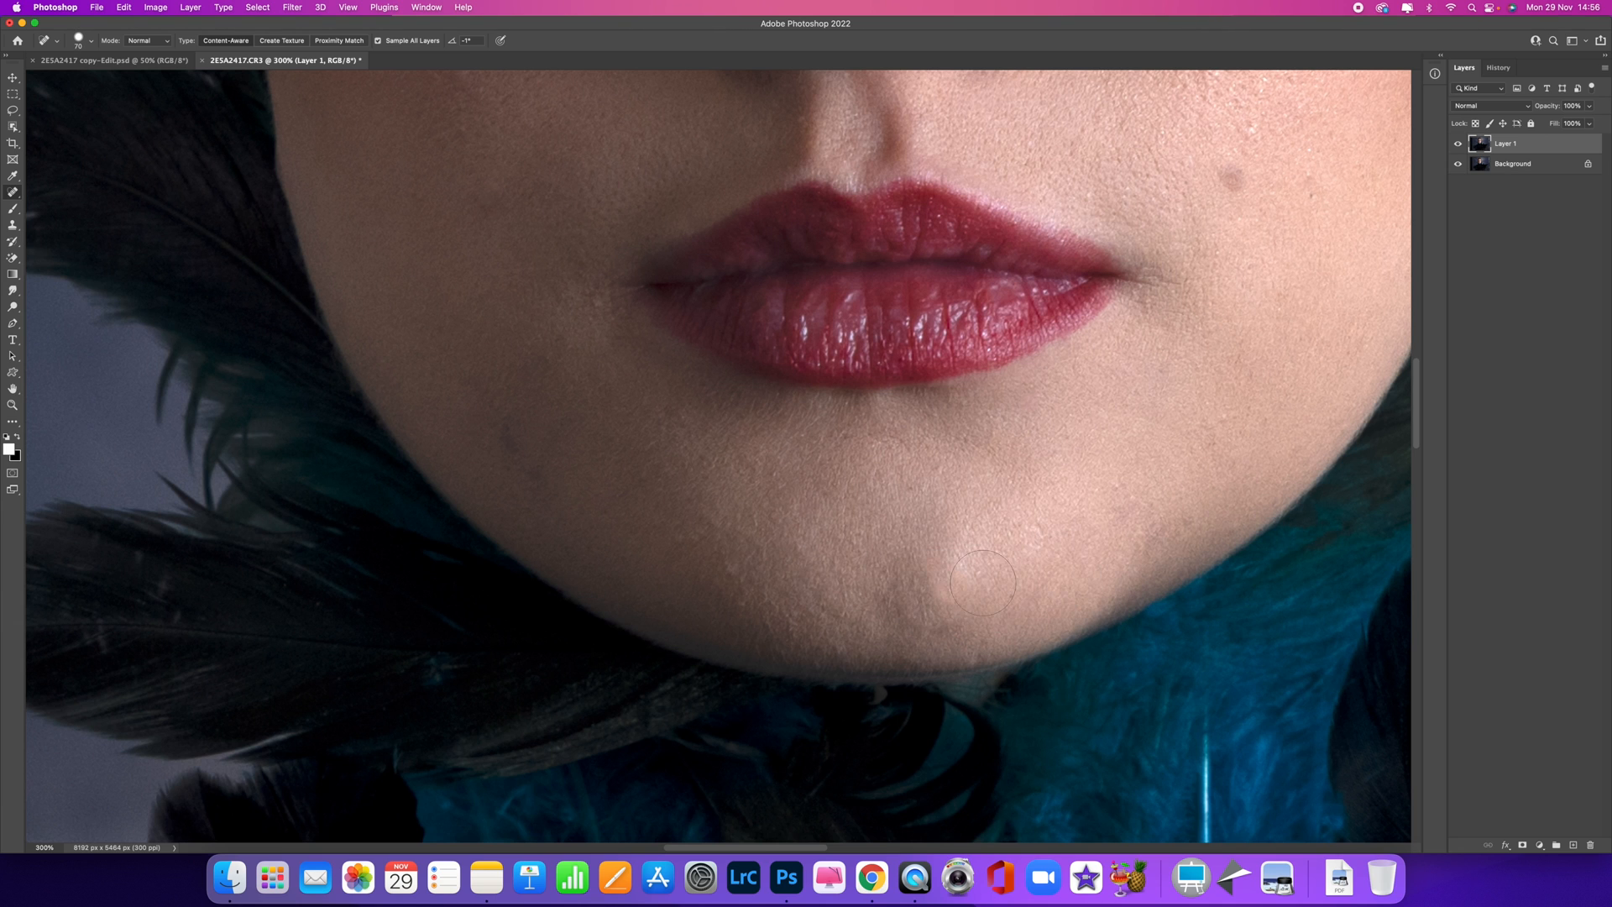
click(951, 579)
Heal the dark patch on the shadowed side of the jaw with a reduced brush
key(bracketleft)
key(bracketleft)
key(bracketleft)
click(537, 467)
click(507, 439)
Remove the mole on the lit cheek beside the mouth with a 40 px Spot Healing Brush
drag(1234, 266, 935, 478)
key(bracketright)
click(932, 392)
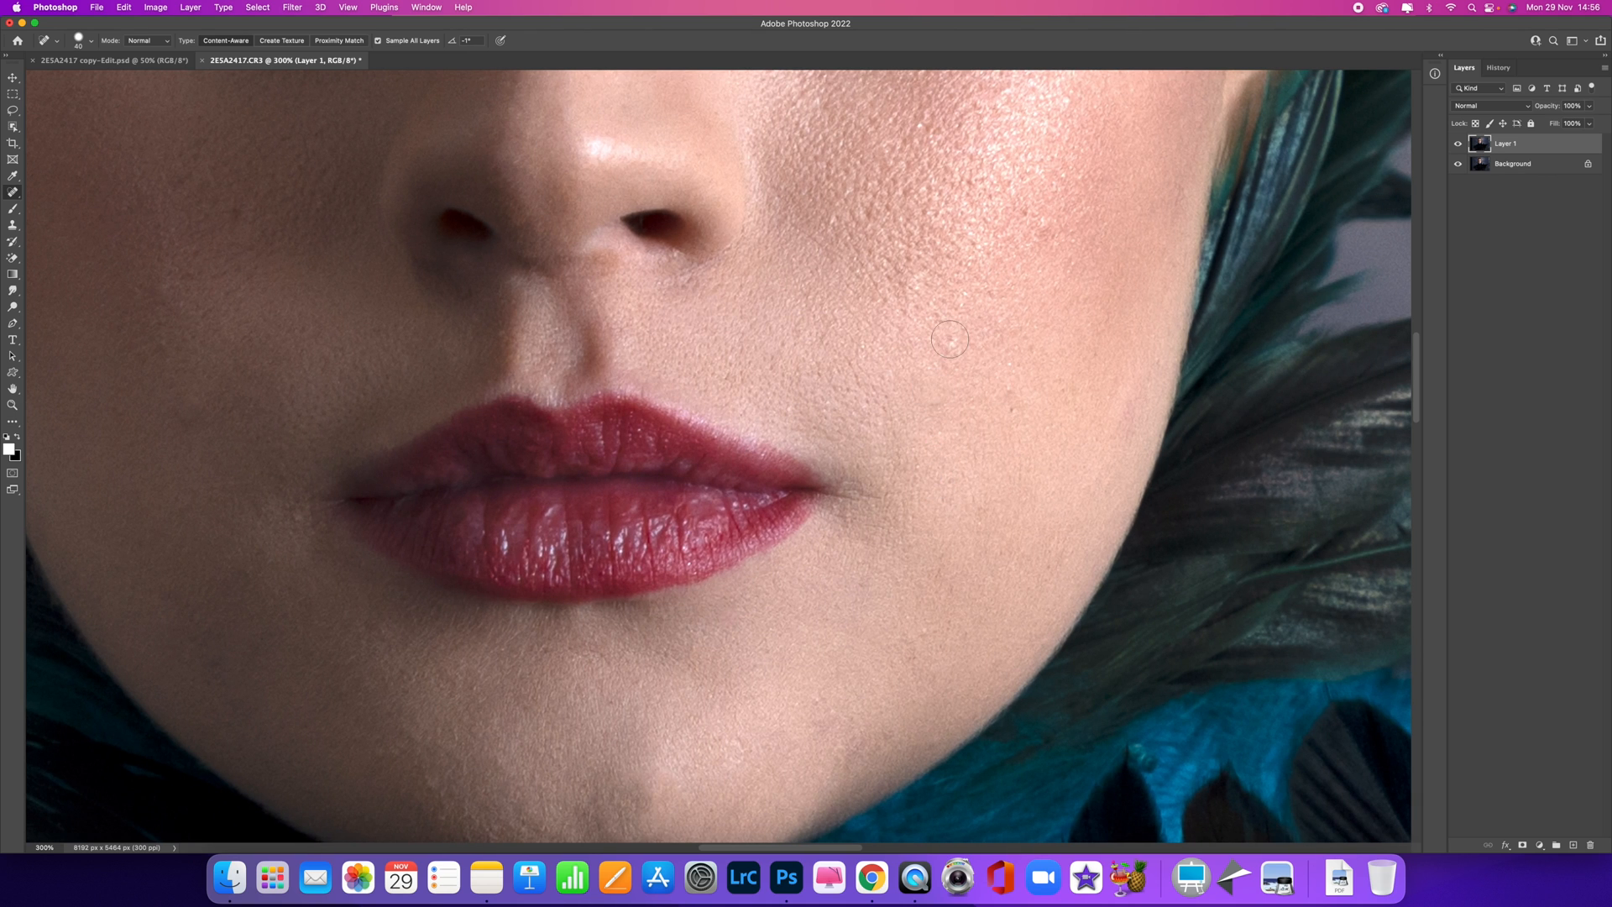
click(937, 401)
key(bracketleft)
key(bracketleft)
Heal the bumps below the outer corner of the lit eye and a blemish on the cheek beneath it
drag(799, 321, 867, 583)
drag(988, 328, 800, 387)
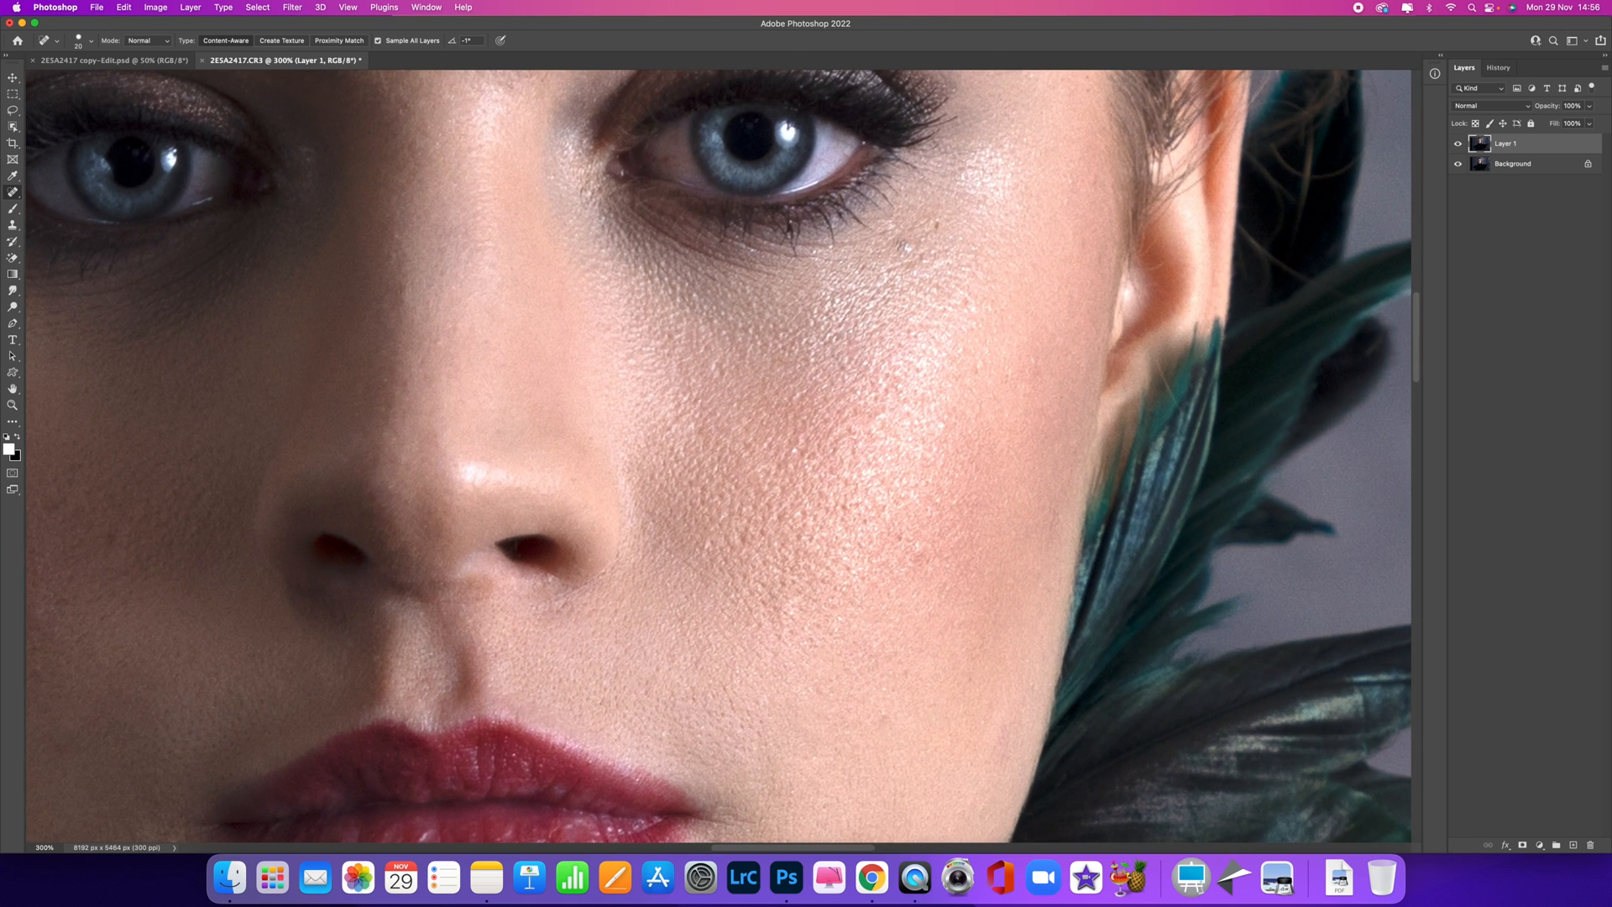
key(bracketleft)
key(bracketright)
click(909, 249)
click(907, 247)
key(bracketleft)
click(859, 265)
click(904, 540)
key(bracketleft)
Heal the small marks on the lit temple near the hairline
drag(770, 365, 656, 593)
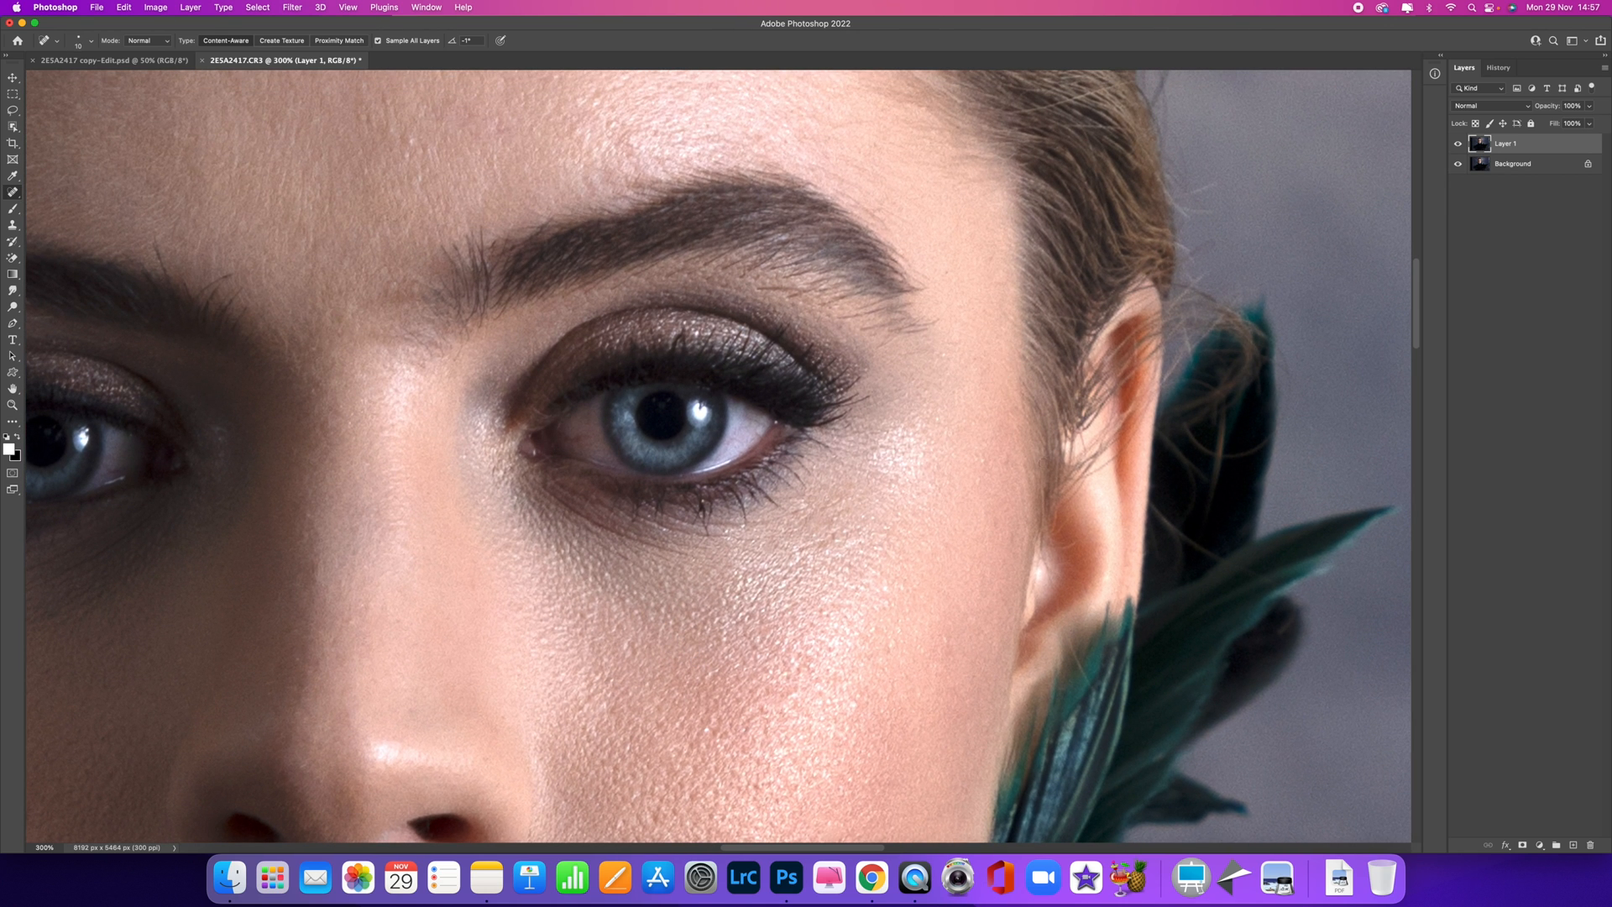
click(982, 459)
click(980, 481)
scroll(920, 480, up, 4)
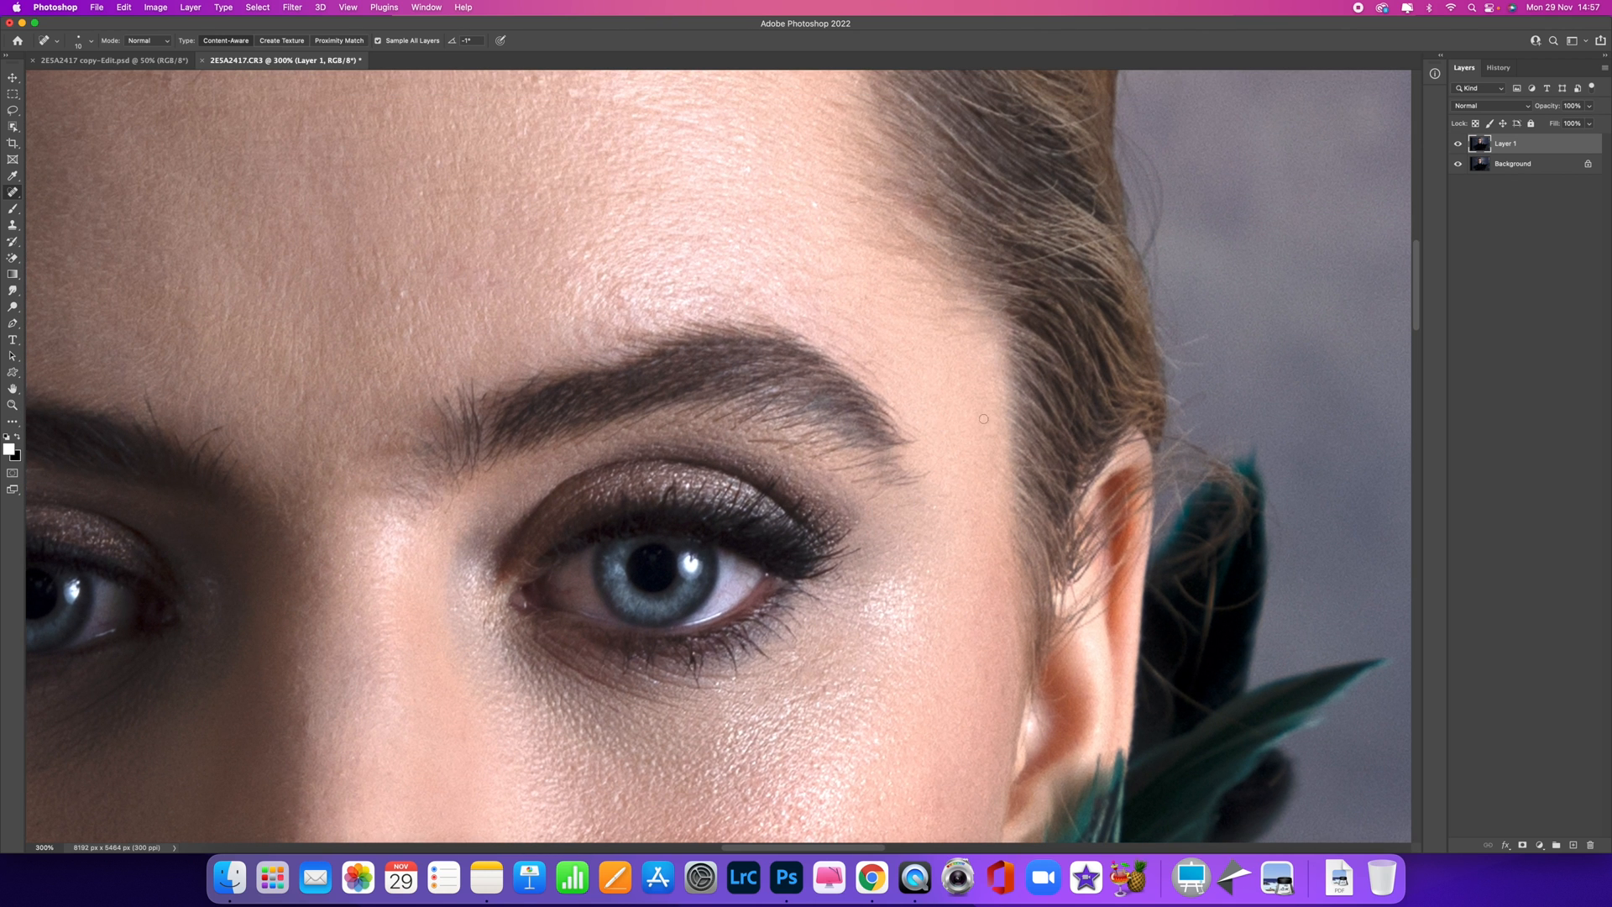
Examine the retouched face at 100% and 300% zoom for remaining blemishes
key(super+minus)
key(super+minus)
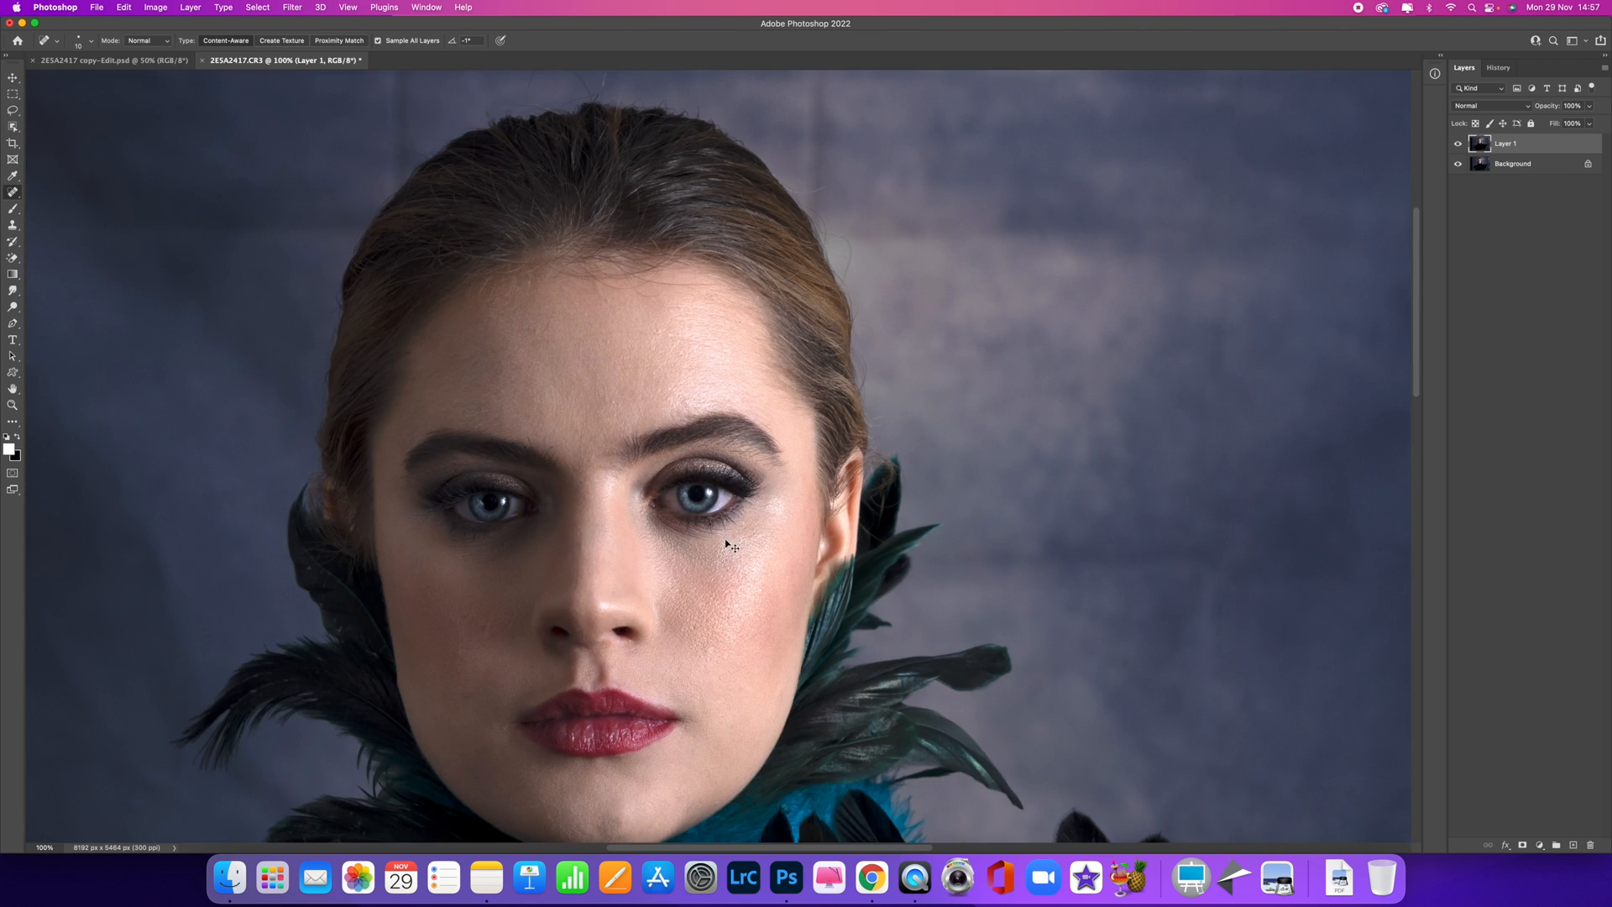
key(super+plus)
key(super+plus)
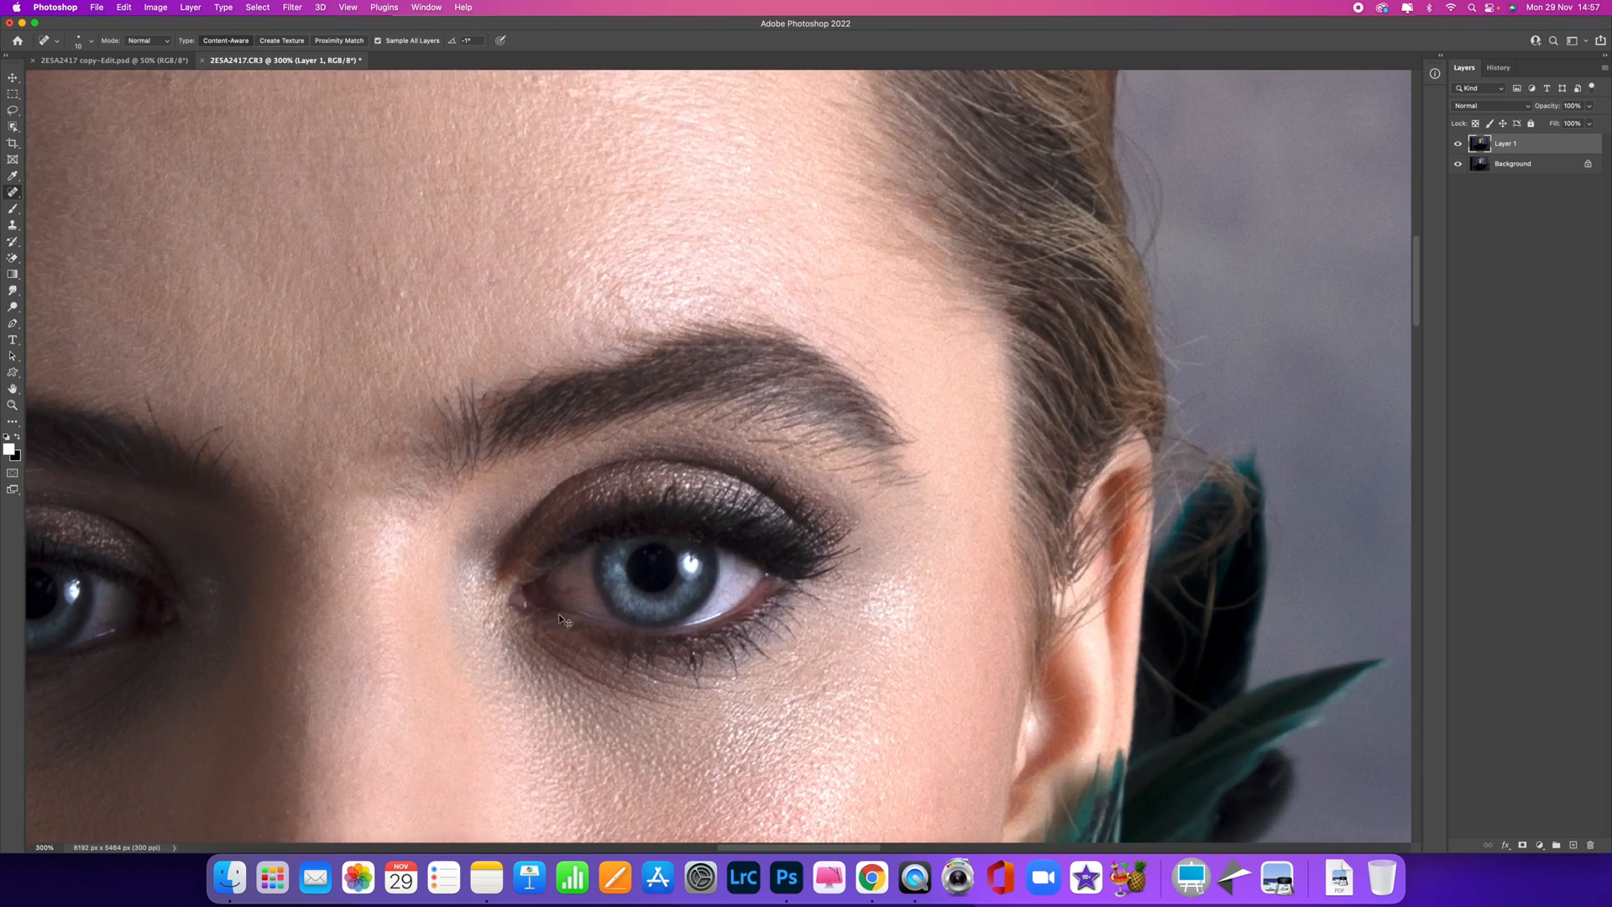
drag(678, 573, 928, 413)
drag(657, 528, 857, 379)
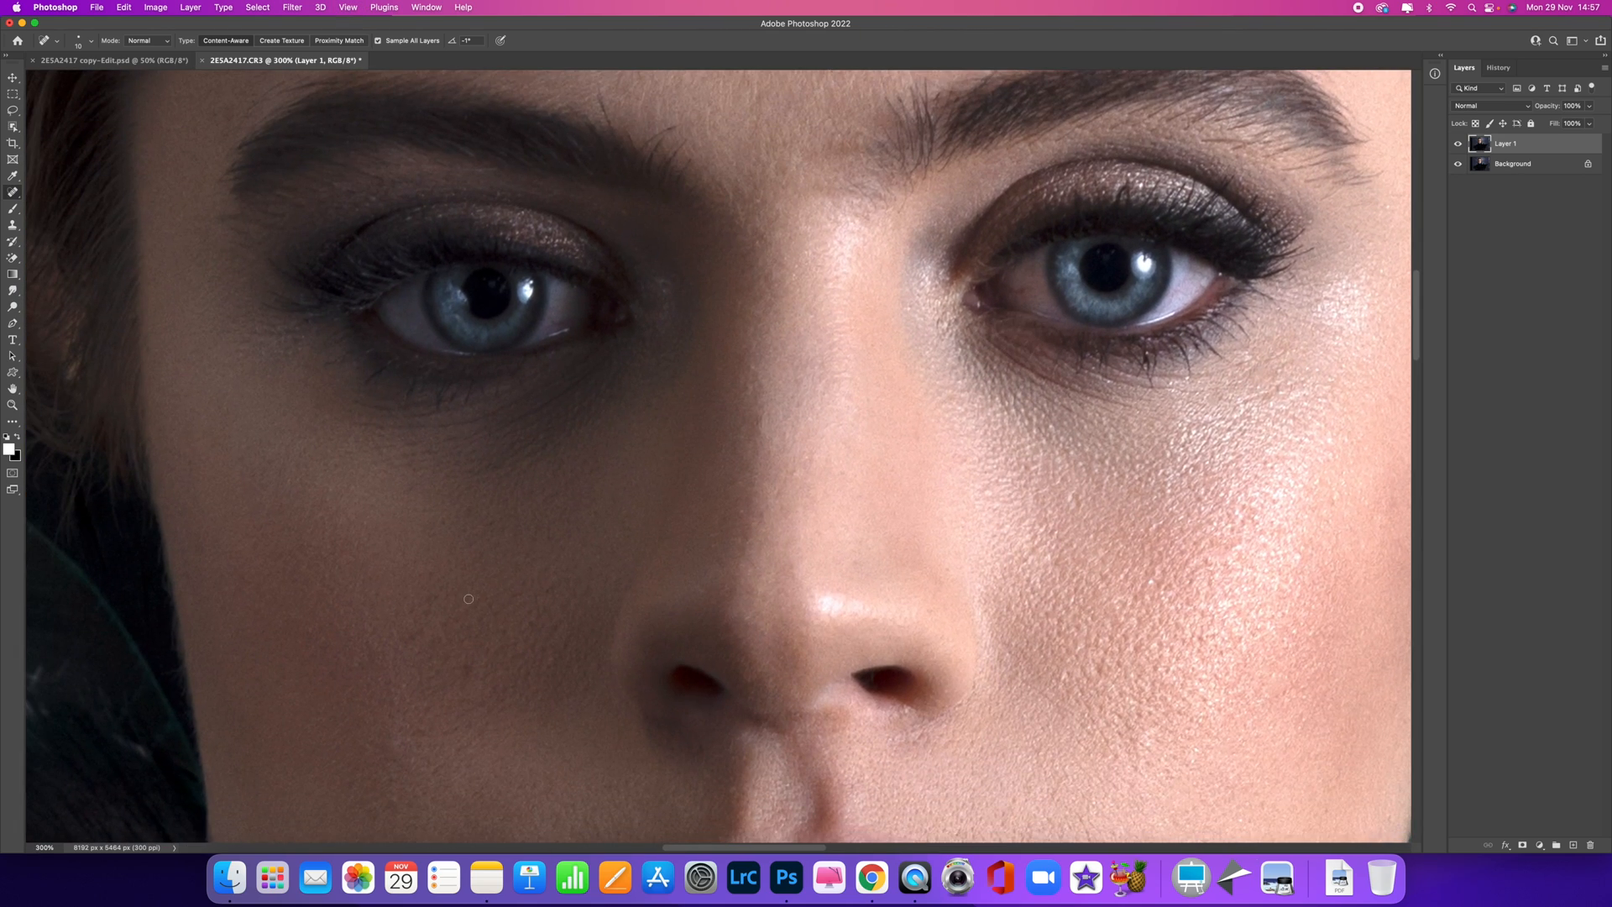
key(super+minus)
key(super+minus)
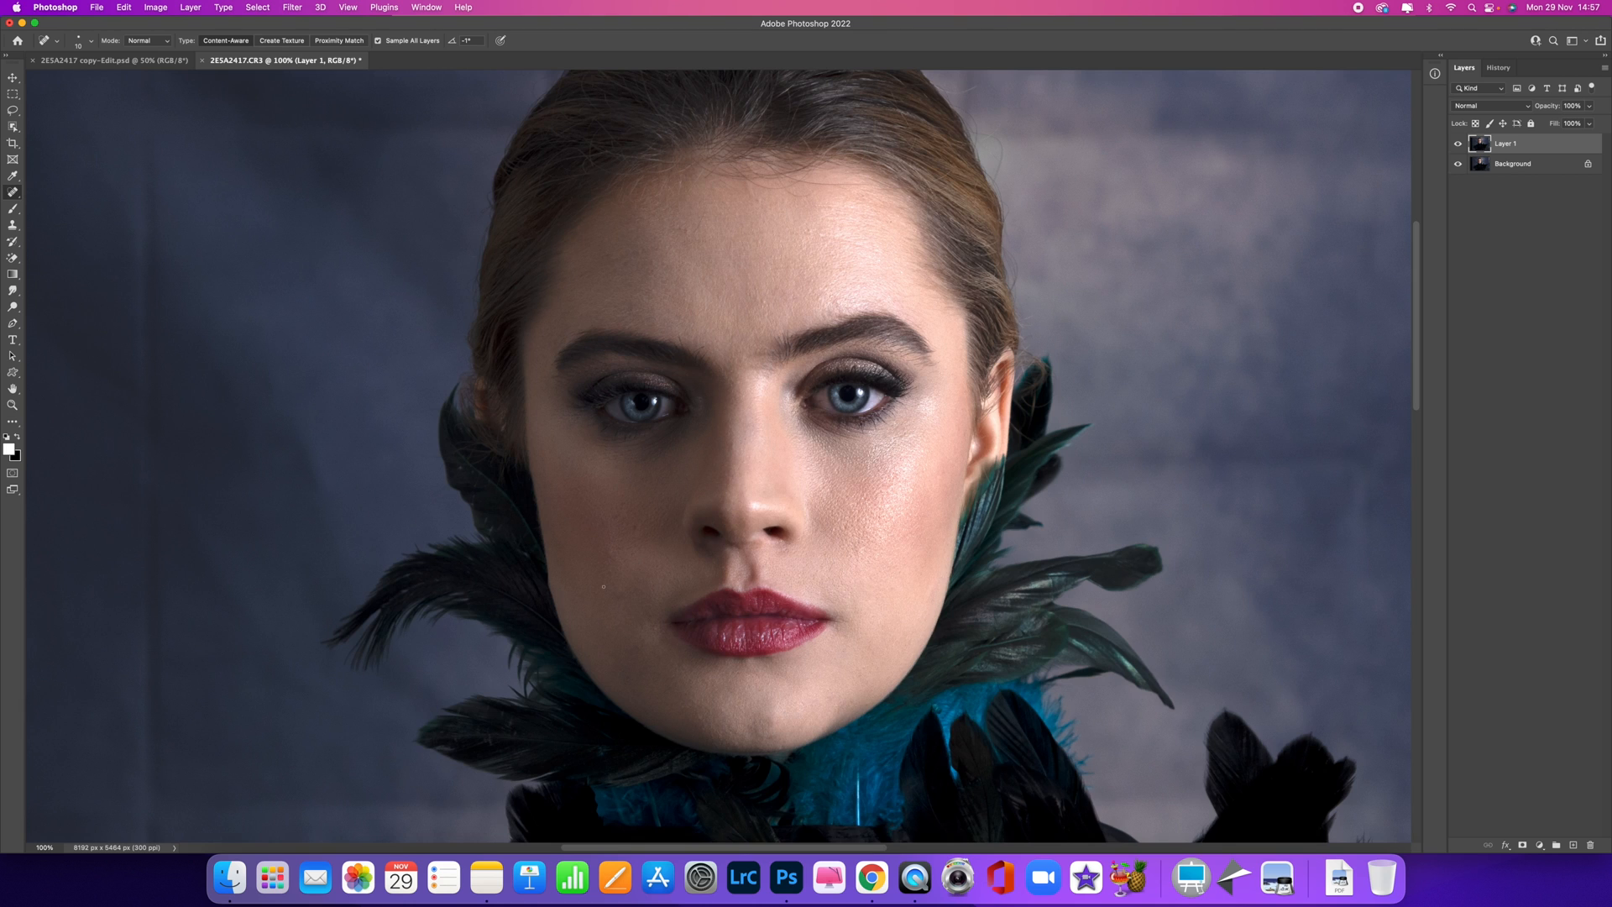
Heal the remaining discoloured patch on the shadowed lower cheek with a larger Spot Healing Brush
key(super+plus)
key(super+plus)
drag(604, 632, 719, 471)
key(])
key(])
key(])
mouse_move(573, 697)
mouse_down()
mouse_move(633, 587)
mouse_move(660, 457)
mouse_up()
key(])
key(])
key(])
click(677, 731)
key([)
Remove the stray hair lying across the forehead above the shadowed eyebrow with a thin healing stroke
drag(753, 391, 747, 756)
drag(802, 403, 660, 708)
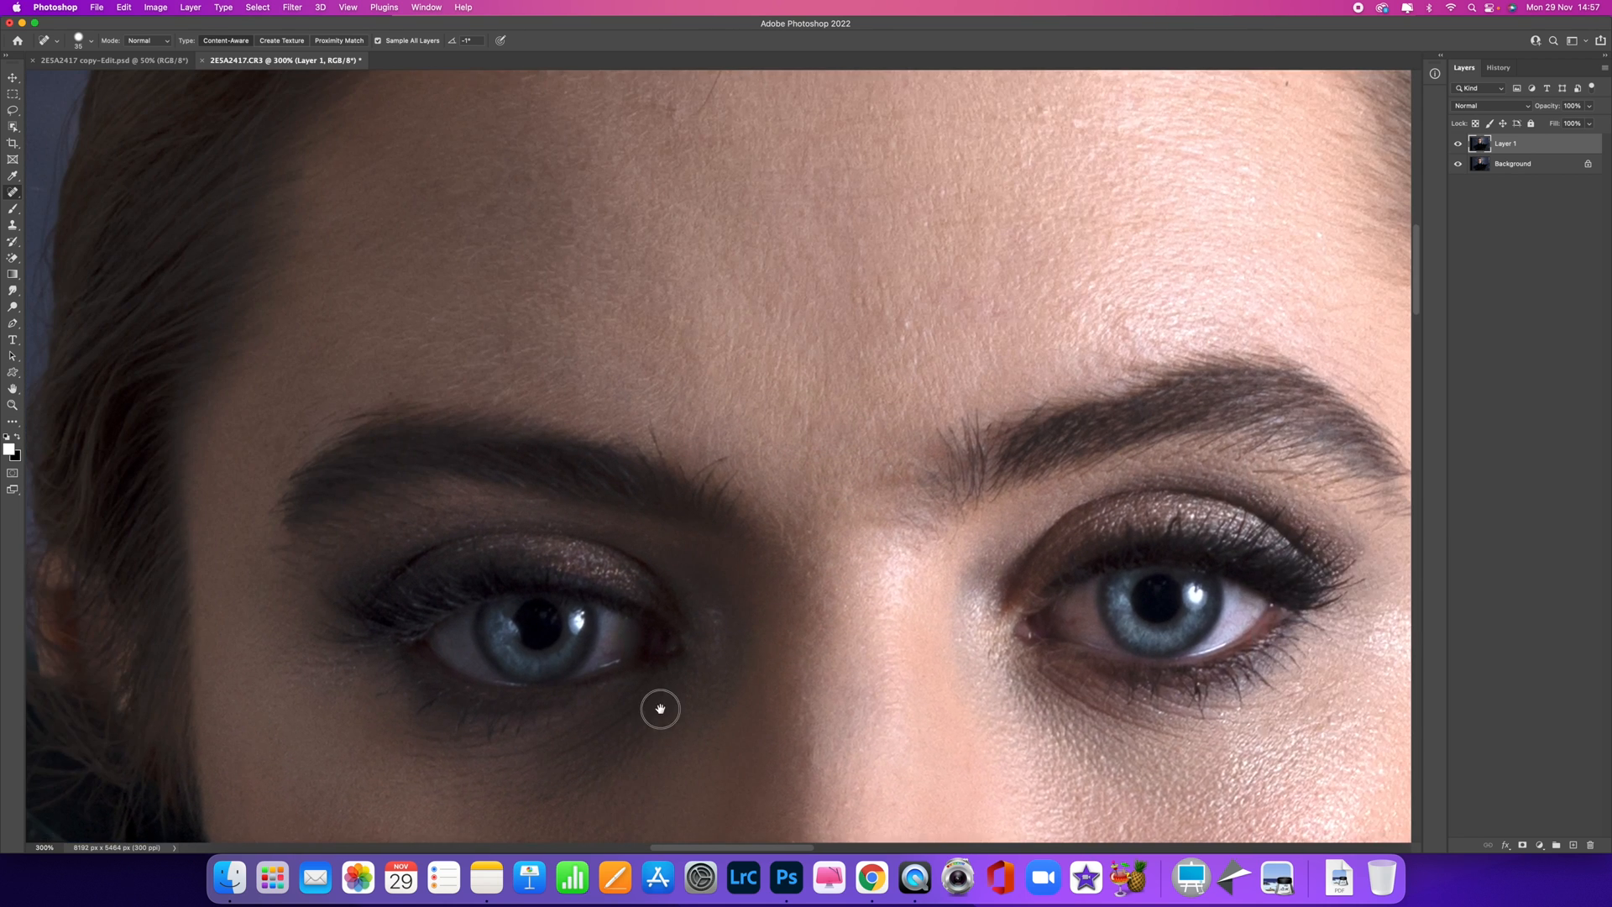
drag(745, 552, 731, 691)
drag(750, 282, 760, 328)
key([)
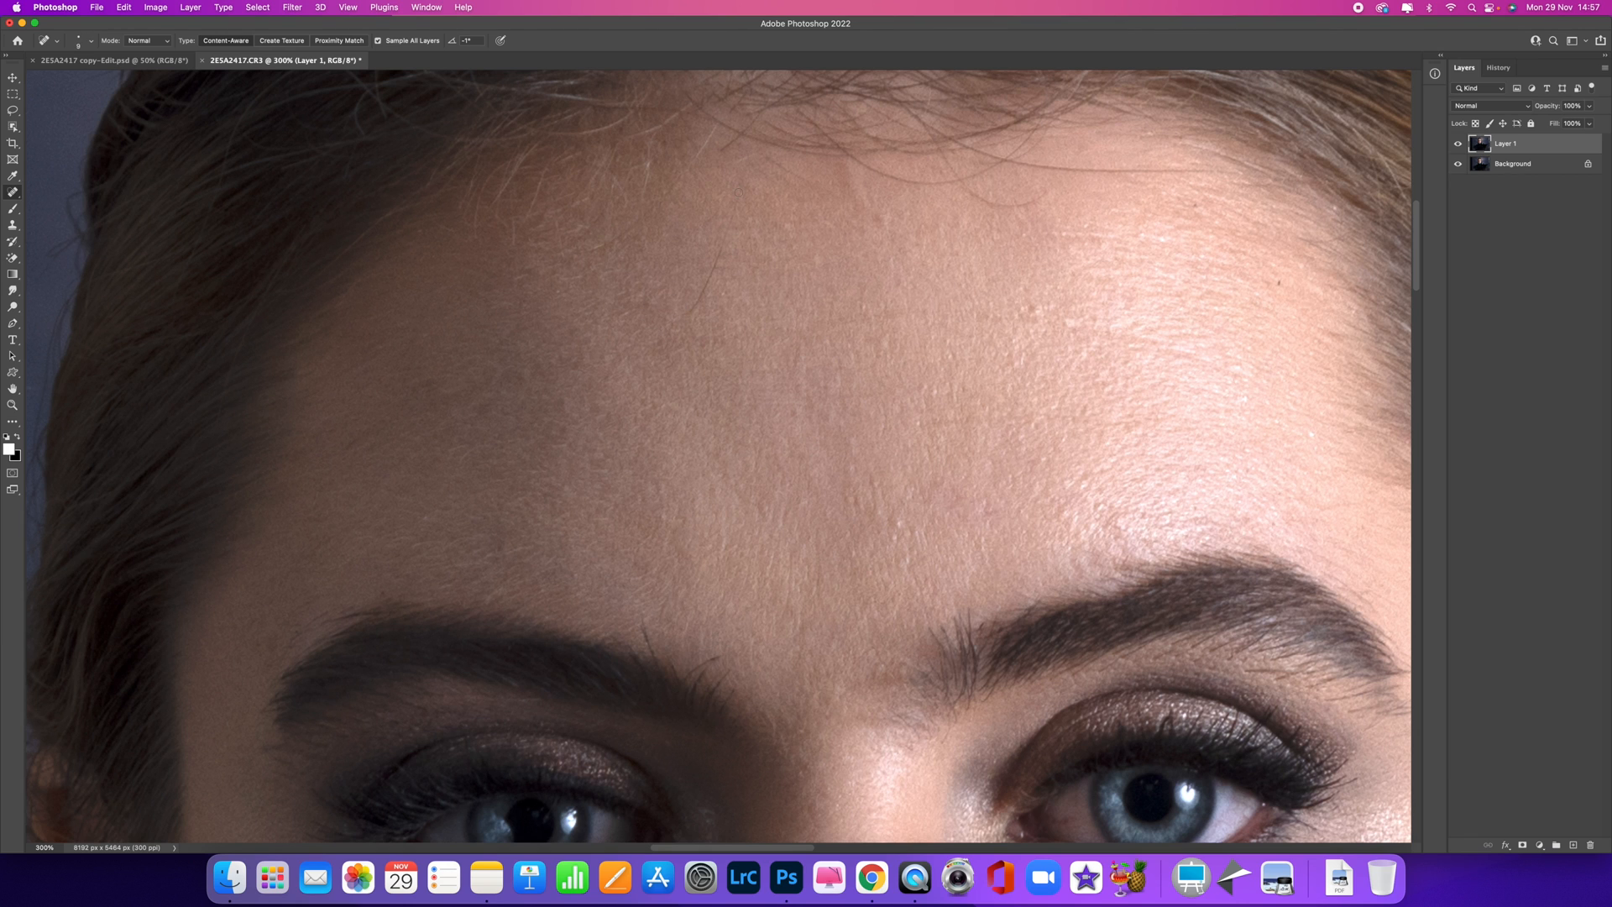
drag(739, 195, 676, 324)
drag(1143, 379, 794, 372)
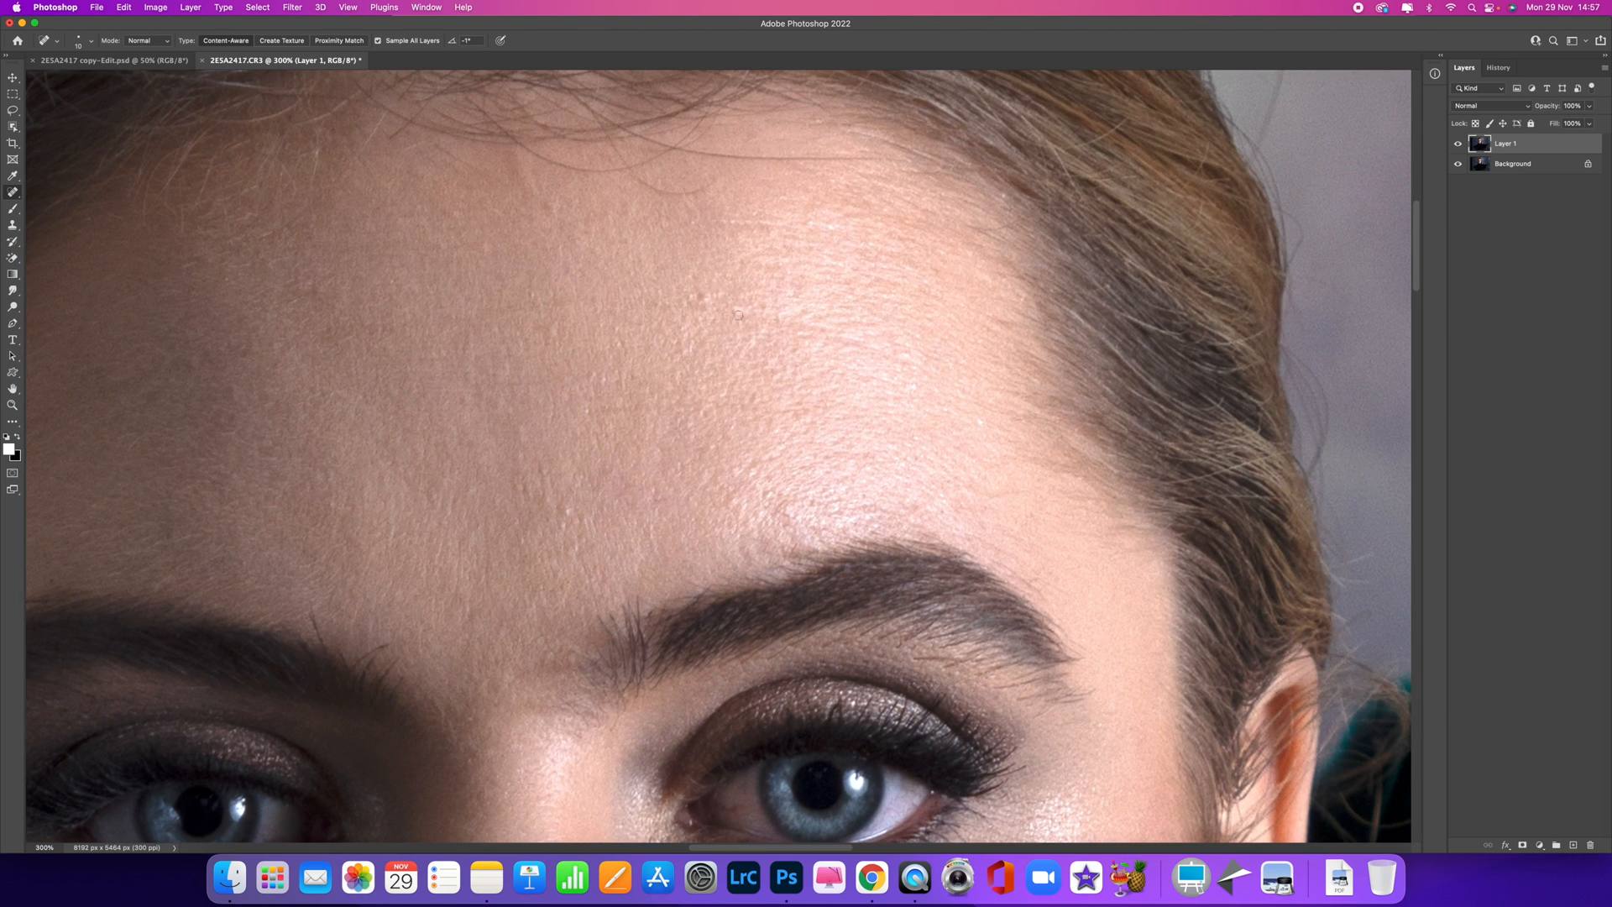
Heal the remaining spots on the middle and lit side of the forehead, adjusting the brush size to each spot
key(bracketright)
key(bracketright)
key(bracketright)
click(659, 497)
key(bracketleft)
click(610, 466)
key(bracketleft)
click(940, 510)
click(982, 420)
Brush over the stray hairs along the top of the forehead with the Spot Healing Brush
mouse_move(715, 181)
mouse_down()
mouse_move(665, 189)
mouse_move(631, 173)
mouse_up()
drag(873, 159, 676, 148)
drag(437, 144, 487, 175)
Heal the small marks in the skin below the outer corner of the lit eye
key(bracketright)
scroll(680, 259, down, 5)
scroll(773, 277, down, 3)
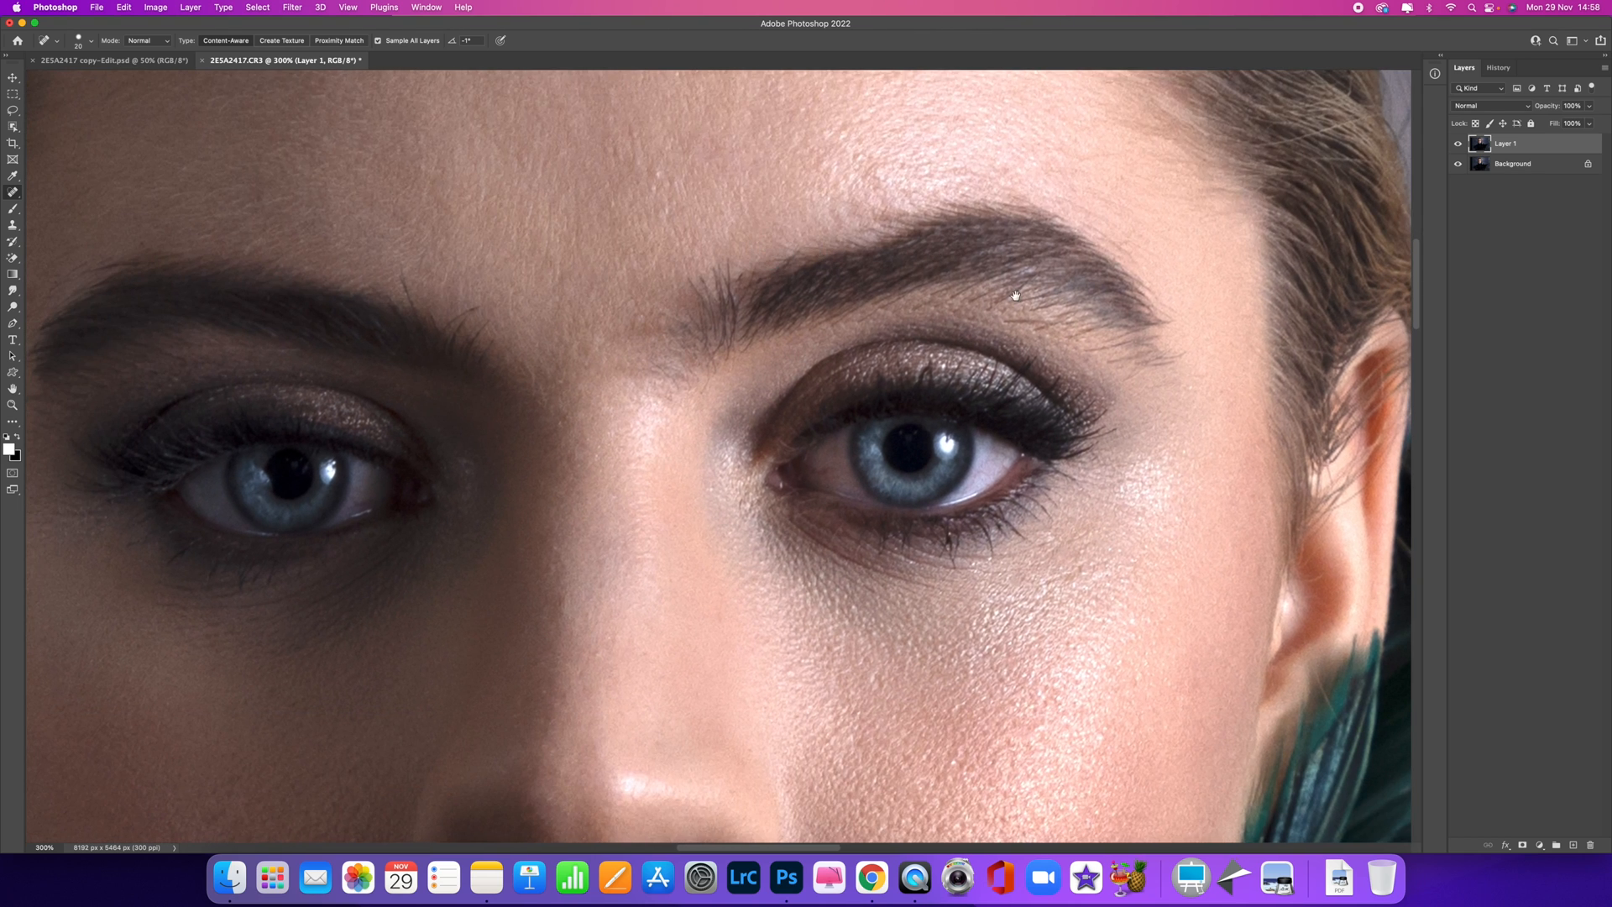
scroll(1014, 295, down, 4)
scroll(1015, 295, right, 3)
key(bracketleft)
click(962, 415)
drag(950, 422, 923, 425)
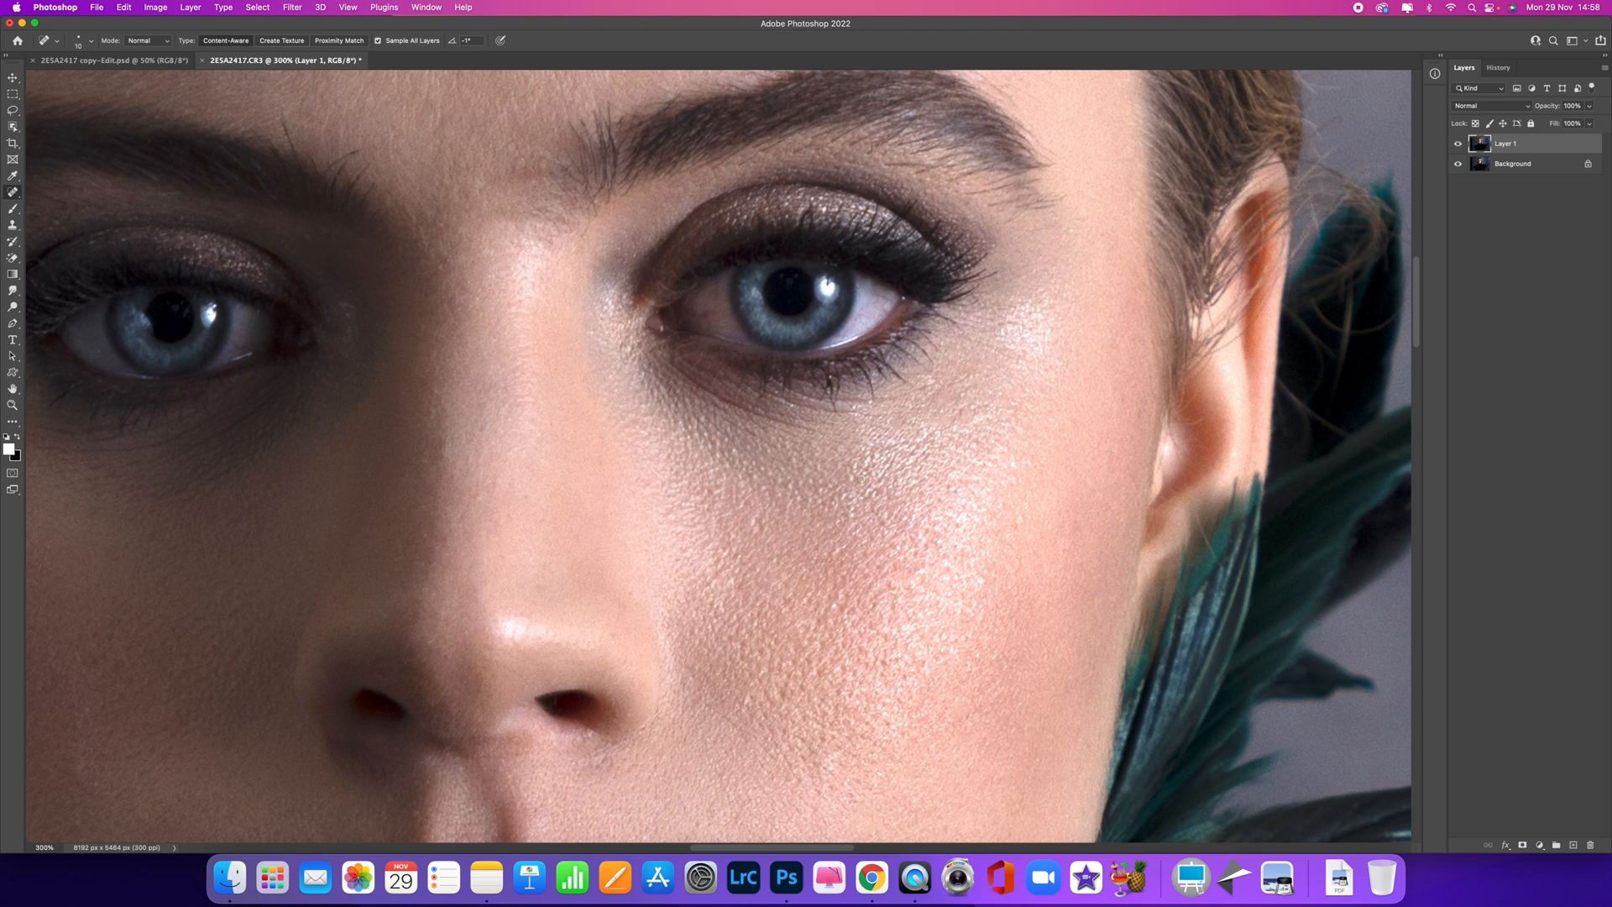
Remove the stray hairs standing up from the inner half of the shadowed eyebrow with the Spot Healing Brush
scroll(442, 377, left, 5)
scroll(441, 378, up, 1)
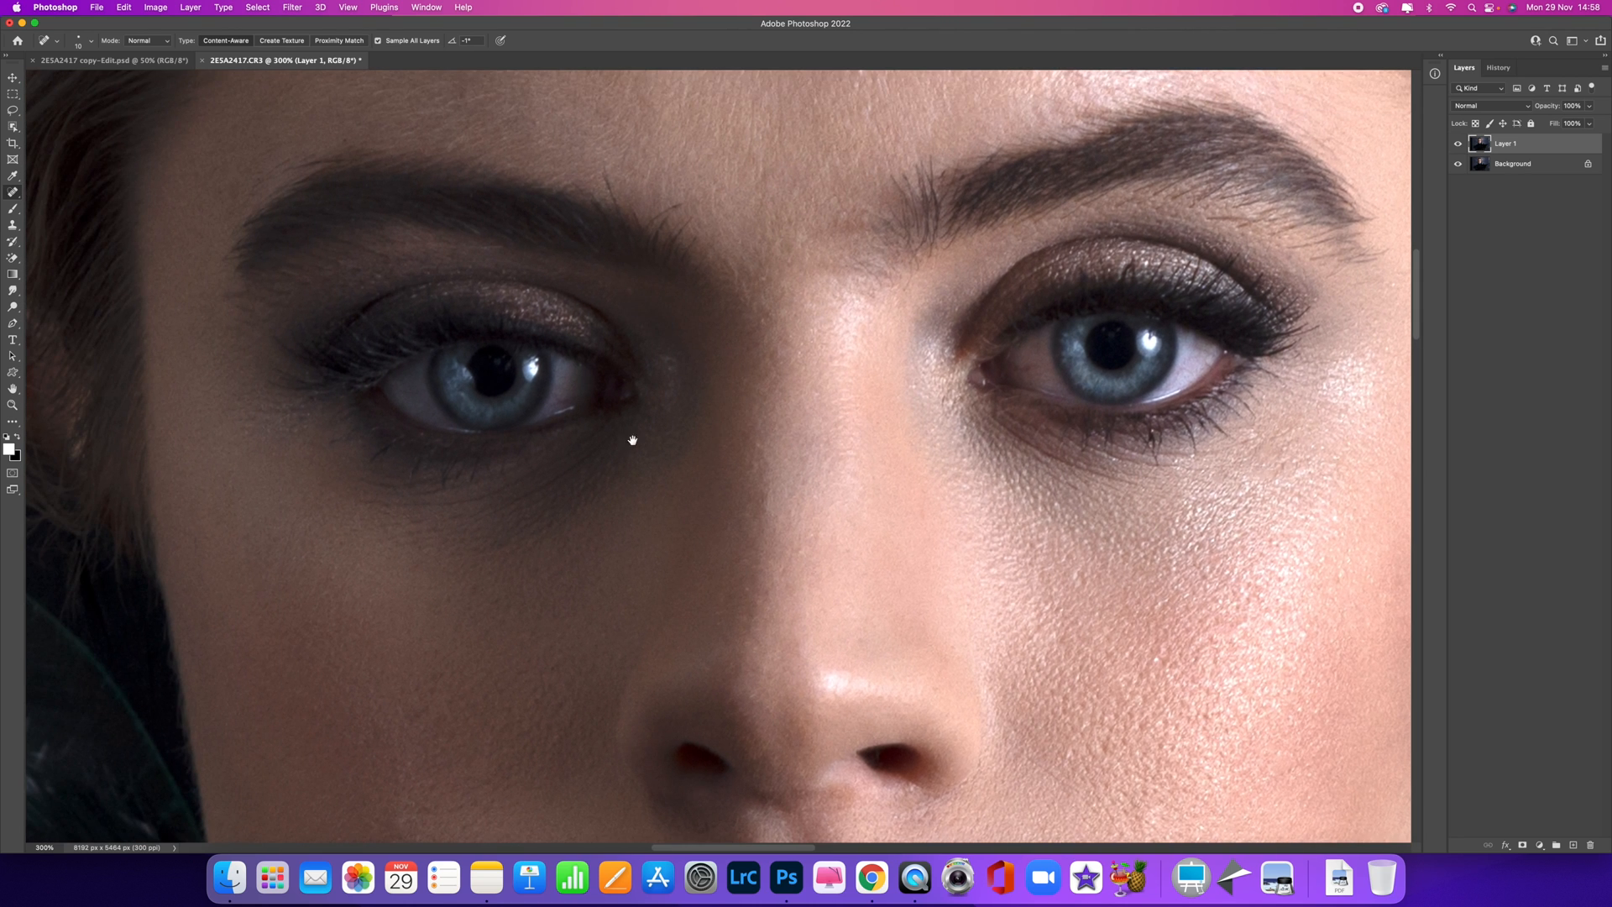
scroll(510, 509, down, 1)
scroll(509, 510, left, 1)
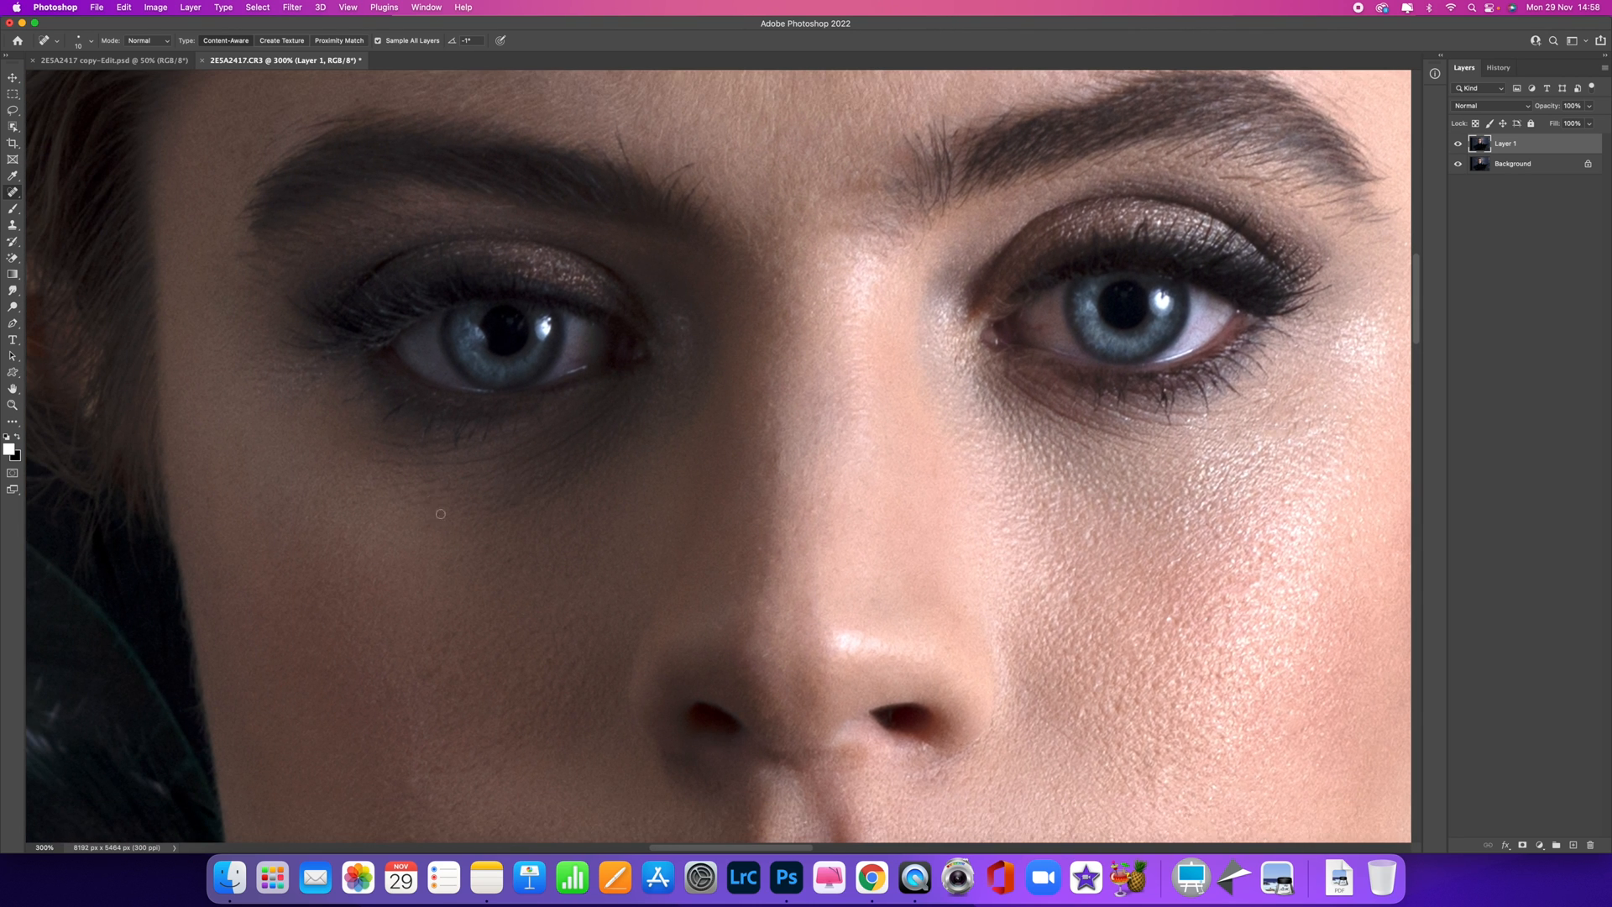
scroll(697, 399, up, 5)
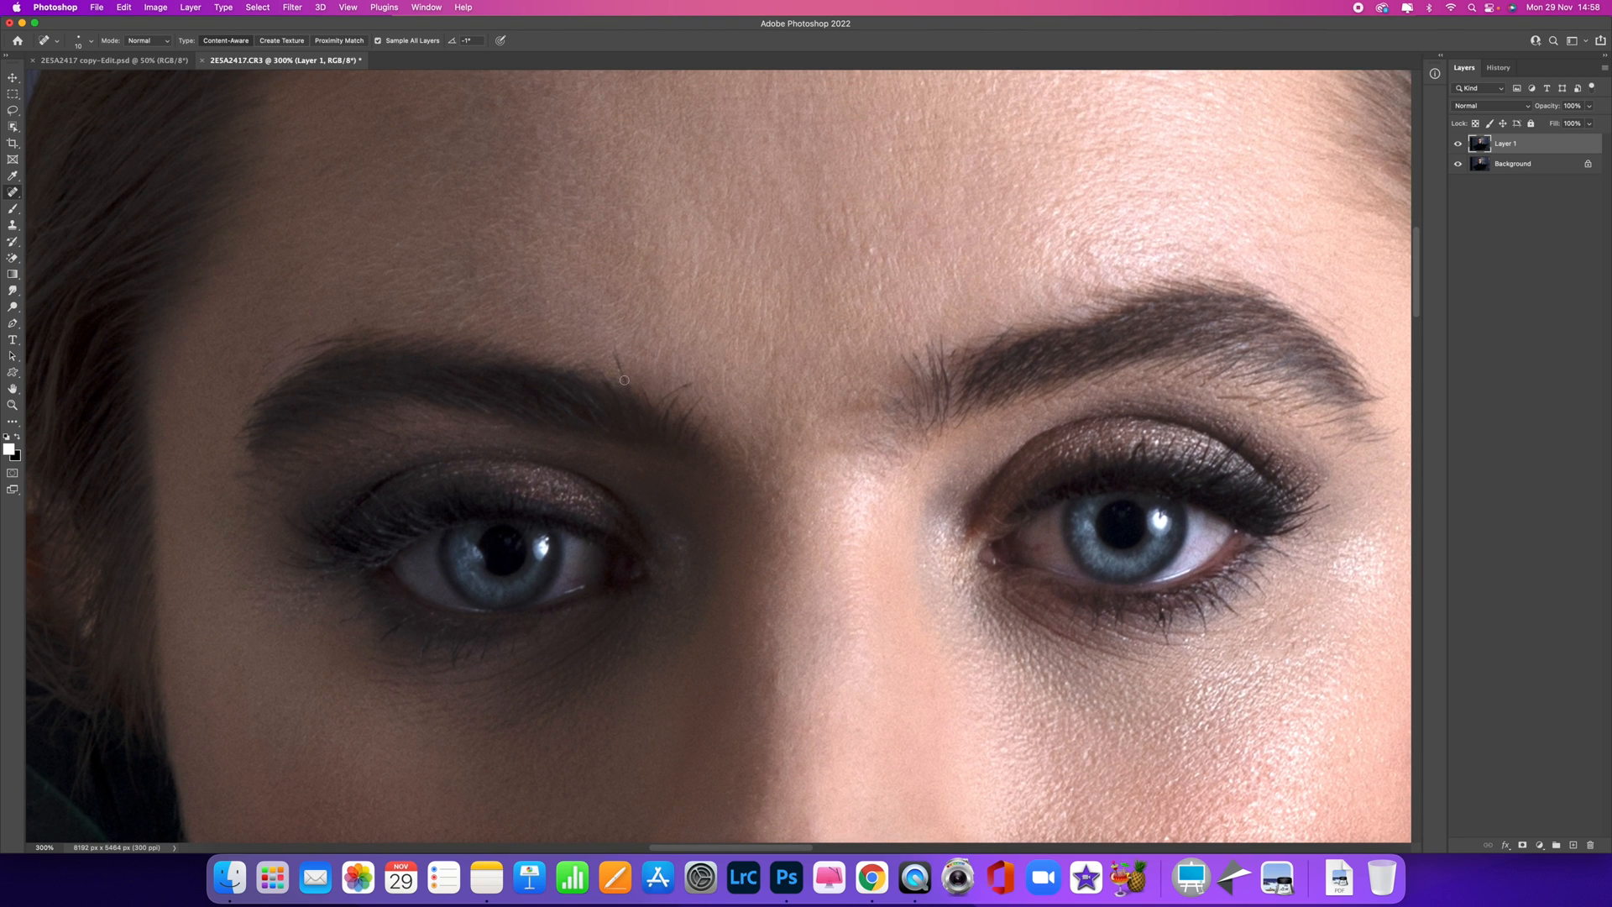
drag(624, 378, 613, 333)
mouse_move(662, 396)
mouse_down()
mouse_move(686, 377)
mouse_move(682, 390)
mouse_up()
click(661, 403)
drag(687, 414, 700, 390)
Heal the loose hairs at the inner end of the lit eyebrow and the mark between the brows
mouse_move(915, 374)
mouse_down()
mouse_move(893, 346)
mouse_move(932, 334)
mouse_up()
mouse_move(883, 467)
mouse_down()
mouse_move(856, 437)
mouse_move(916, 459)
mouse_move(864, 435)
mouse_move(880, 427)
mouse_up()
key(])
drag(884, 431, 887, 434)
Examine the forehead, brows and whole face at several magnifications for remaining blemishes
drag(1079, 331, 789, 514)
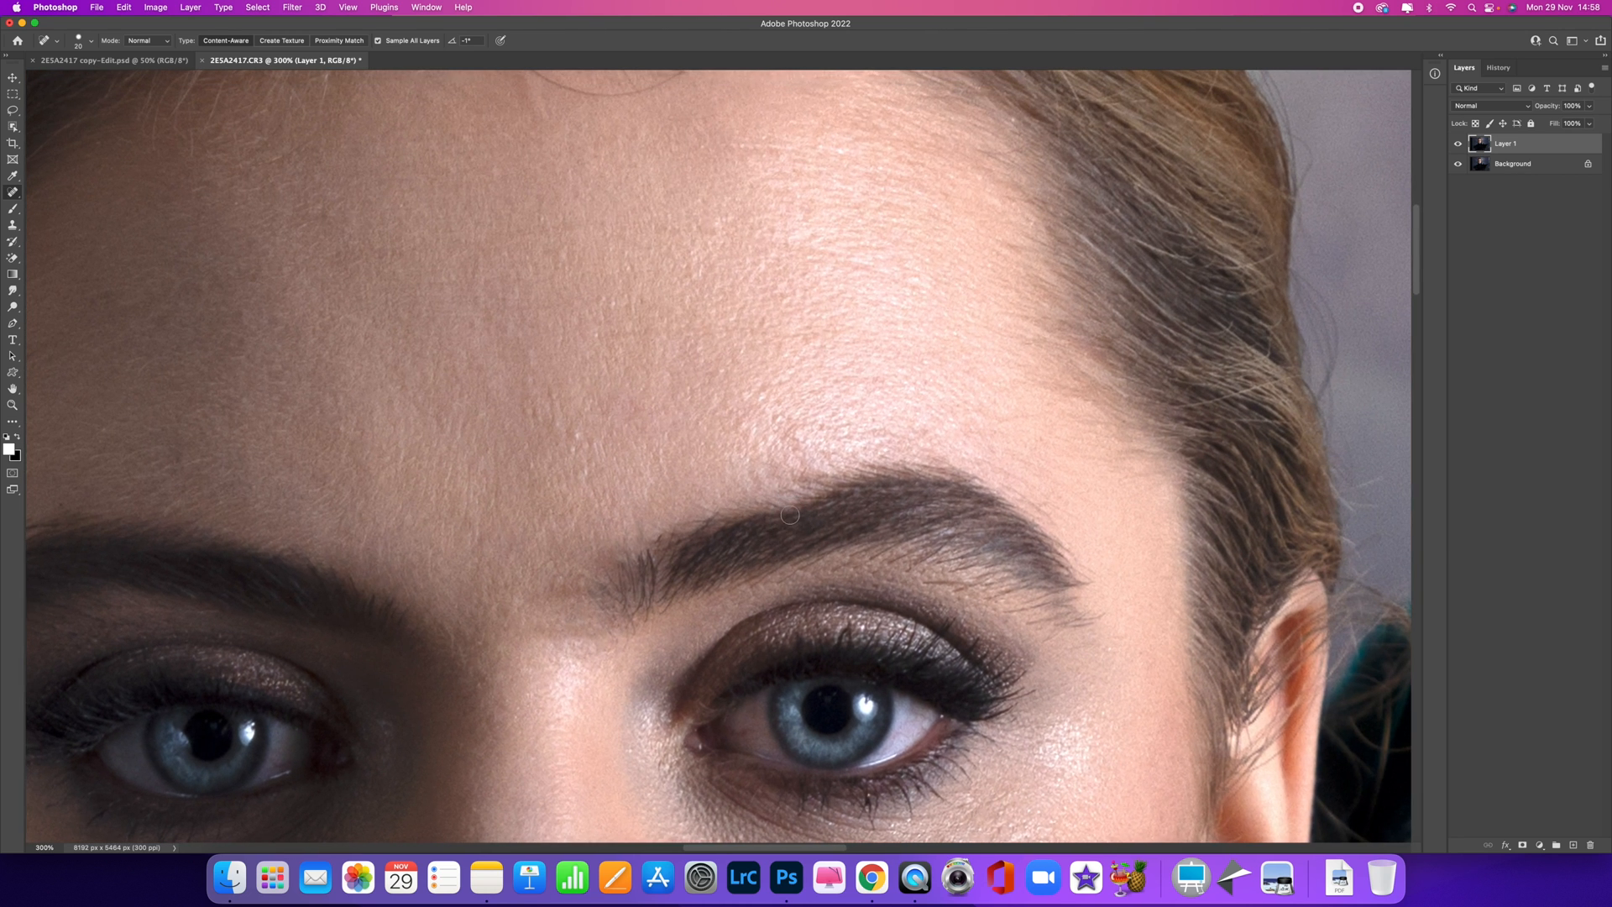
key(super+1)
key(super+plus)
key(super+plus)
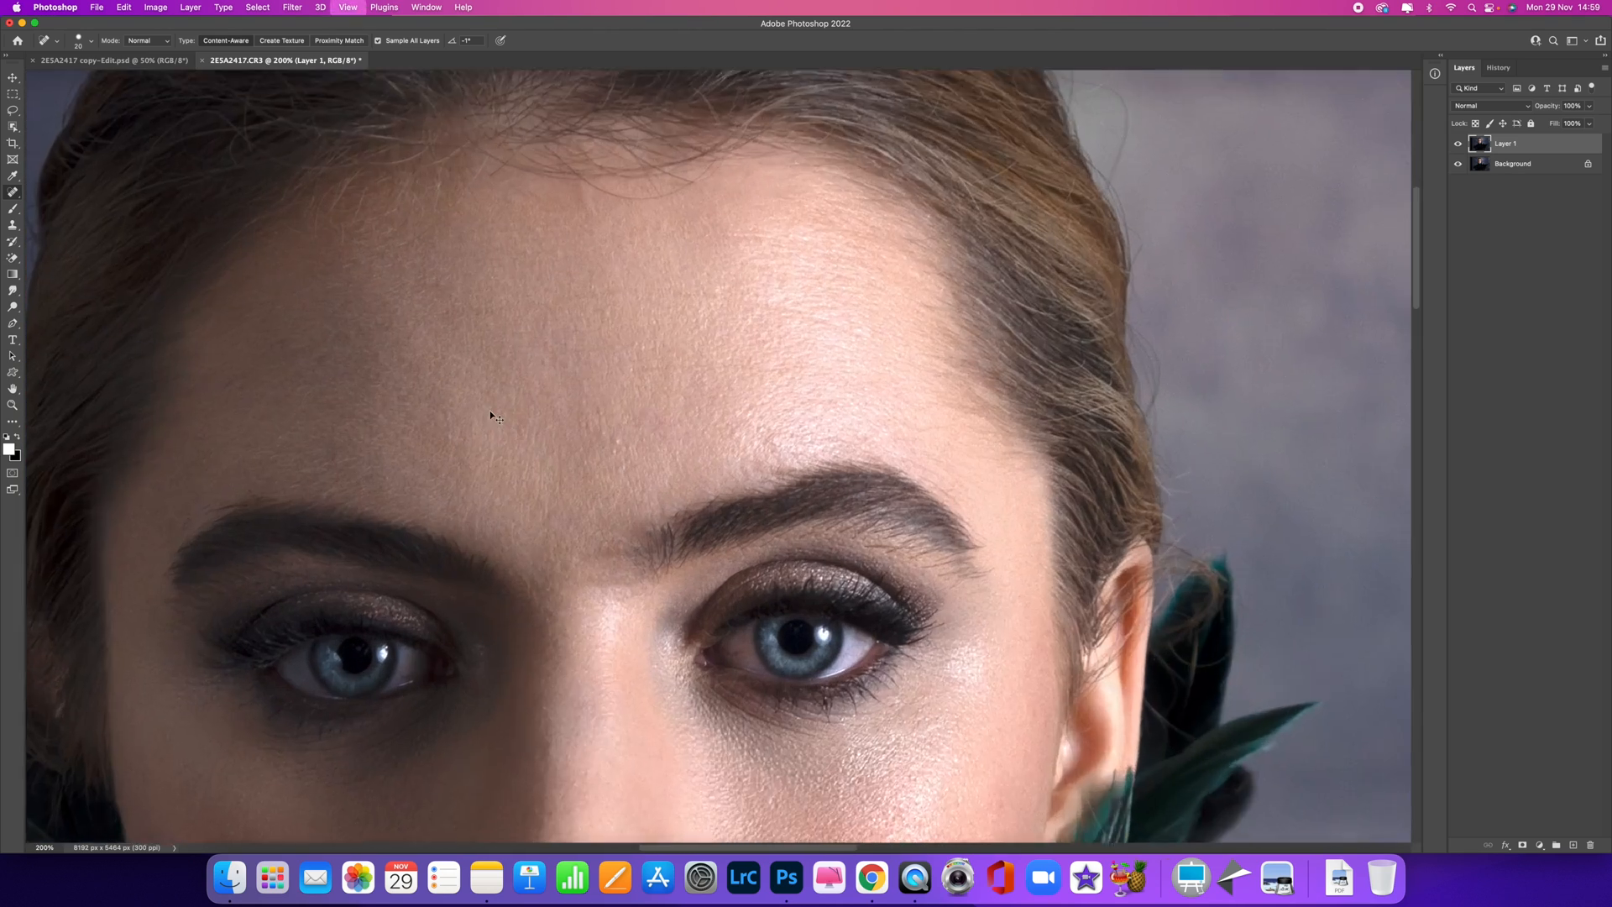
drag(388, 335, 914, 353)
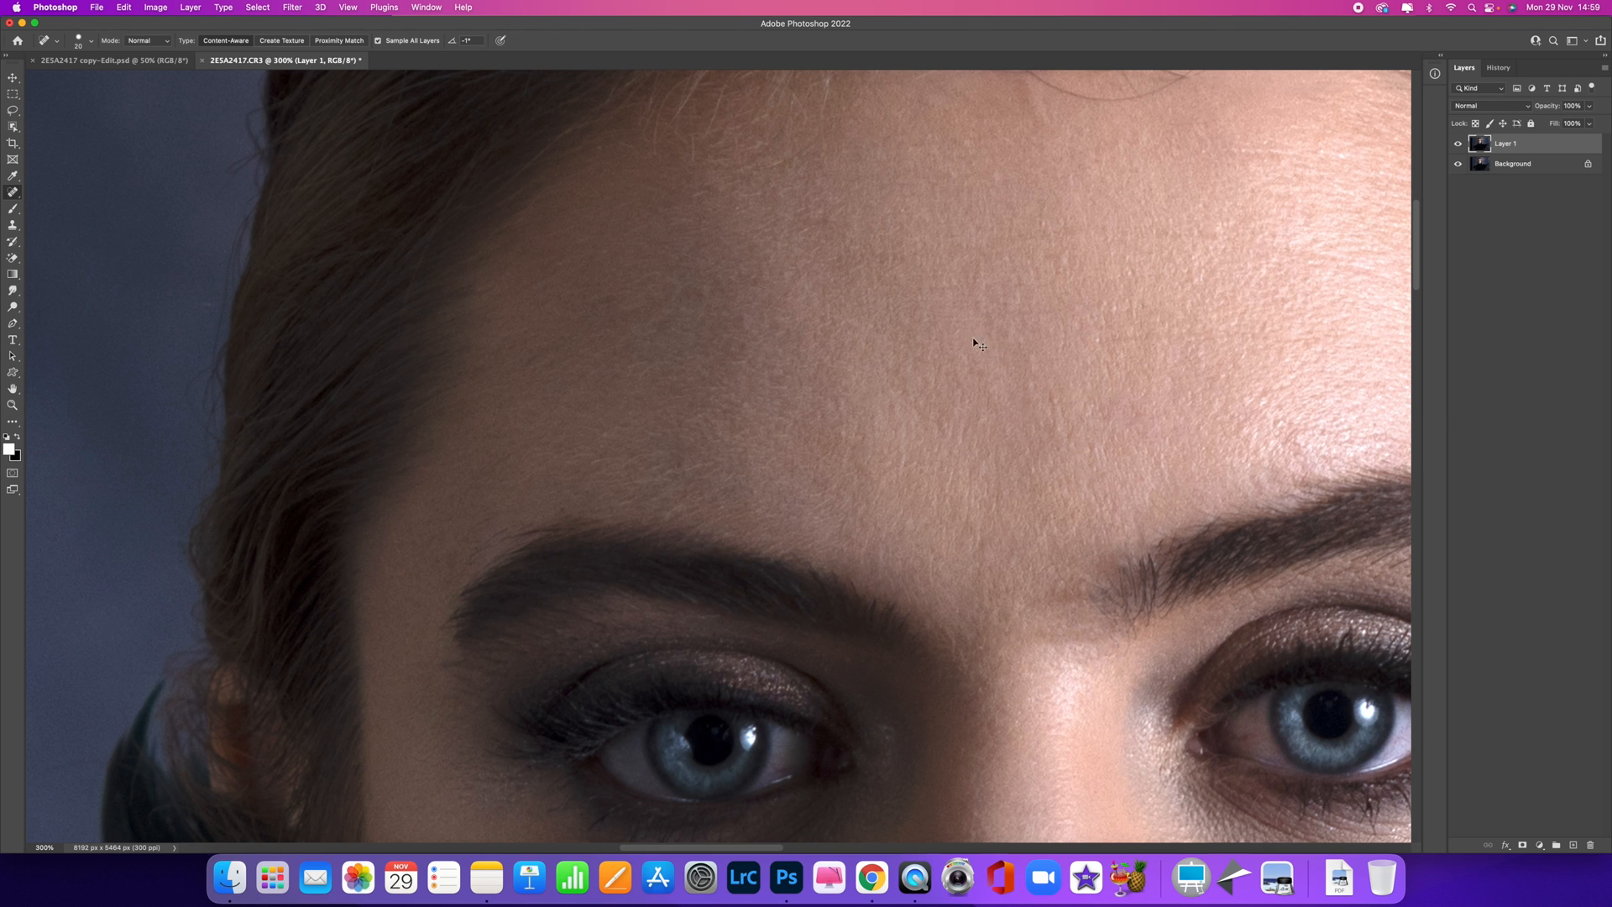
key(super+minus)
key(super+minus)
key(super+minus)
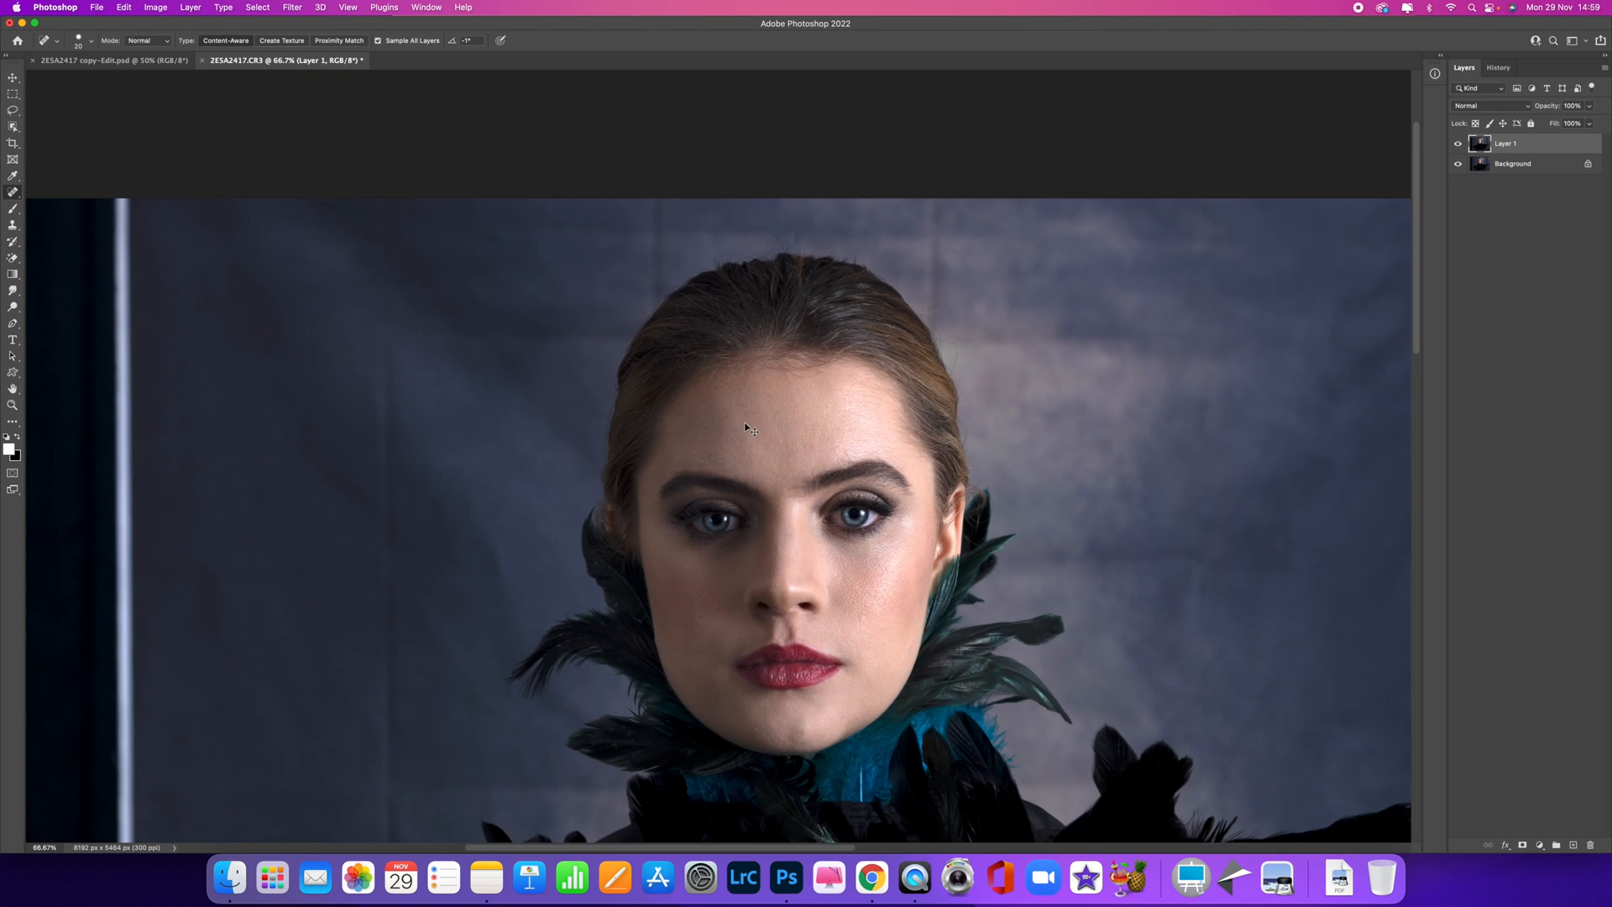
Heal the spots on the shadowed cheek and beside the shadowed corner of the mouth using a larger healing brush
key(super+plus)
key(super+plus)
scroll(739, 243, down, 5)
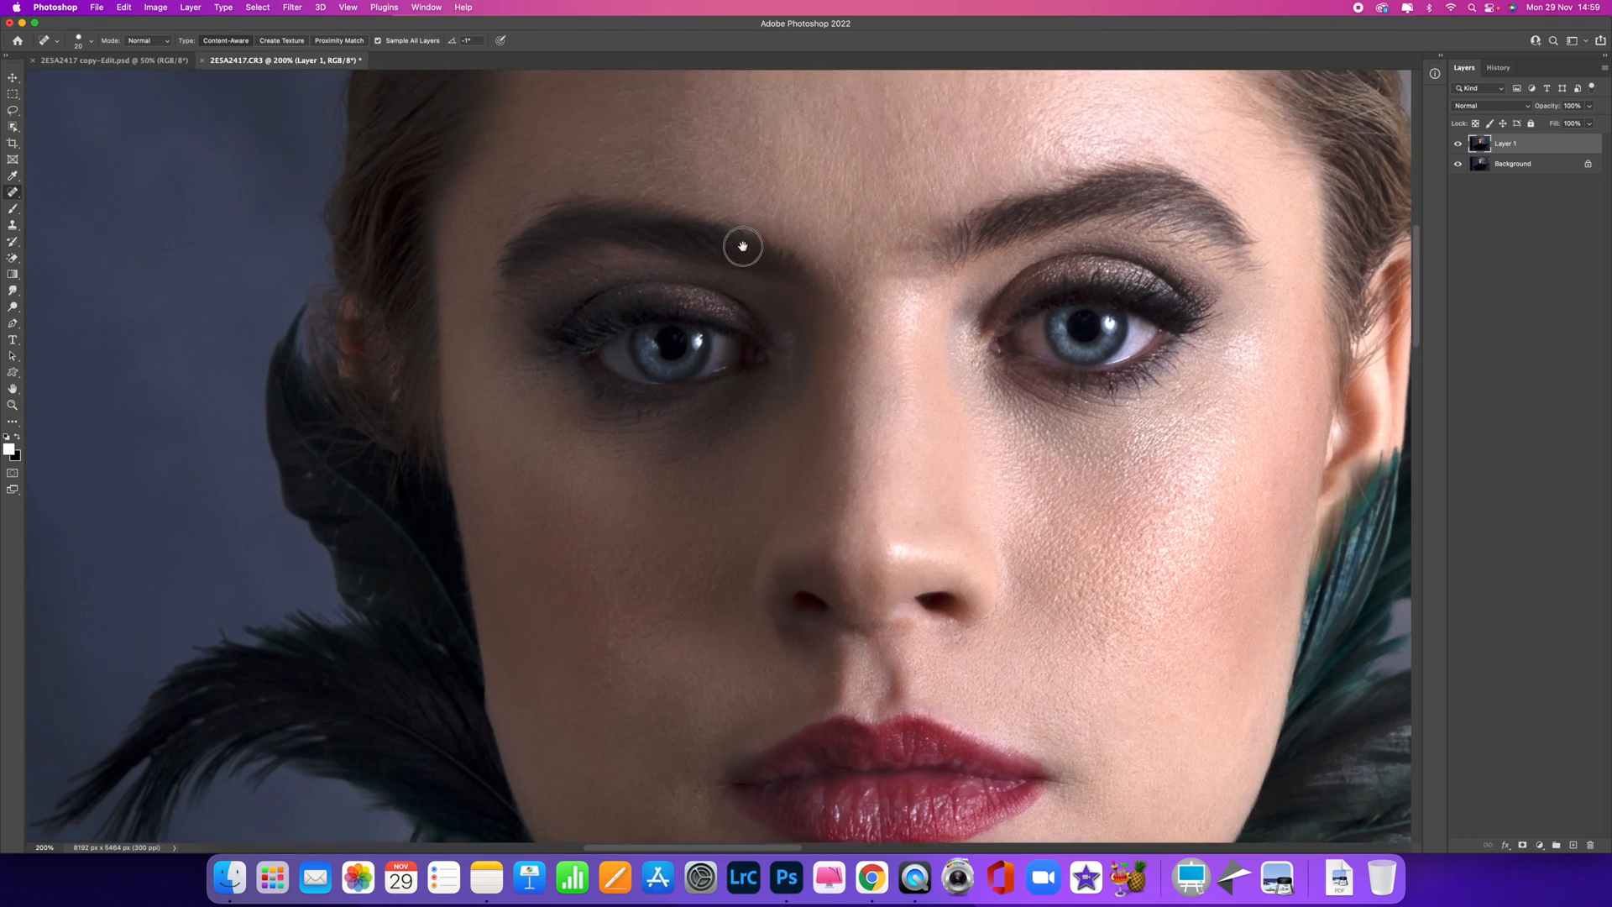
key(bracketright)
key(bracketright)
click(557, 581)
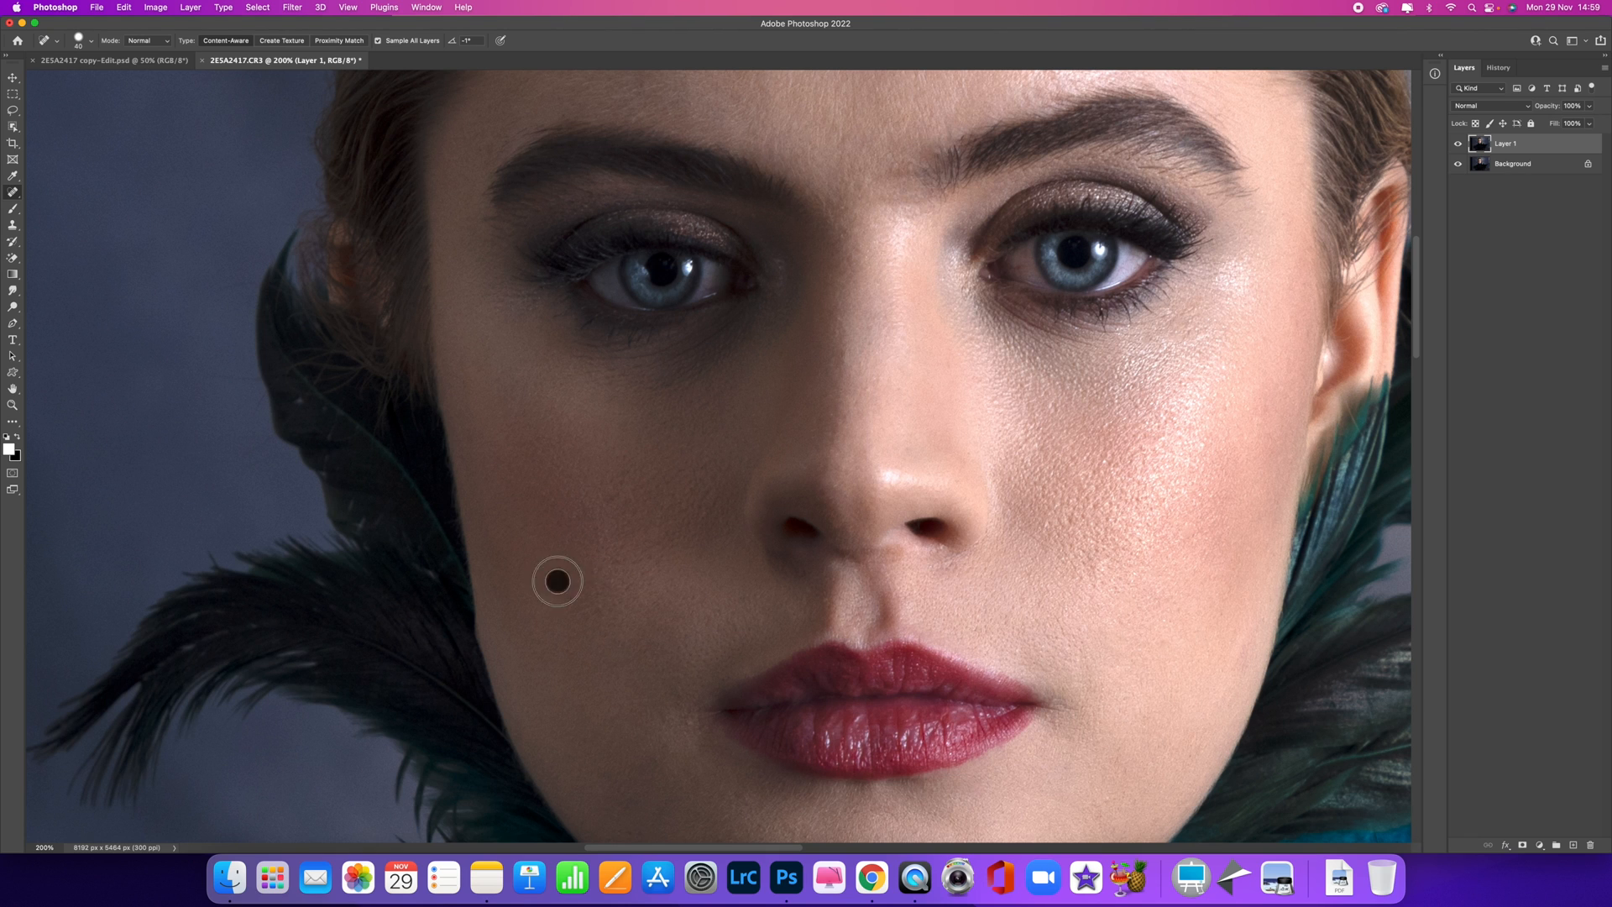
click(612, 498)
click(619, 475)
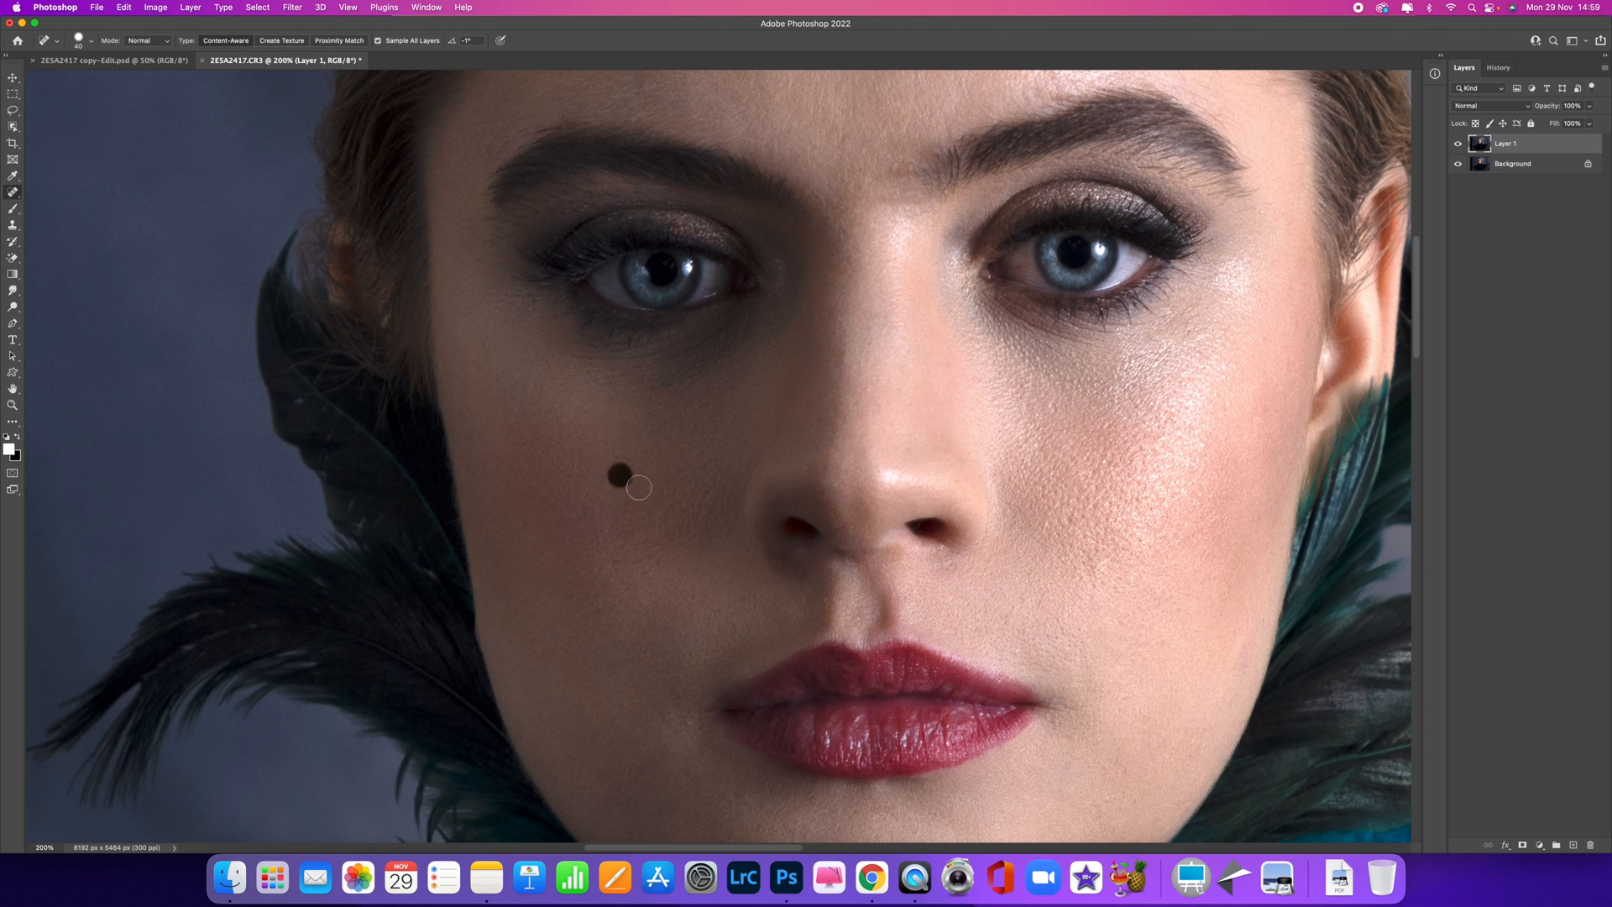
click(689, 722)
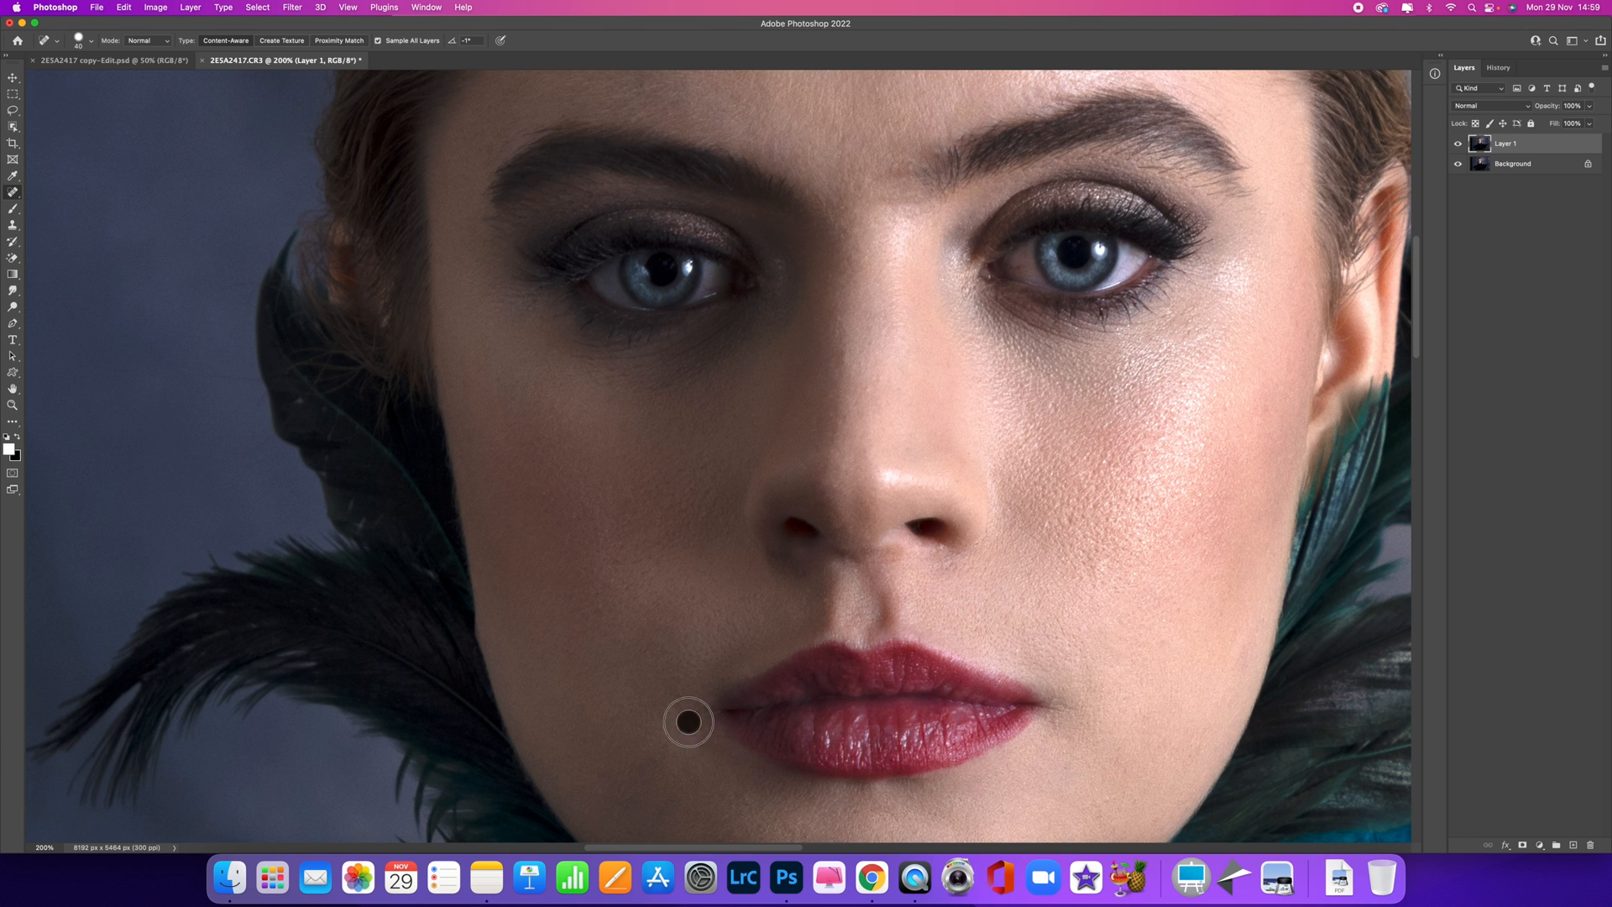
click(658, 714)
Heal the small spots on the lit side of the chin and jaw
drag(684, 777, 682, 530)
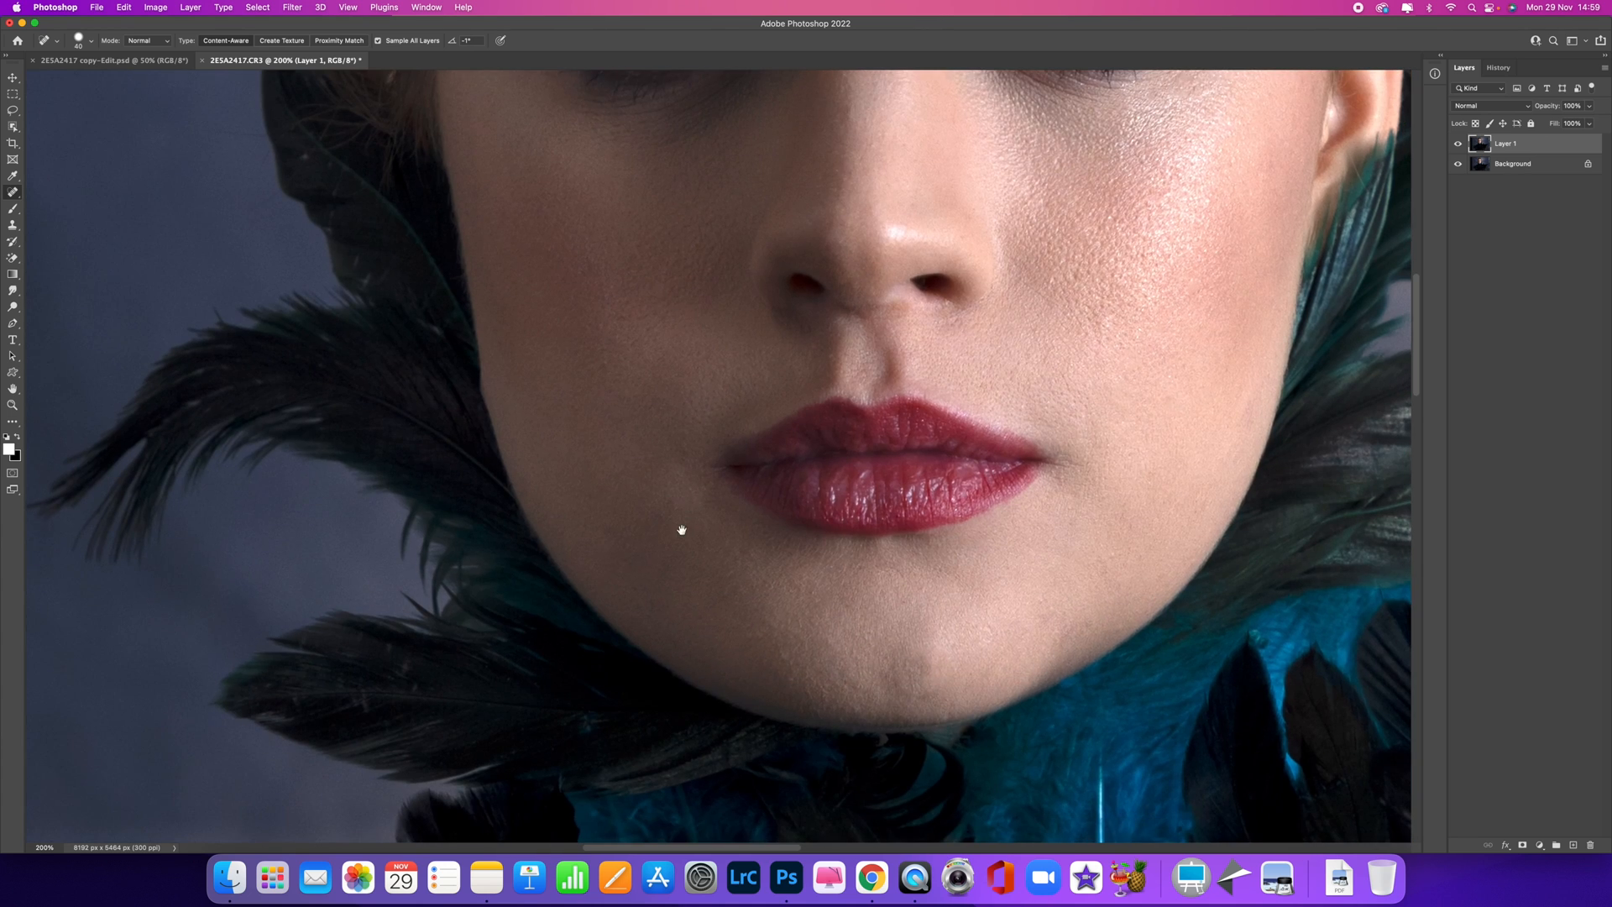
click(984, 631)
click(1112, 556)
click(1104, 572)
Try to heal the uneven patch at the base of the chin with a much larger brush, and undo it
key(bracketright)
key(bracketright)
key(bracketright)
click(914, 672)
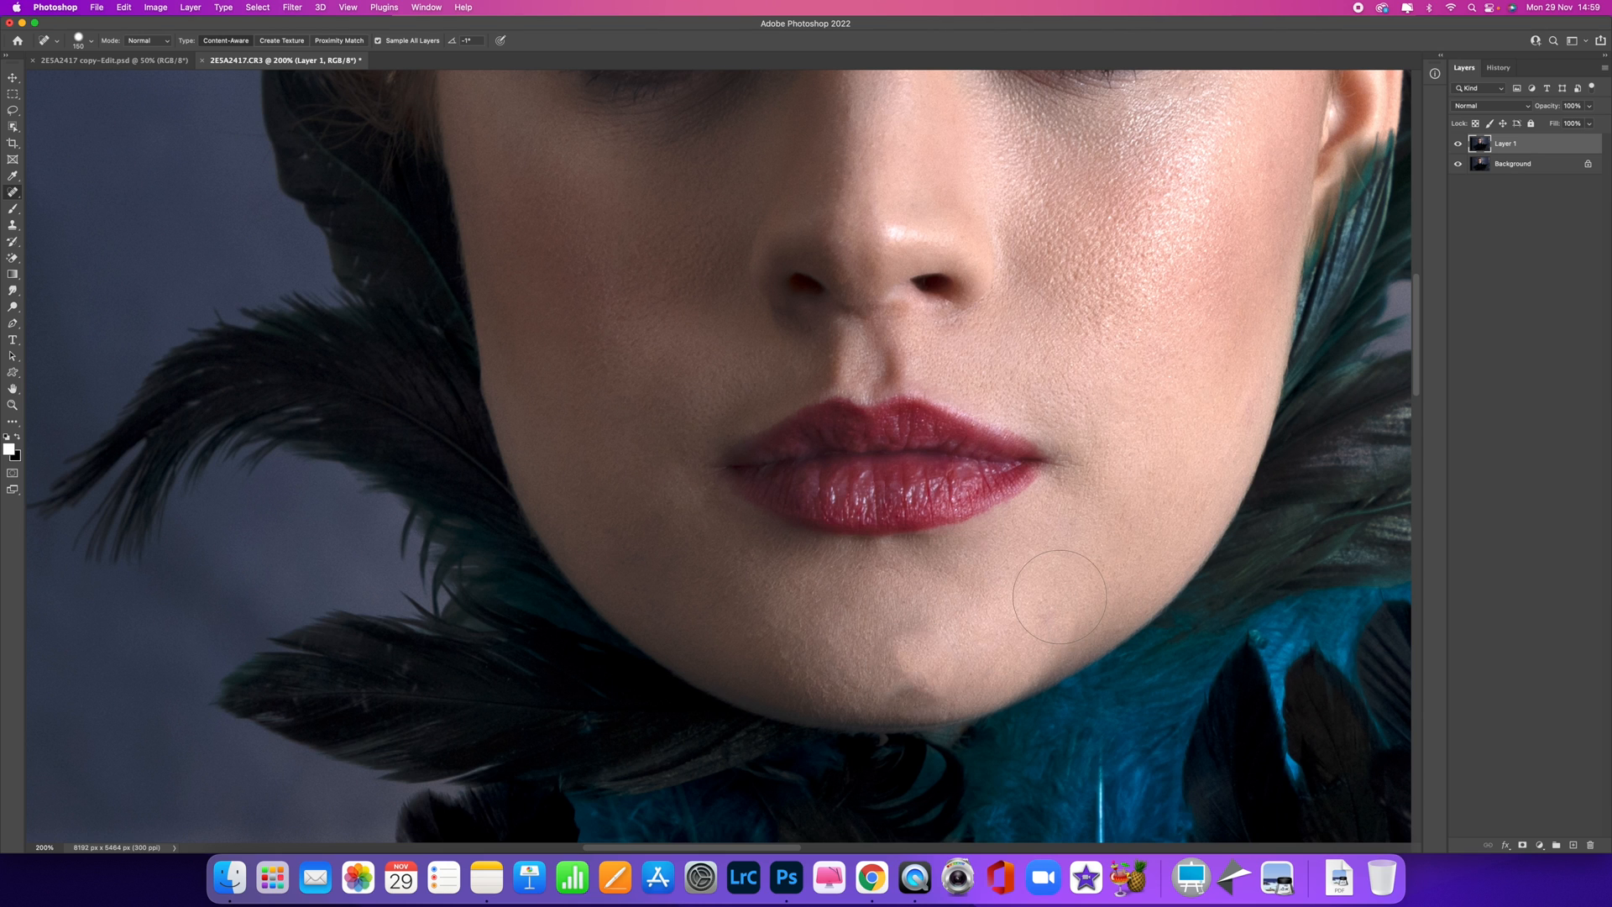
key(super+z)
Heal the small spots around the lips and on the lit cheek, reducing the brush size to suit each spot
key(bracketleft)
key(bracketleft)
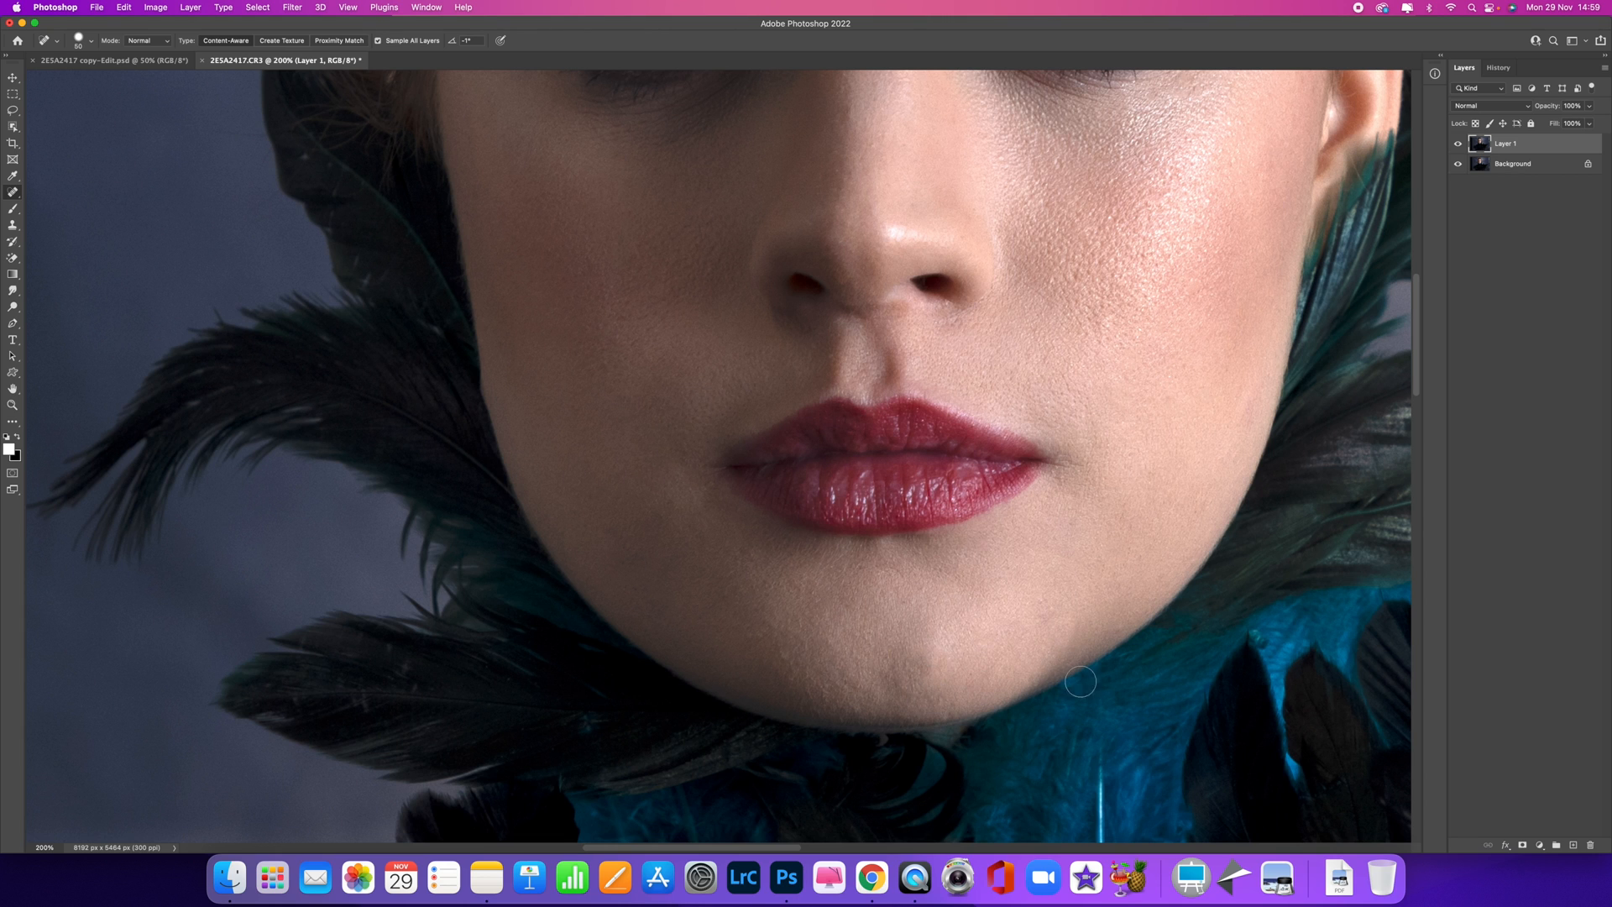
key(bracketleft)
click(1023, 406)
key(bracketleft)
click(818, 393)
click(683, 448)
click(762, 523)
click(1077, 275)
Compare the retouched face with the original by toggling the visibility of Layer 1
key(super+minus)
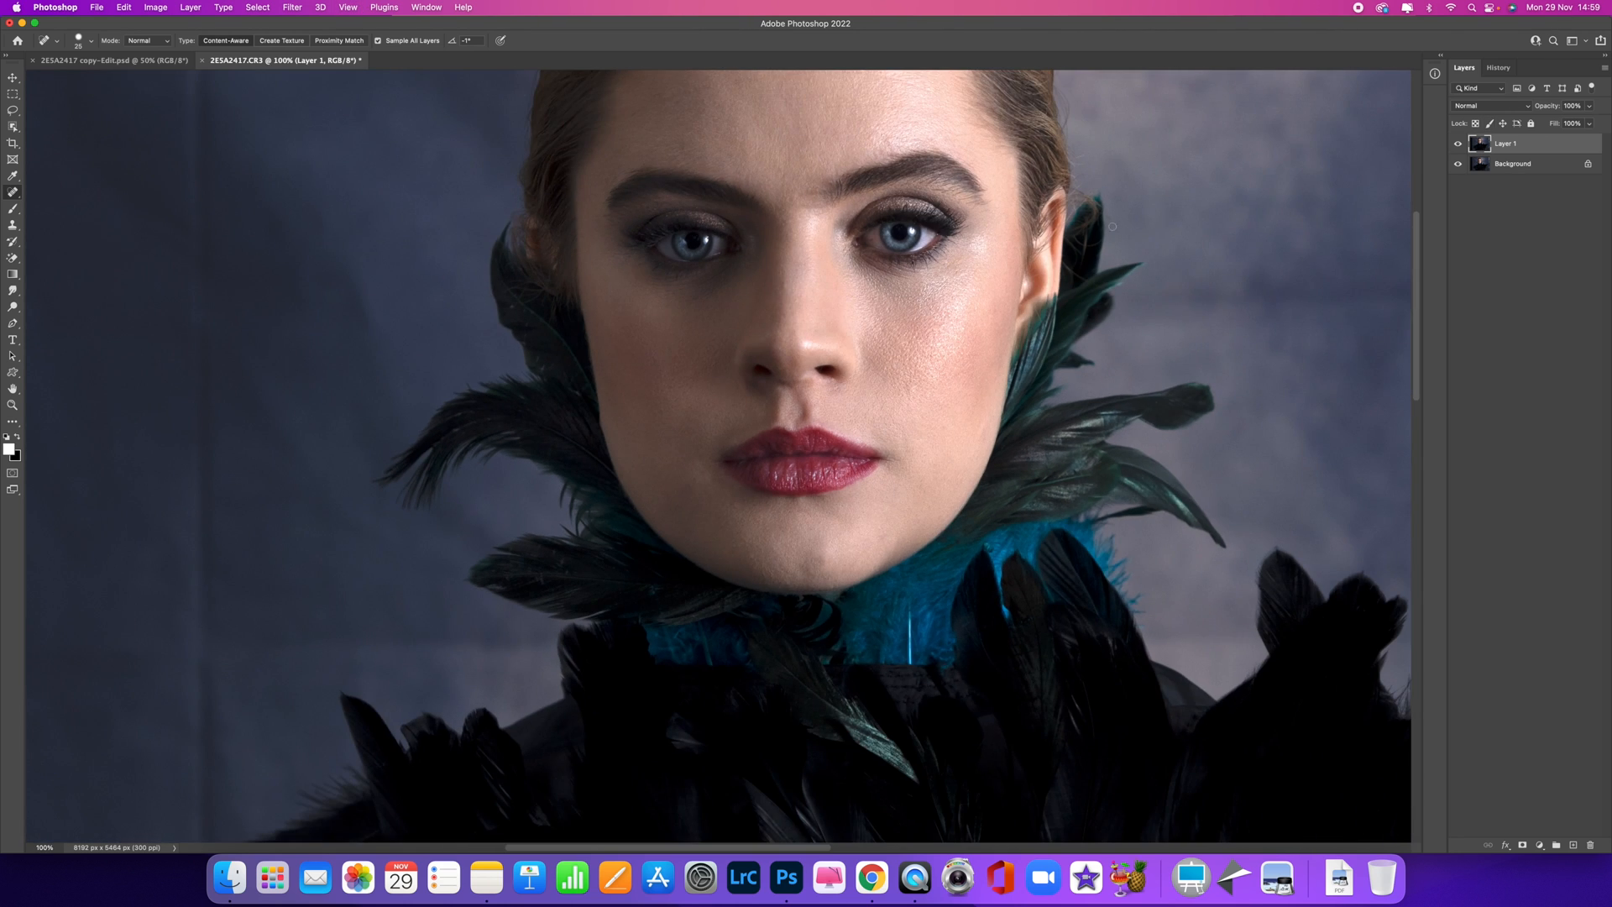
drag(1013, 187, 960, 290)
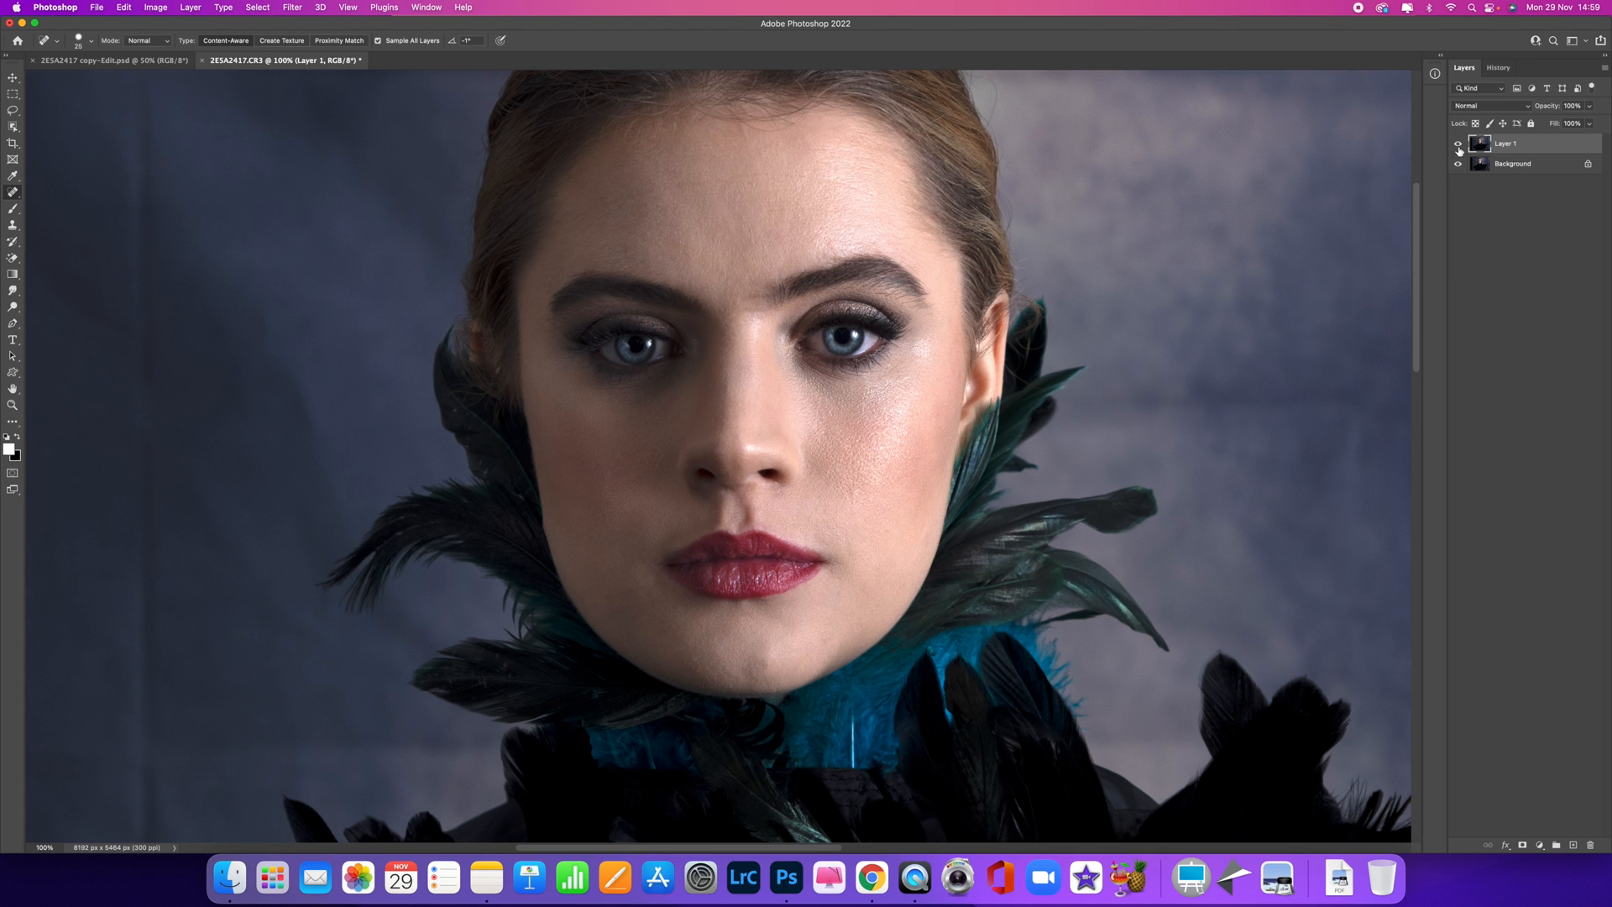
click(1458, 145)
click(1458, 146)
click(1458, 145)
click(1458, 146)
click(1458, 146)
click(1458, 146)
Heal the remaining spots on the lit side of the forehead, comparing Layer 1 with the original between touch-ups
click(822, 175)
click(829, 245)
click(1458, 146)
click(1458, 147)
click(821, 253)
click(1458, 146)
click(1458, 146)
Remove the fine stray hairs along the upper forehead with a smaller healing brush
key(bracketleft)
key(bracketleft)
drag(790, 125, 735, 125)
Open the Imagenomic Portraiture 3 filter for Layer 1 and enlarge its window
click(384, 7)
mouse_move(296, 4)
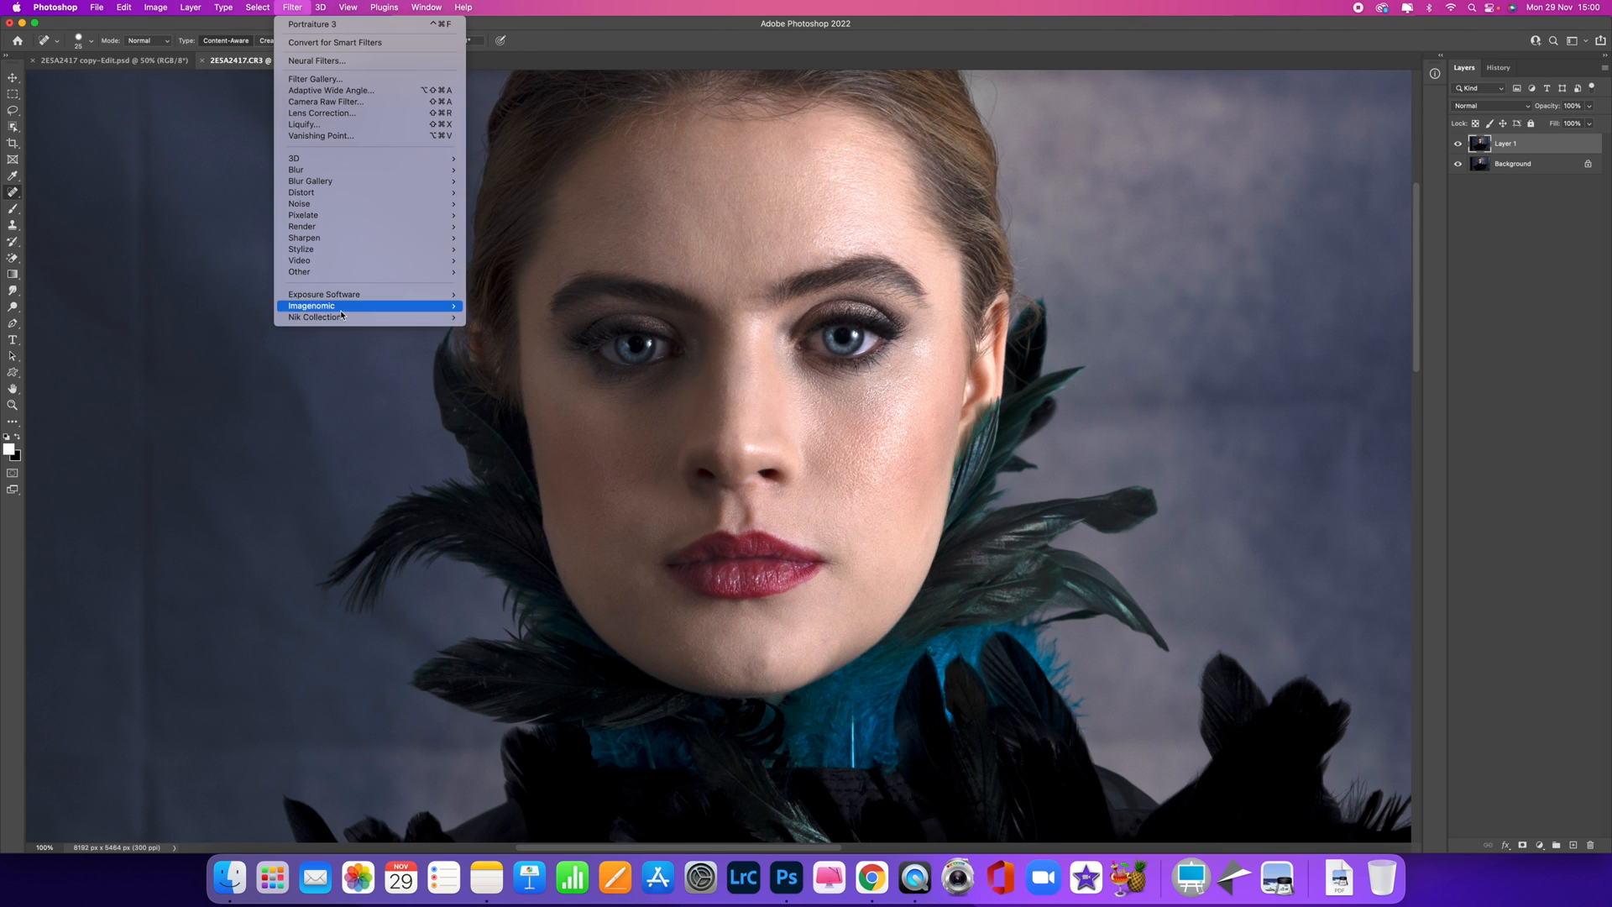
mouse_move(341, 312)
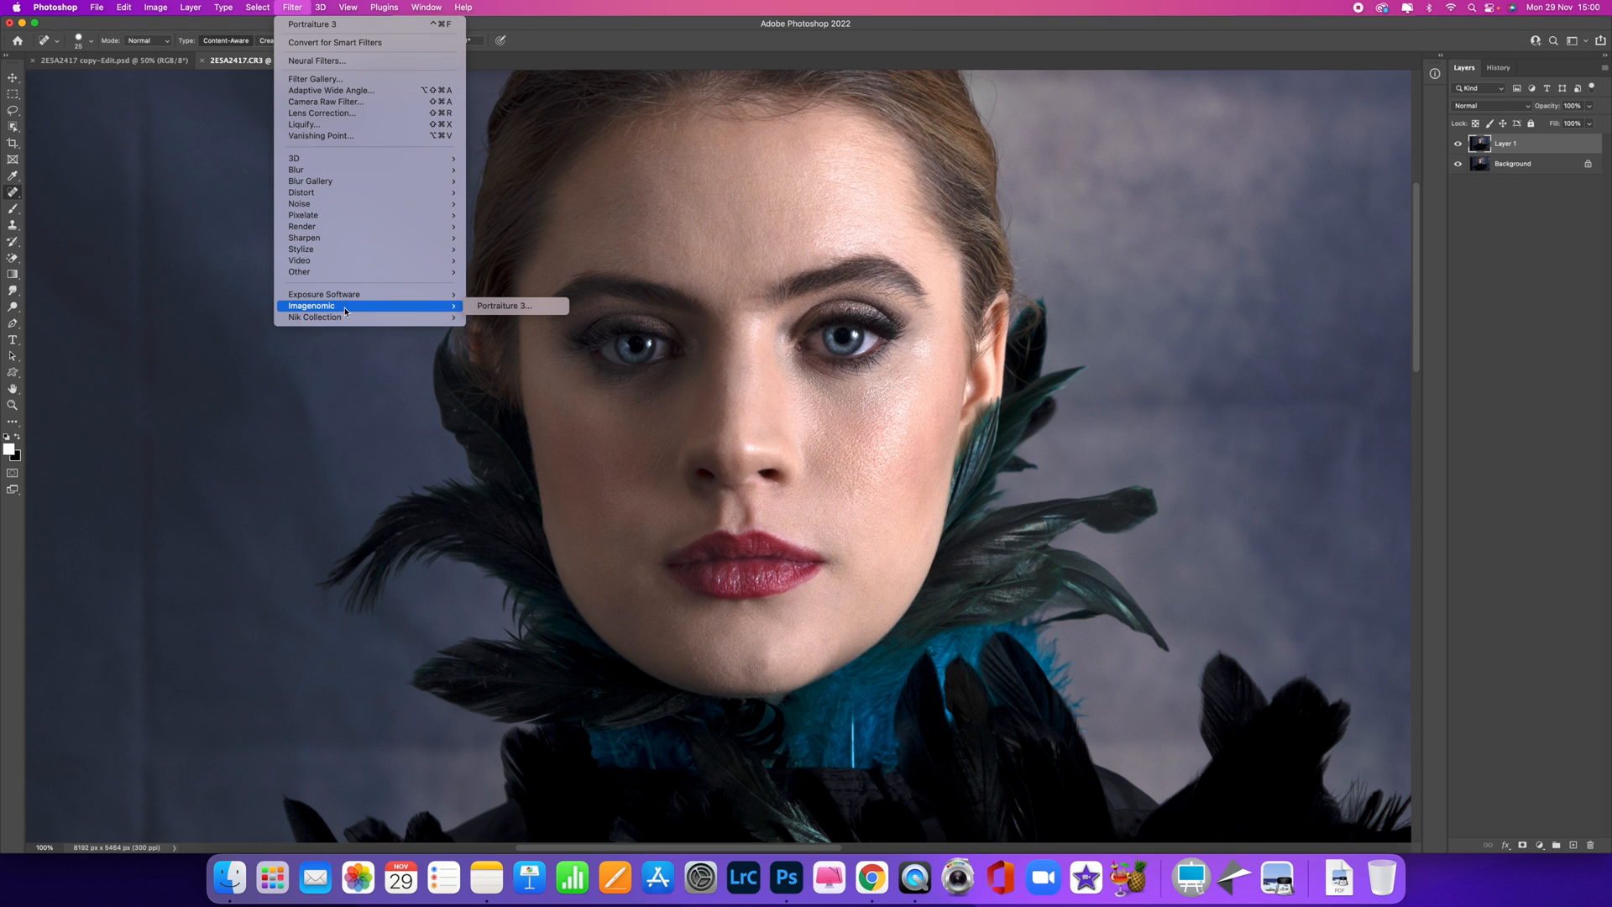
click(521, 308)
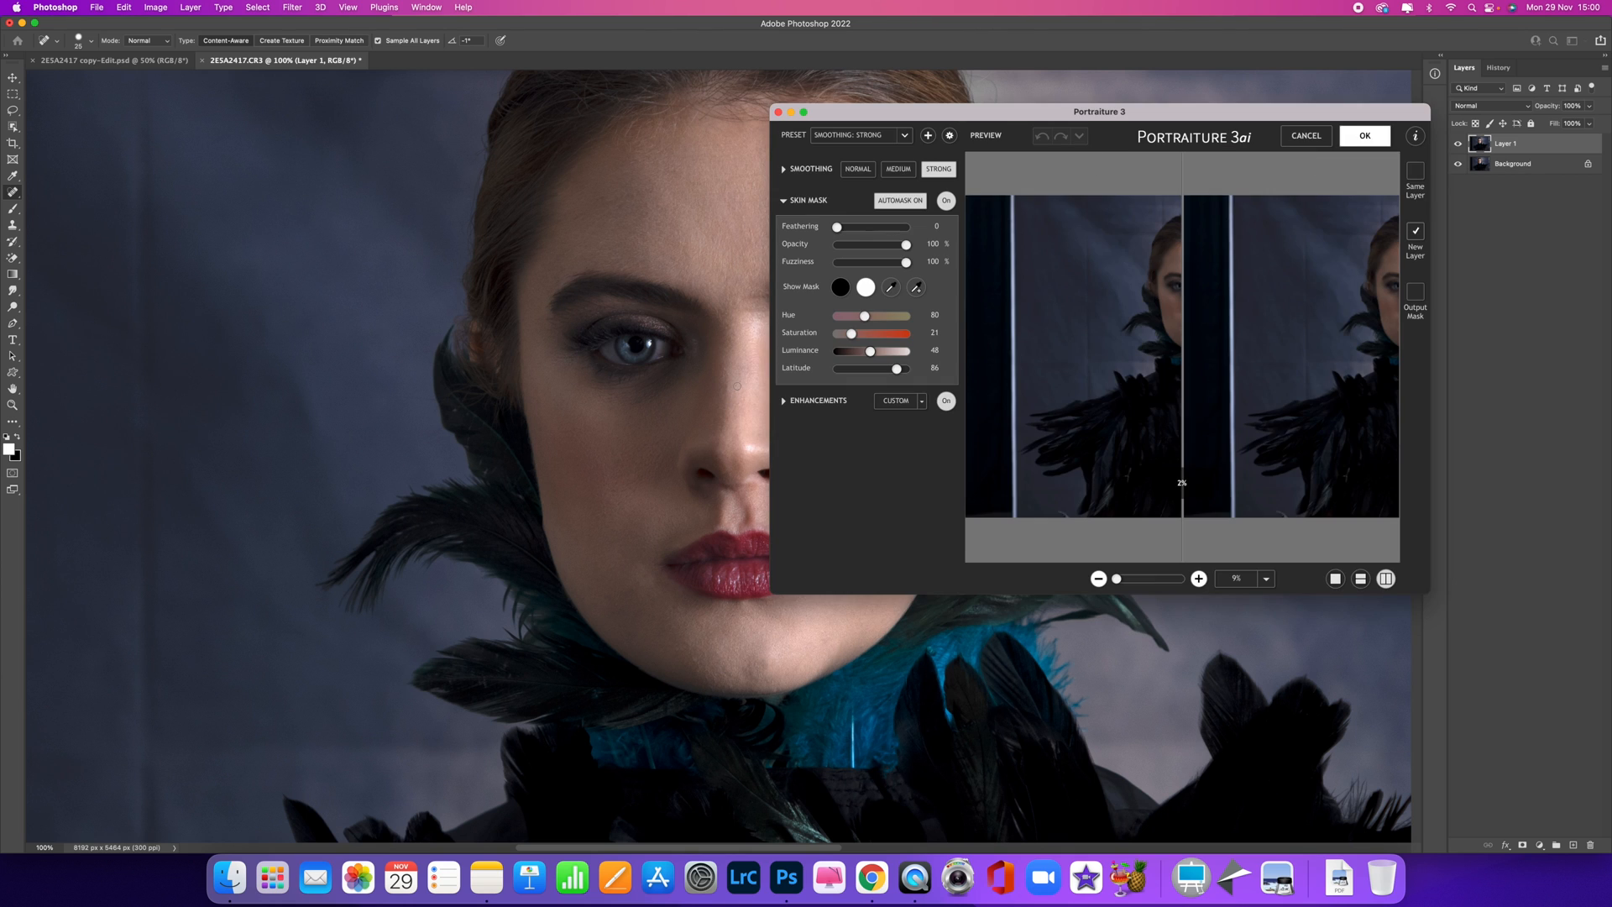
mouse_move(1220, 110)
mouse_down()
mouse_move(1079, 114)
mouse_move(1219, 112)
mouse_up()
drag(1396, 592, 1593, 714)
drag(1121, 115, 1112, 83)
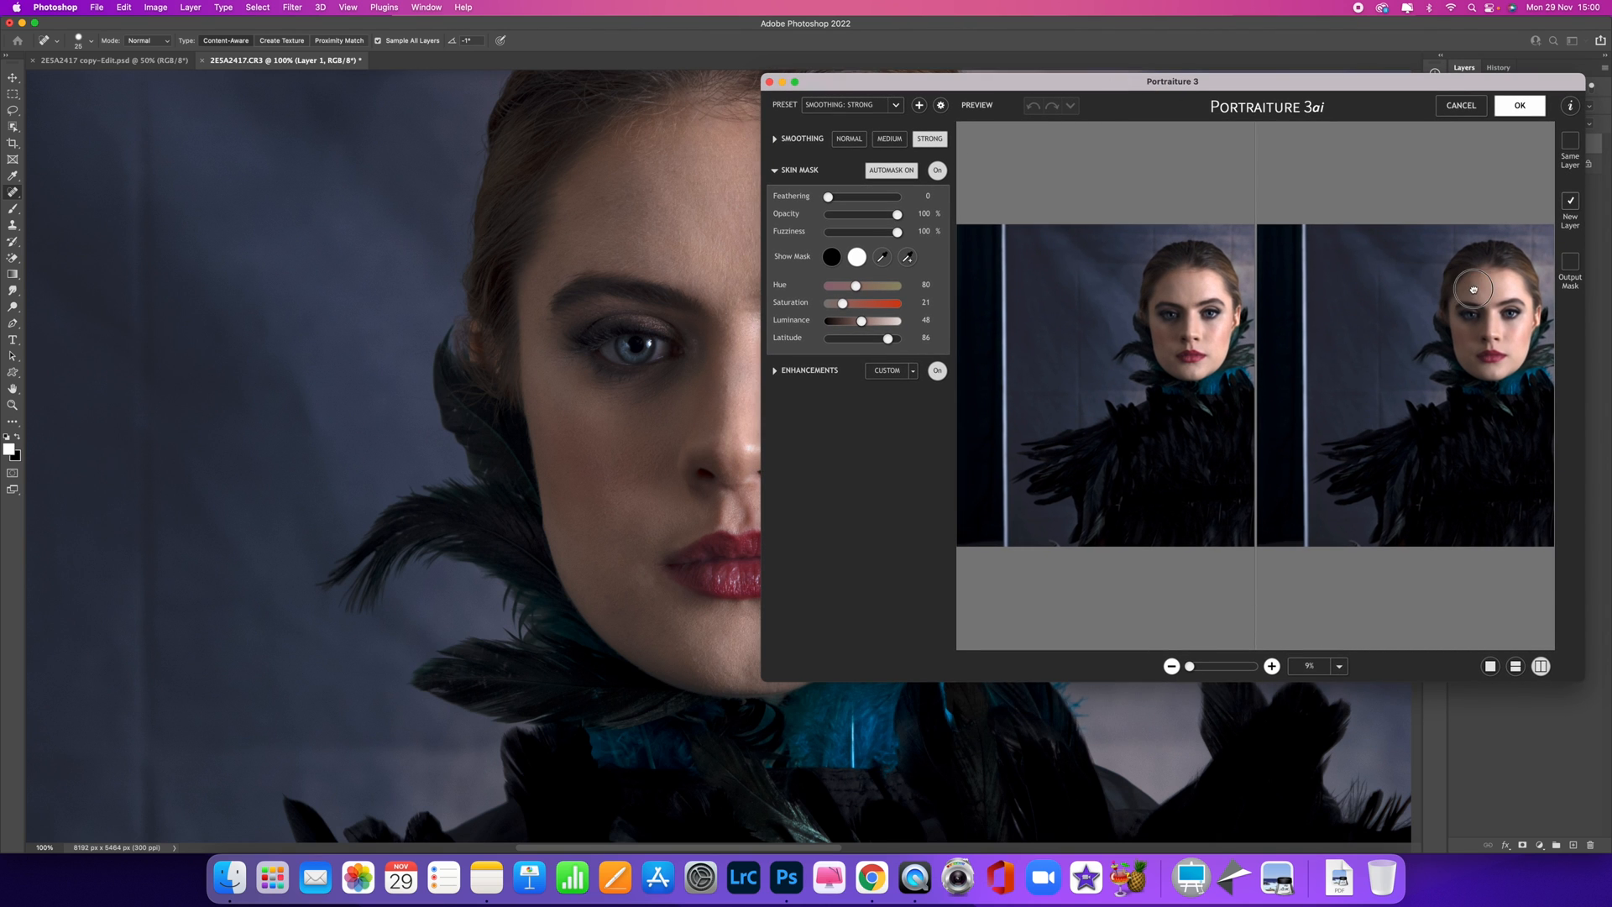
Magnify the before-and-after preview to 50% and centre it on the face
drag(1476, 277, 1388, 274)
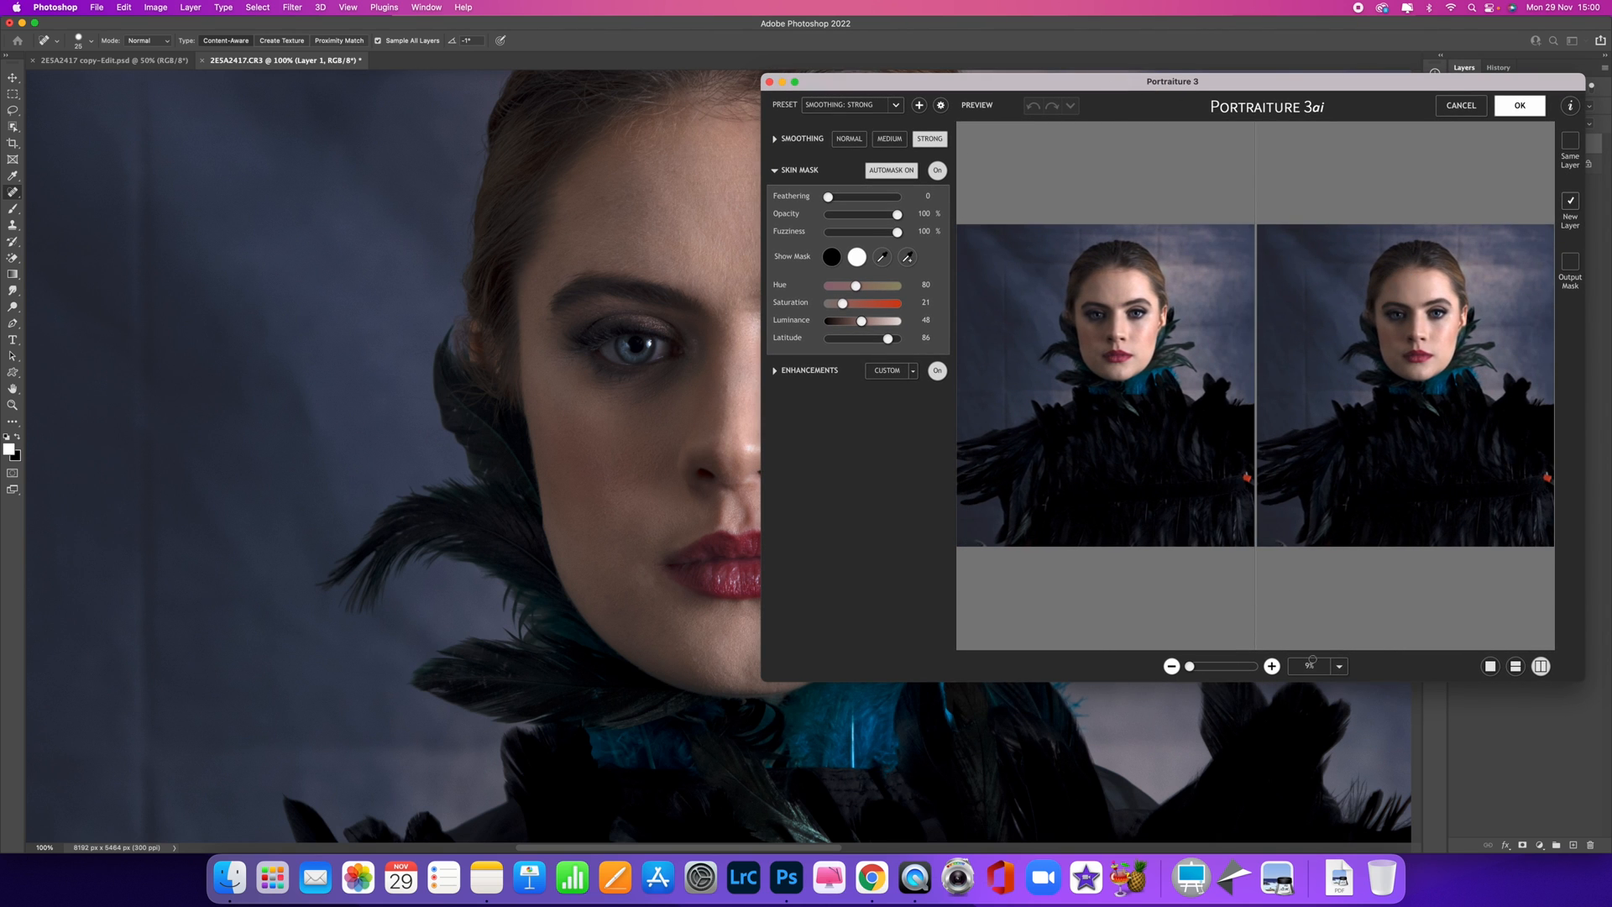
click(1272, 666)
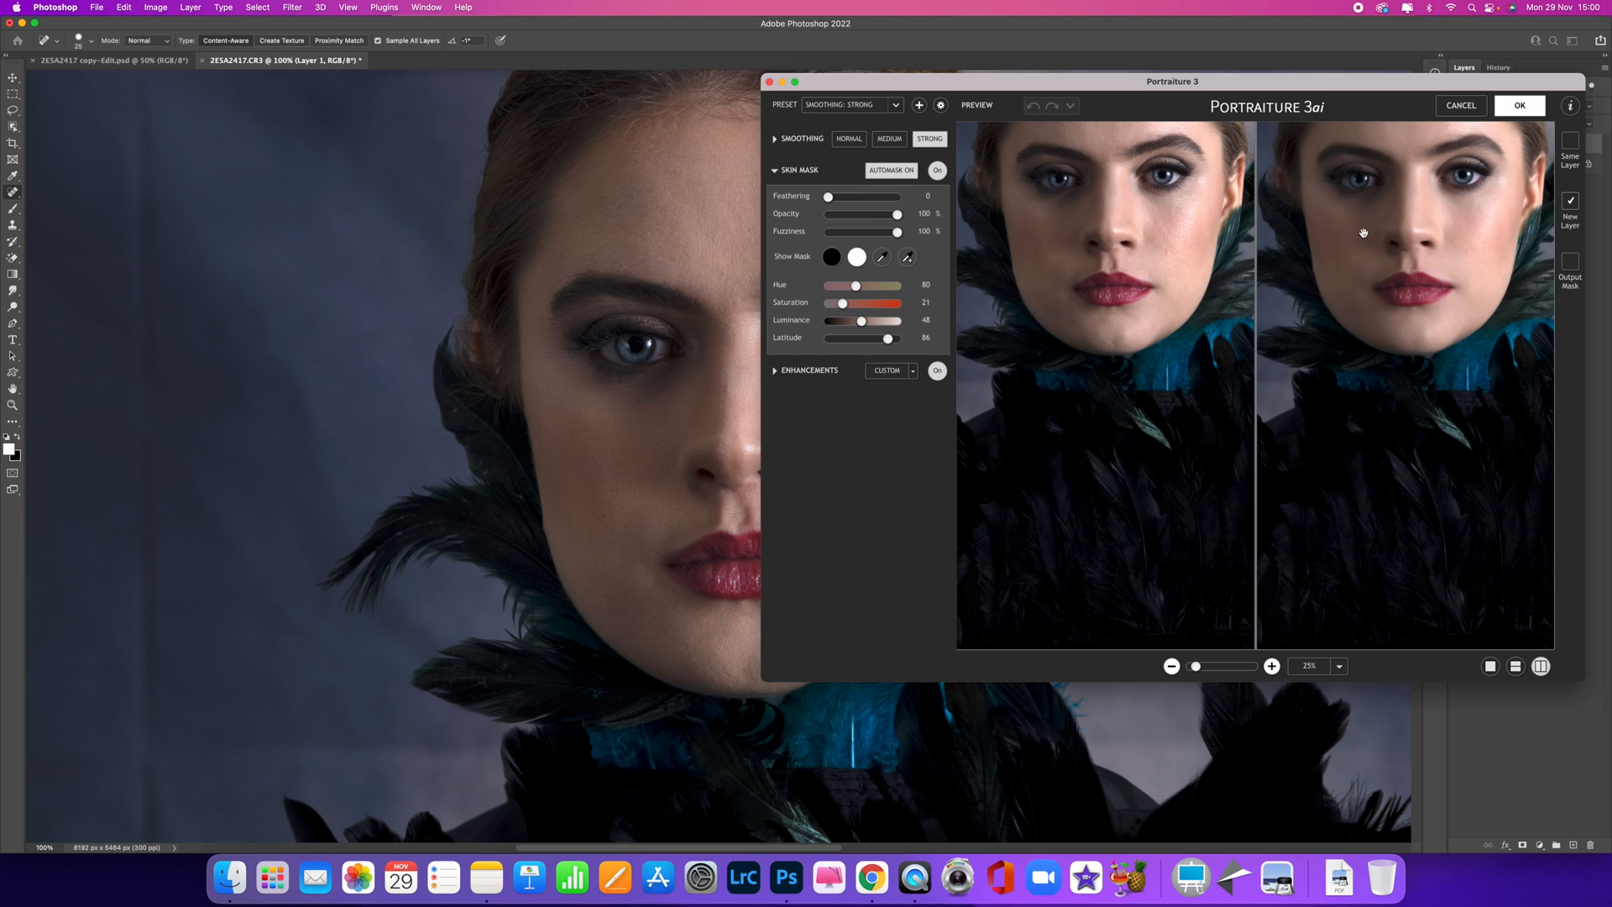
drag(1373, 218, 1346, 300)
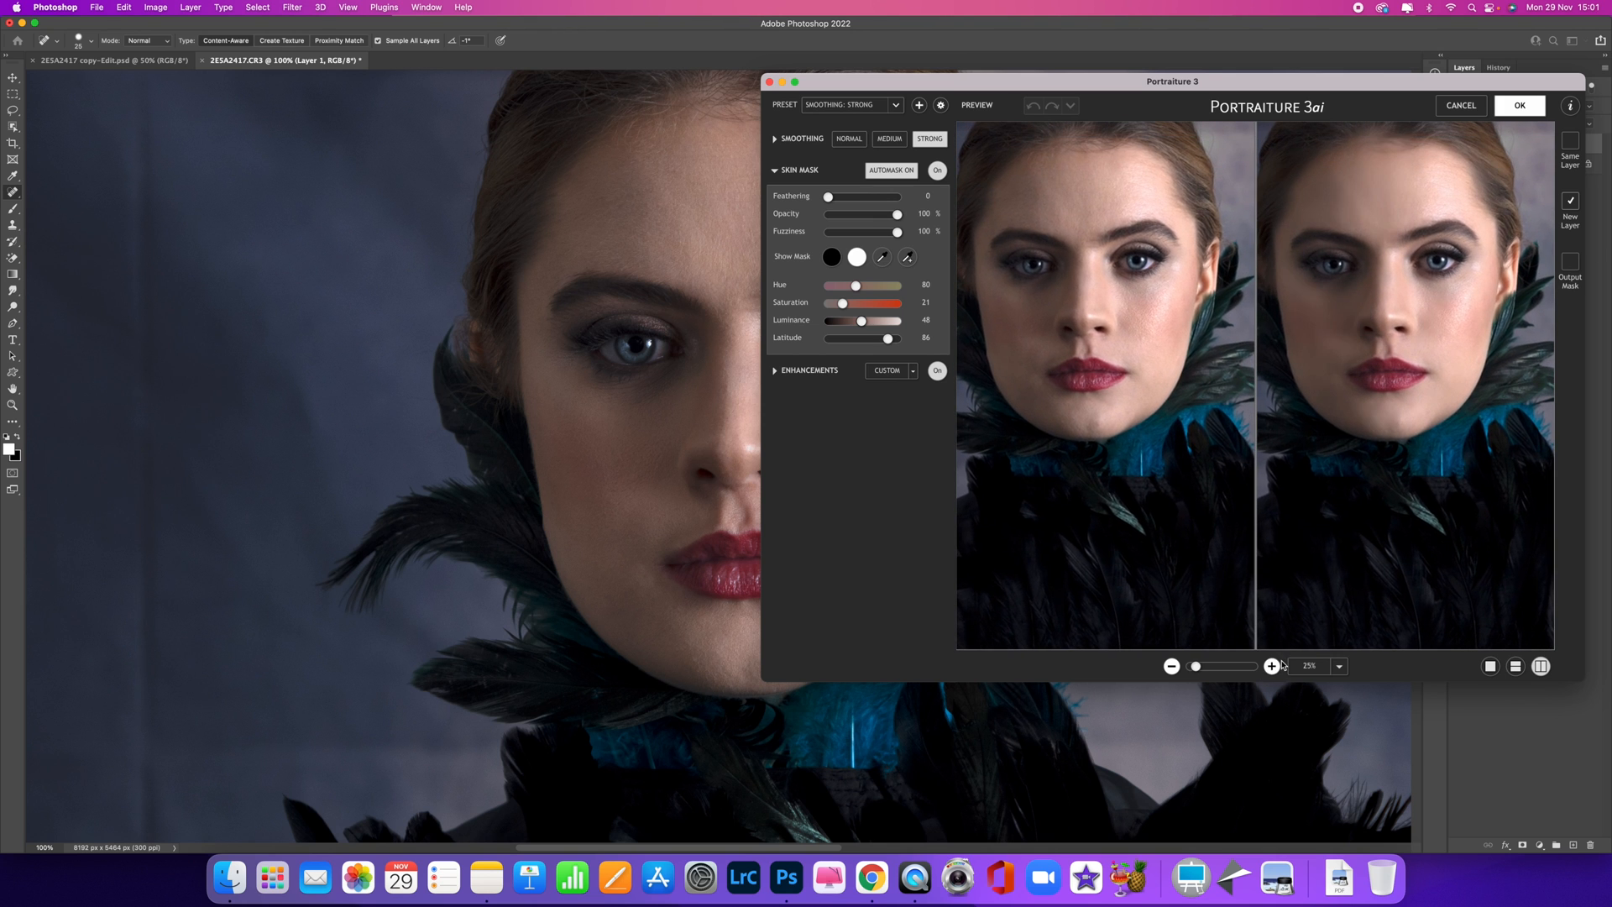
click(1271, 665)
drag(1339, 290, 1344, 483)
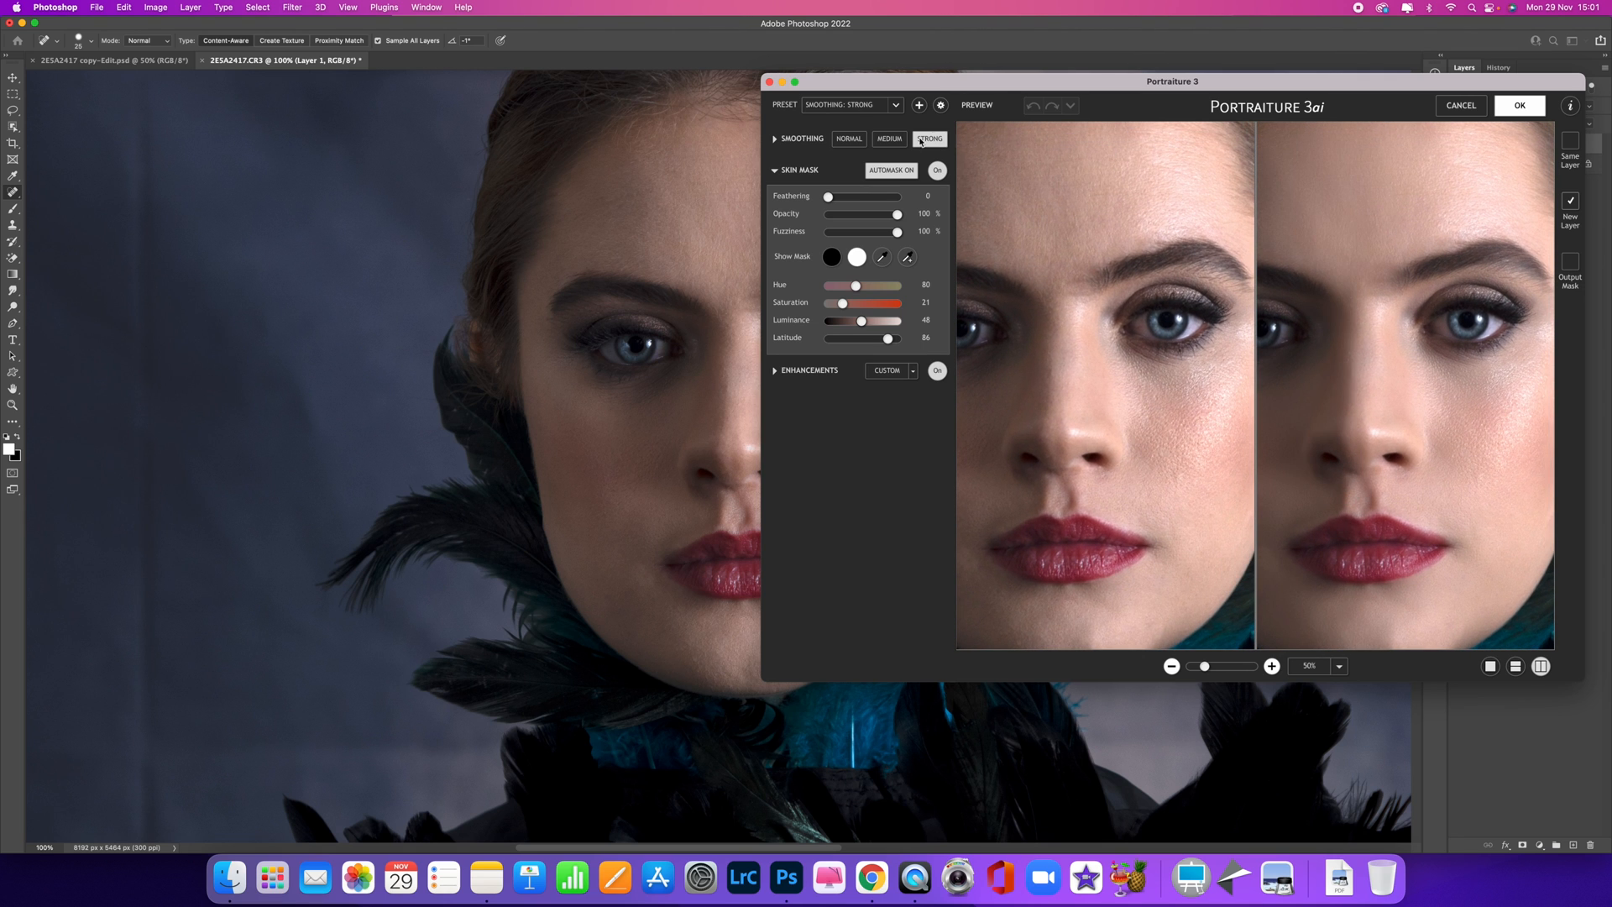
Try the Default and Smoothing: Medium presets on the face, and return the smoothing to Strong
click(896, 105)
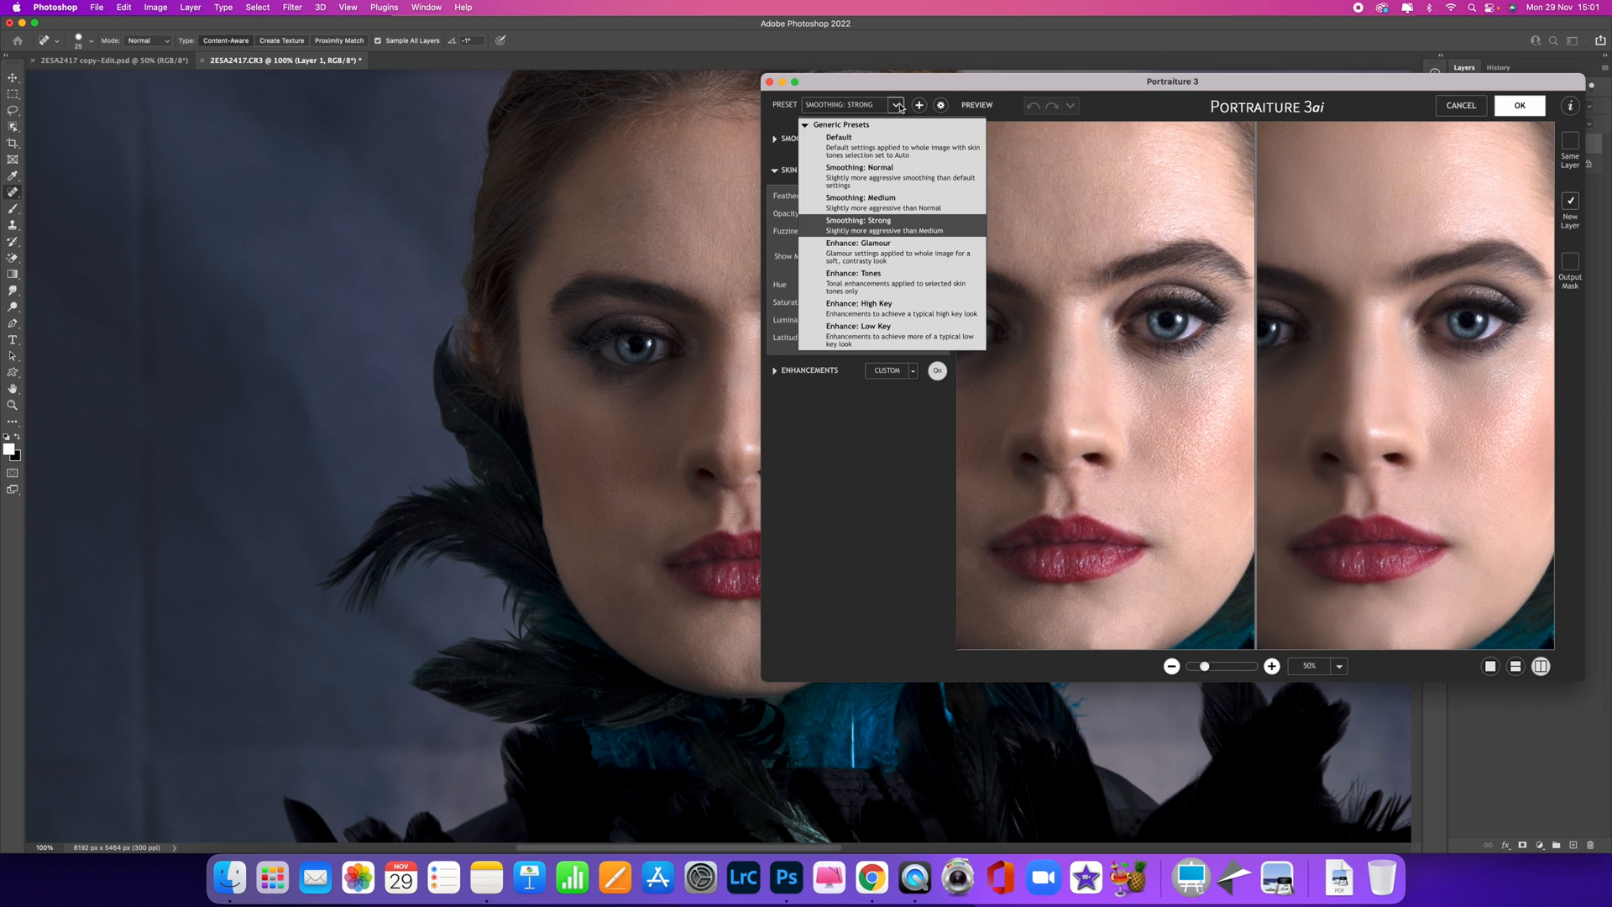
click(895, 147)
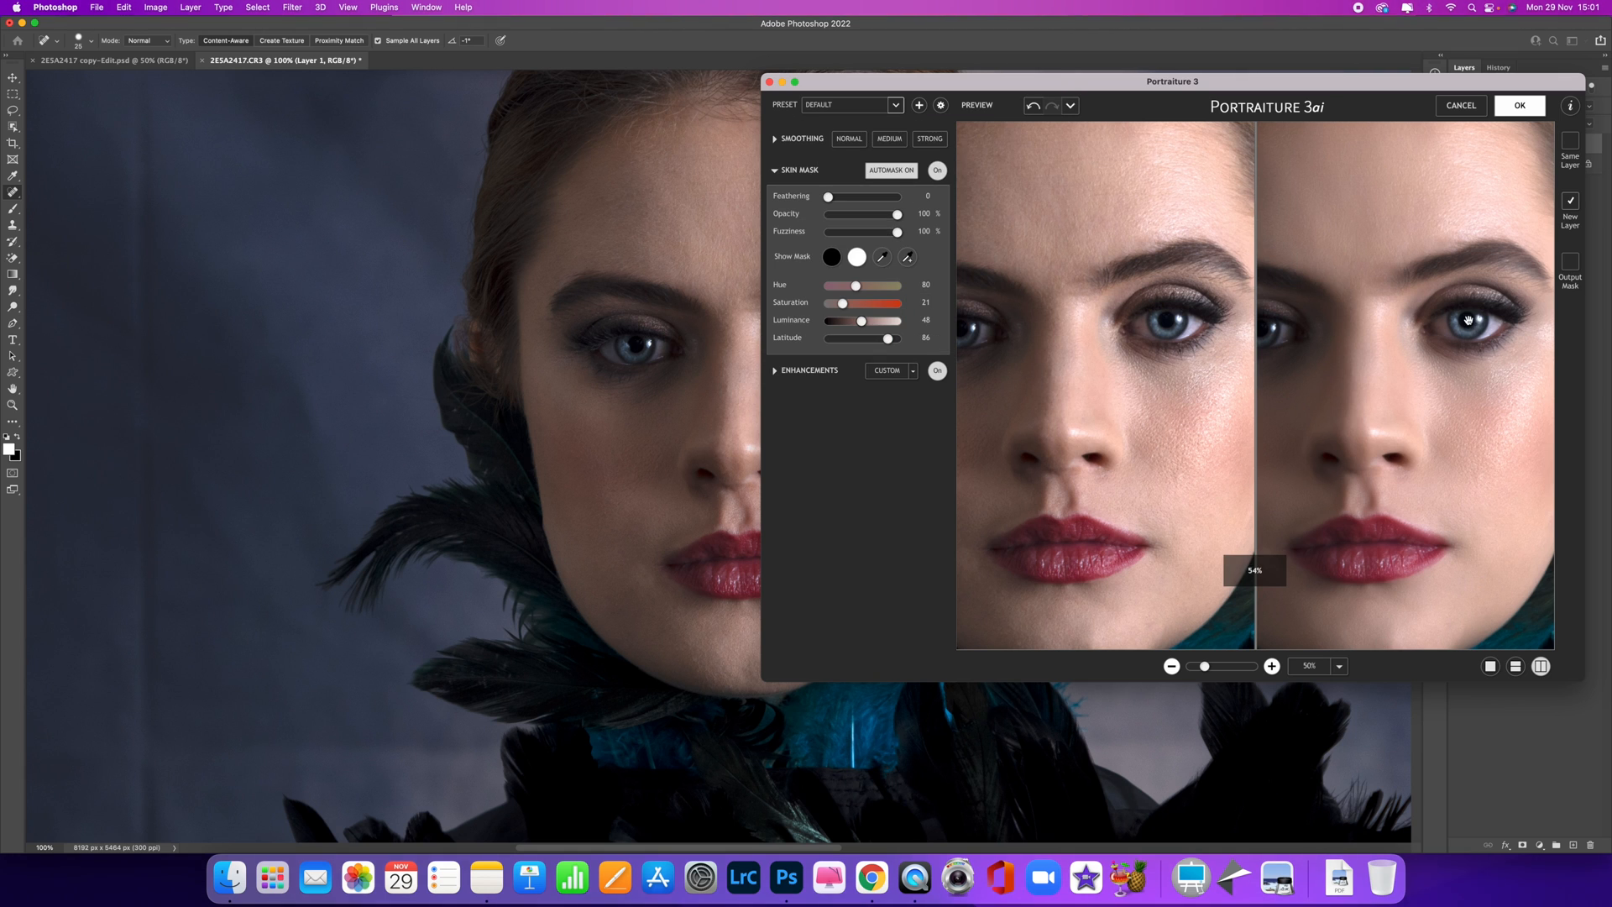
drag(1441, 354, 1461, 393)
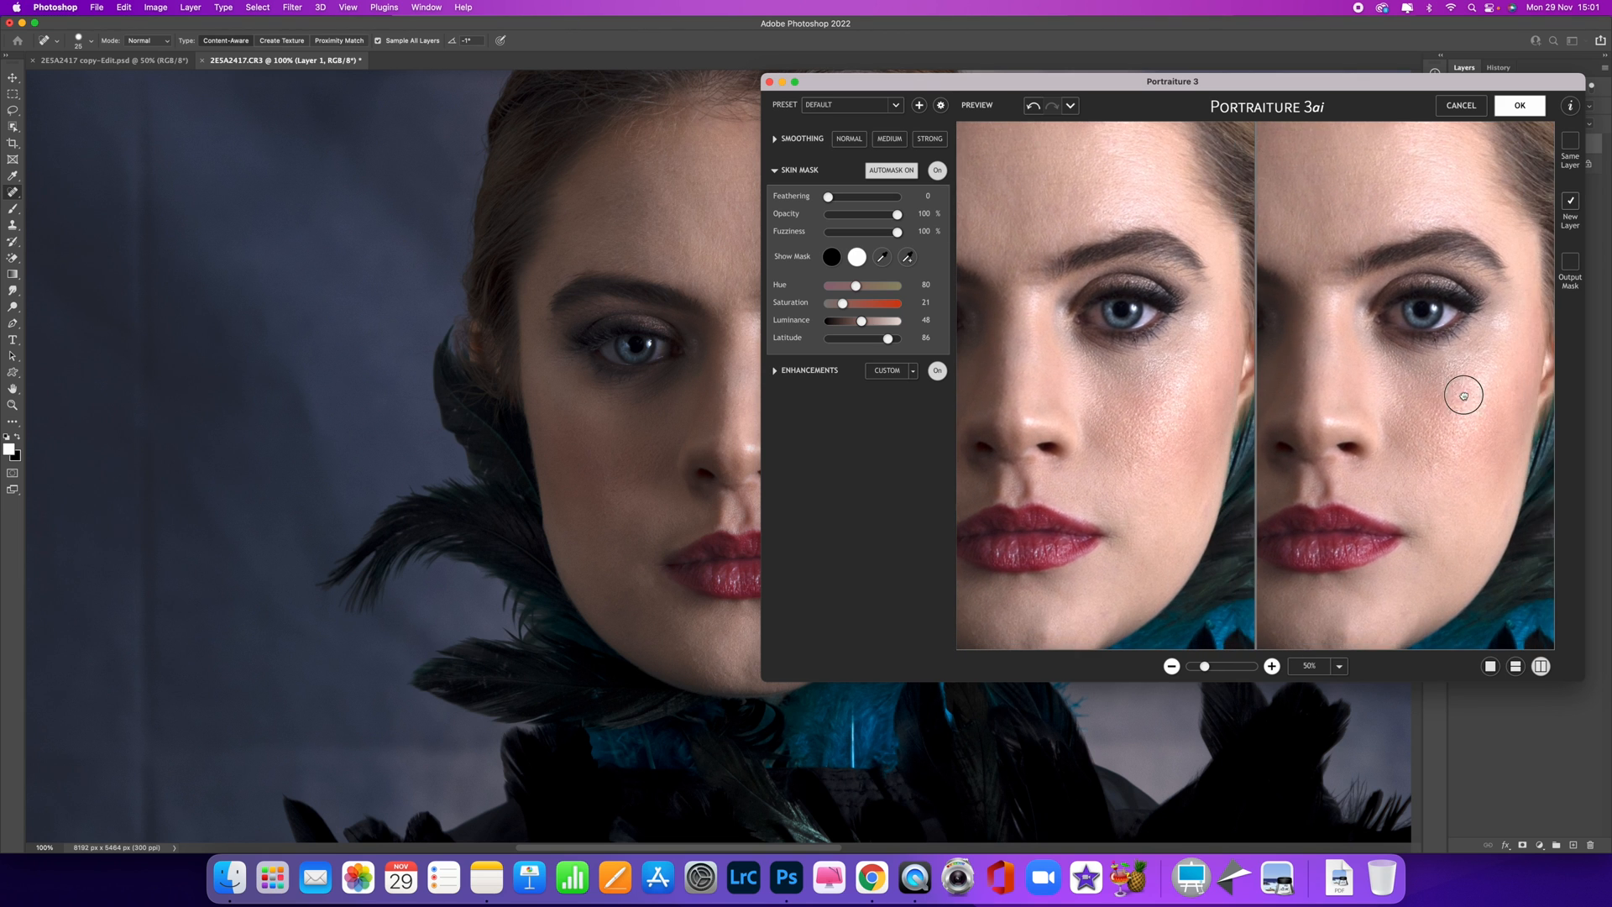
click(895, 105)
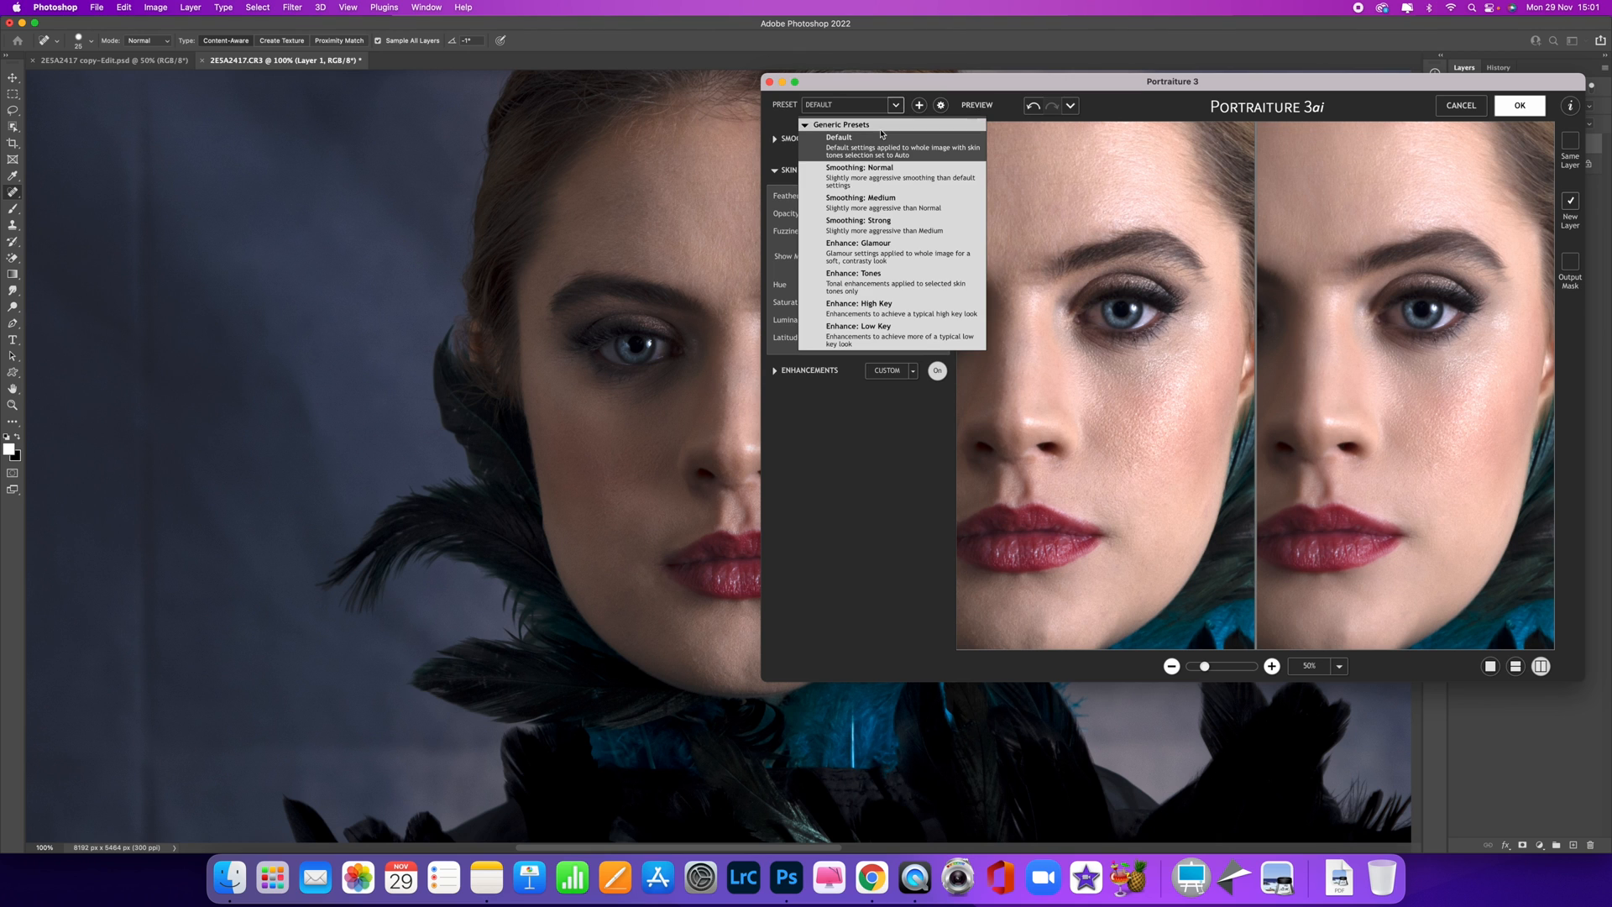
click(902, 202)
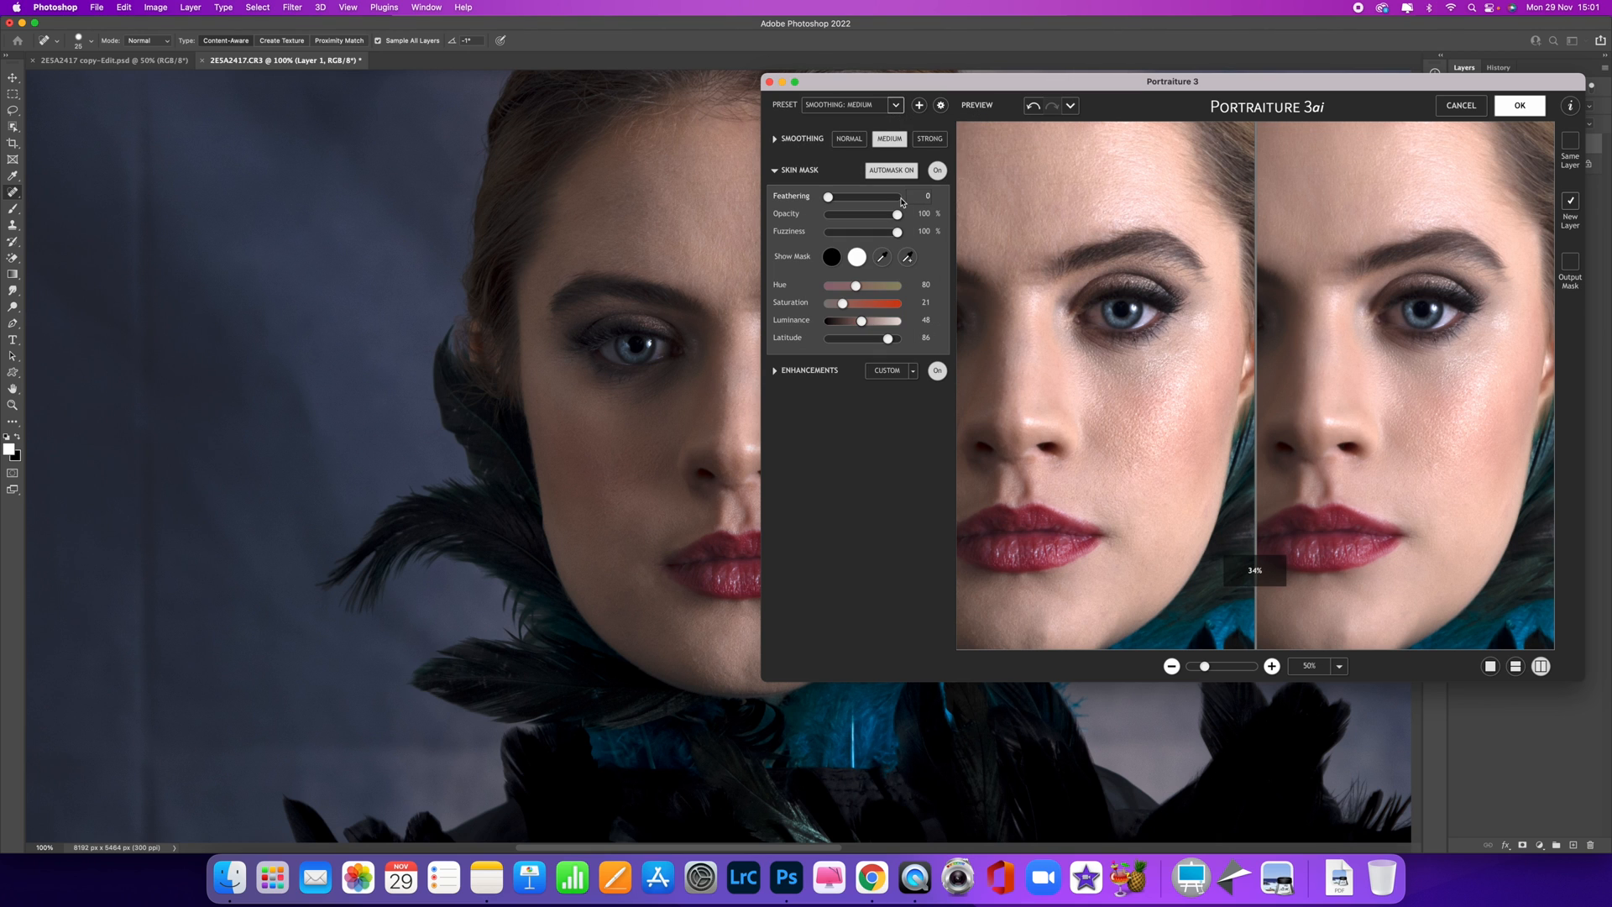
drag(1322, 277, 1298, 240)
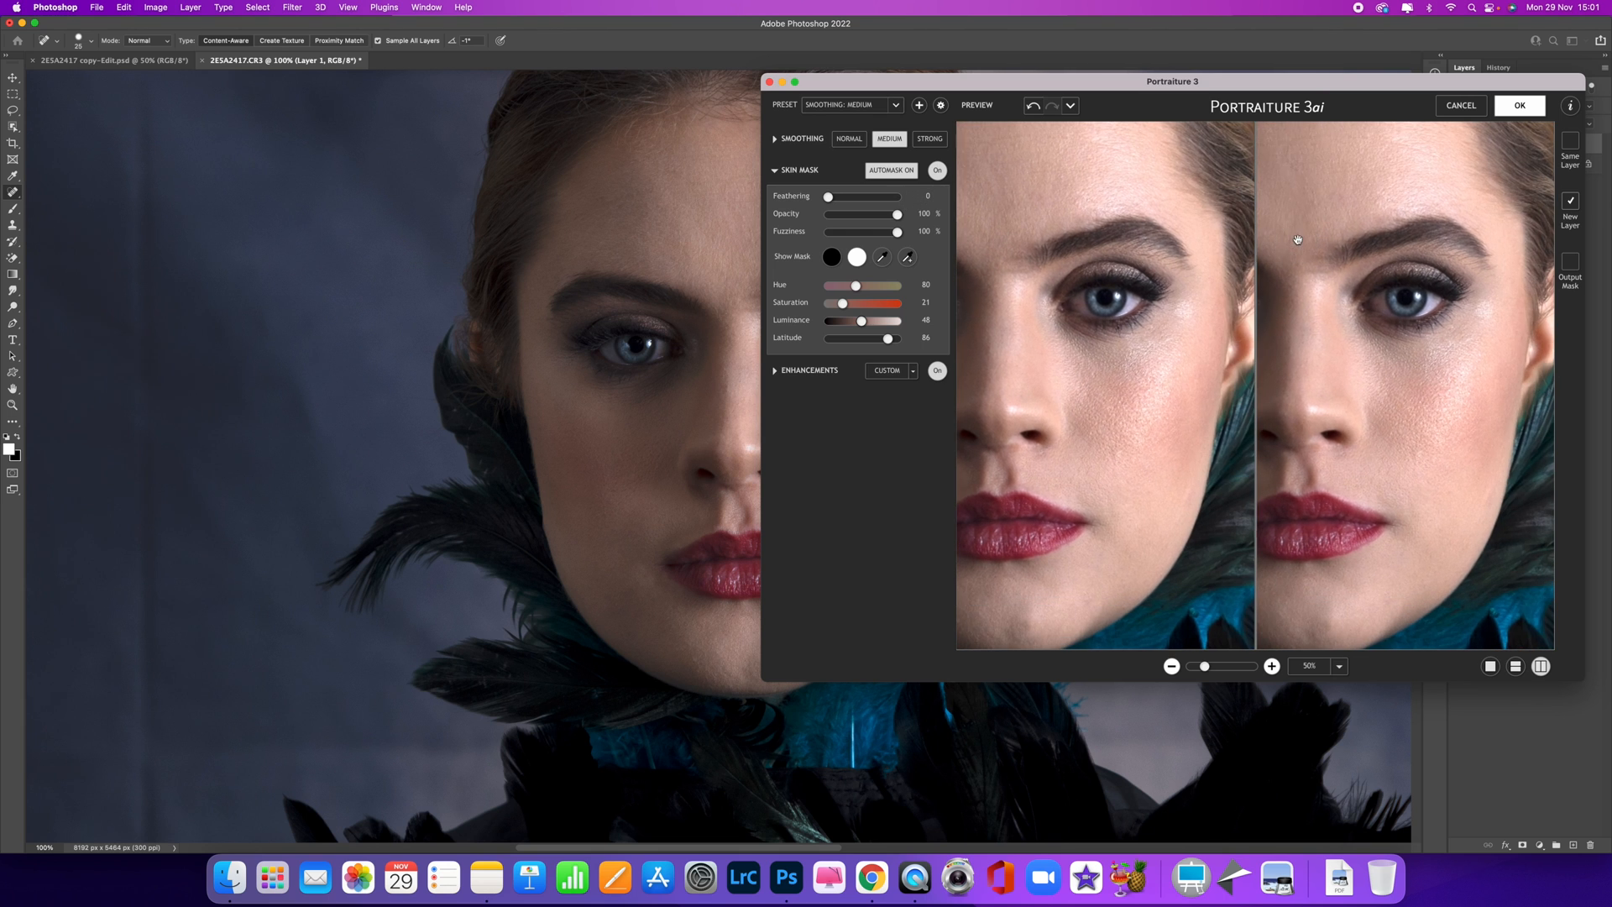
click(930, 139)
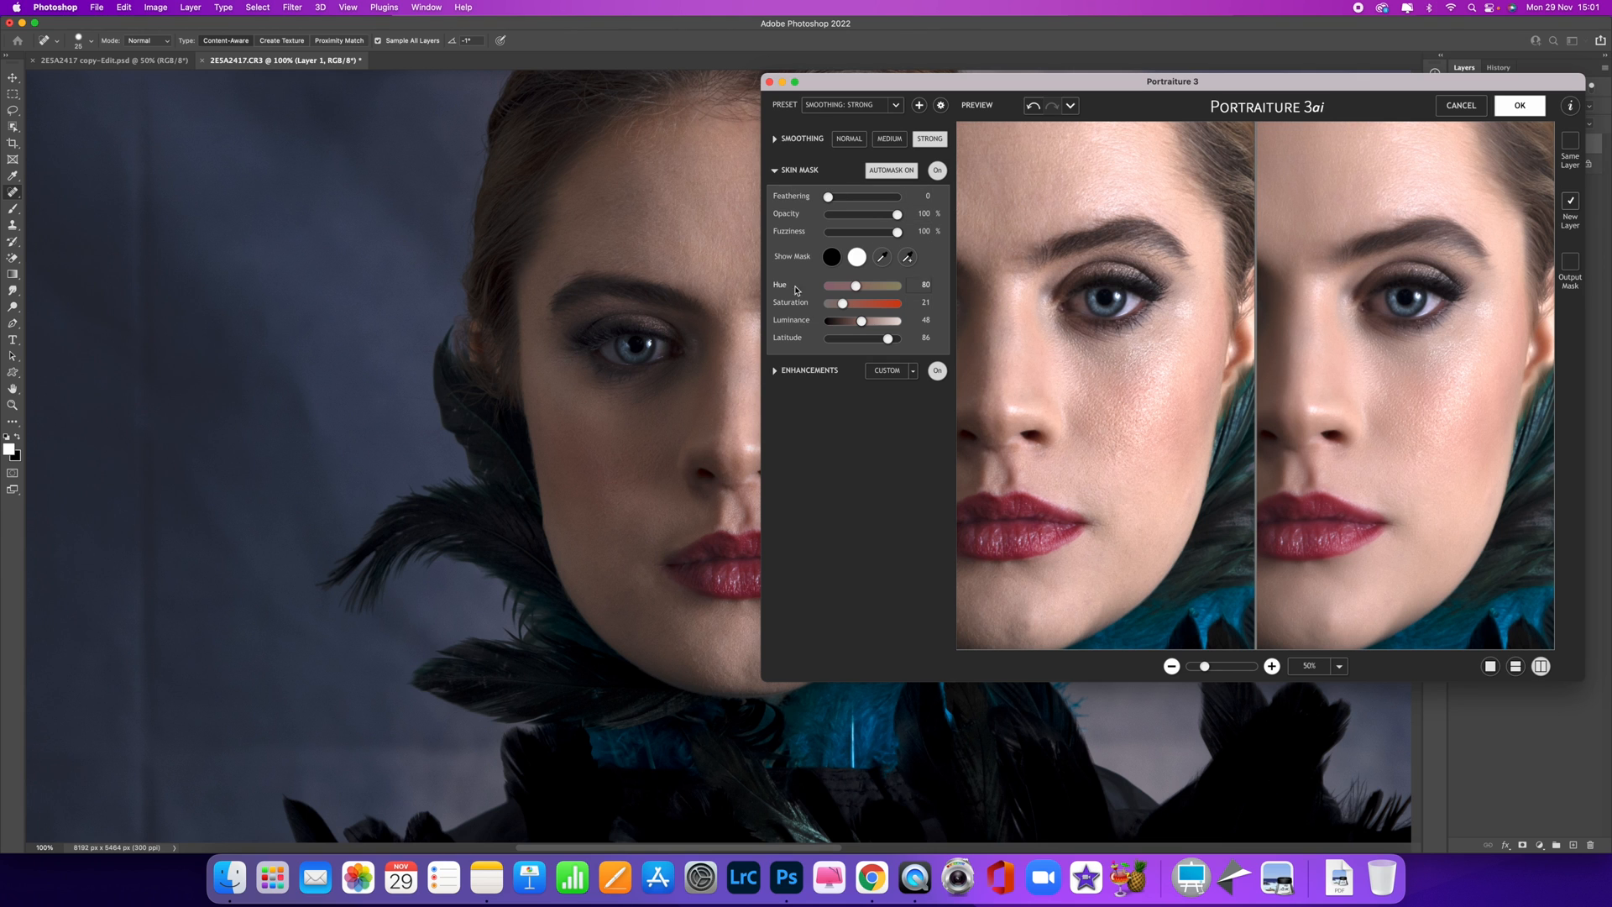
Preview the skin mask and its colour-picking options, and switch Automask off
click(831, 257)
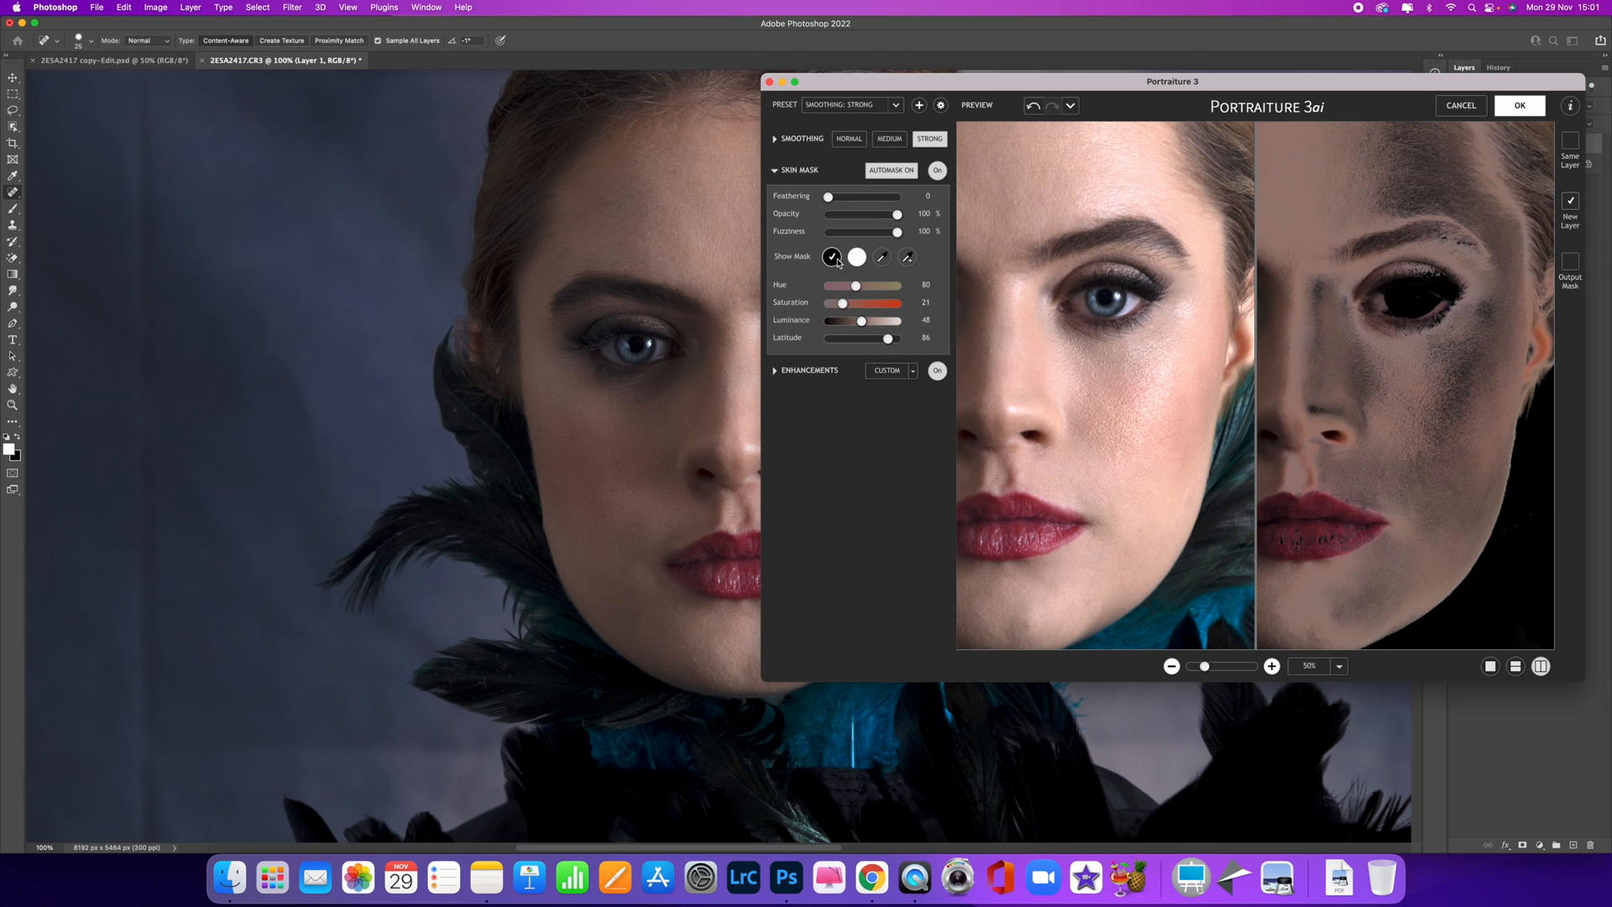
click(857, 258)
click(907, 258)
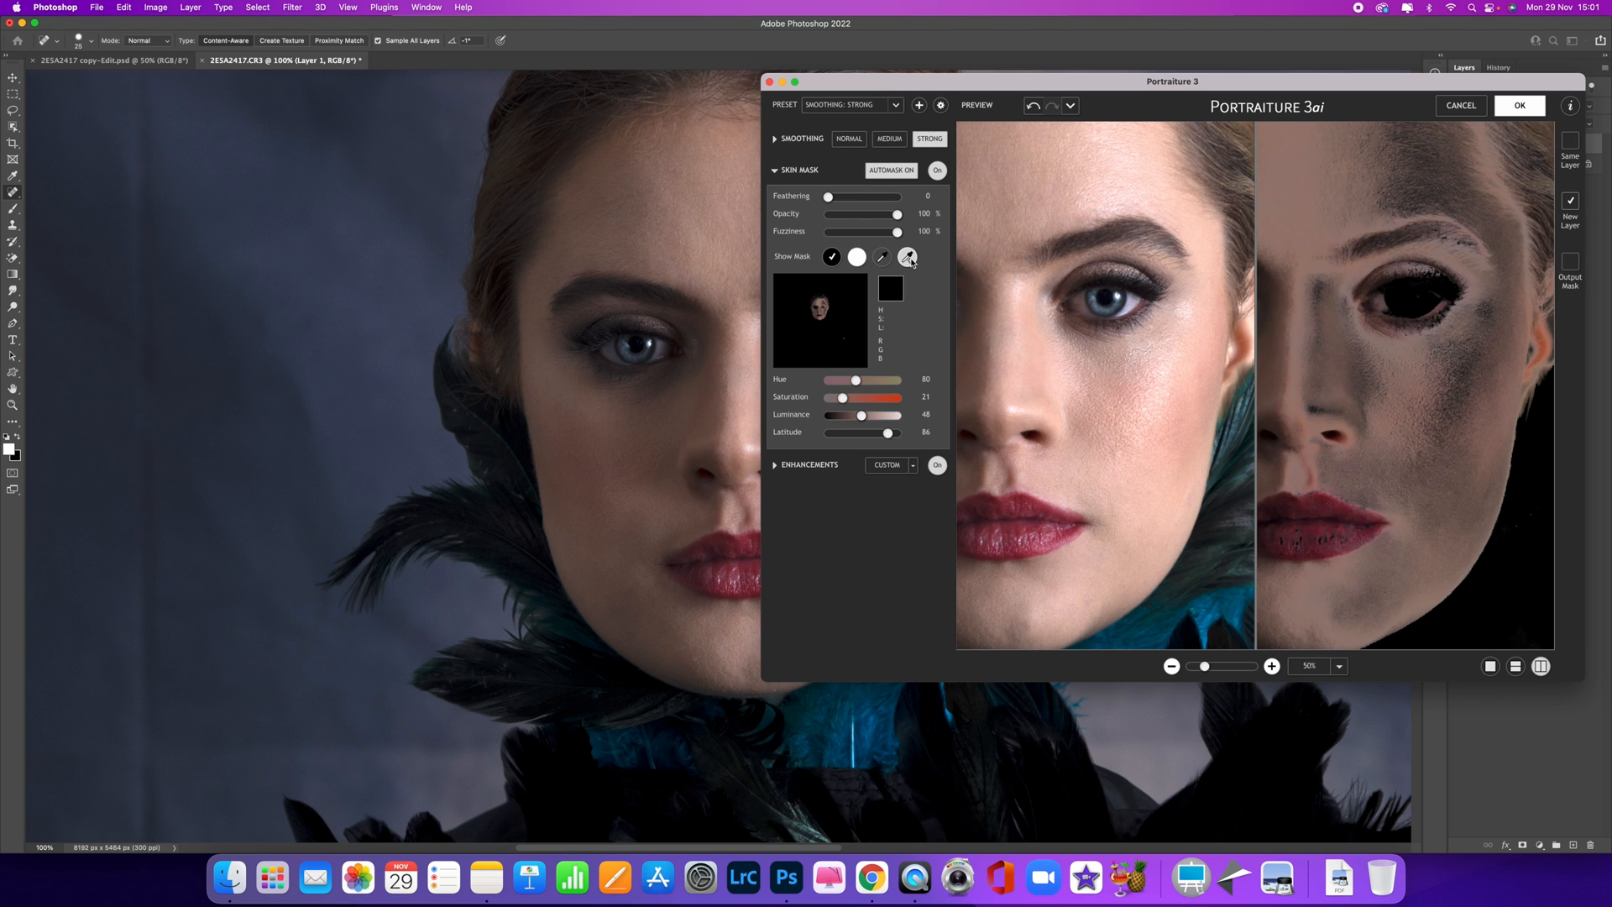
click(857, 259)
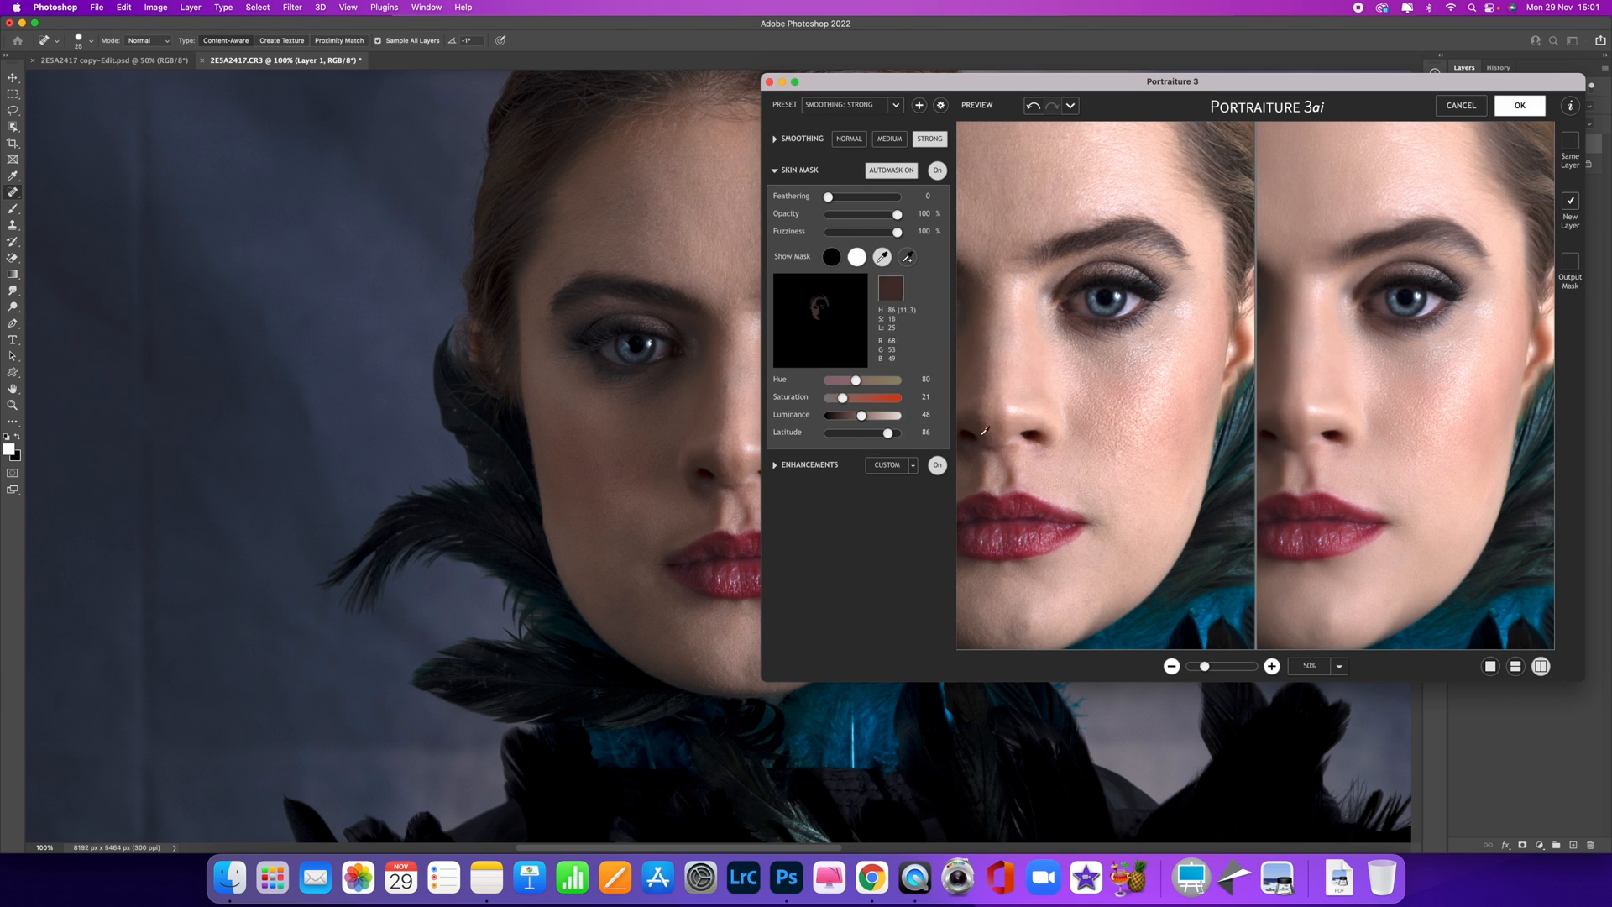
click(914, 169)
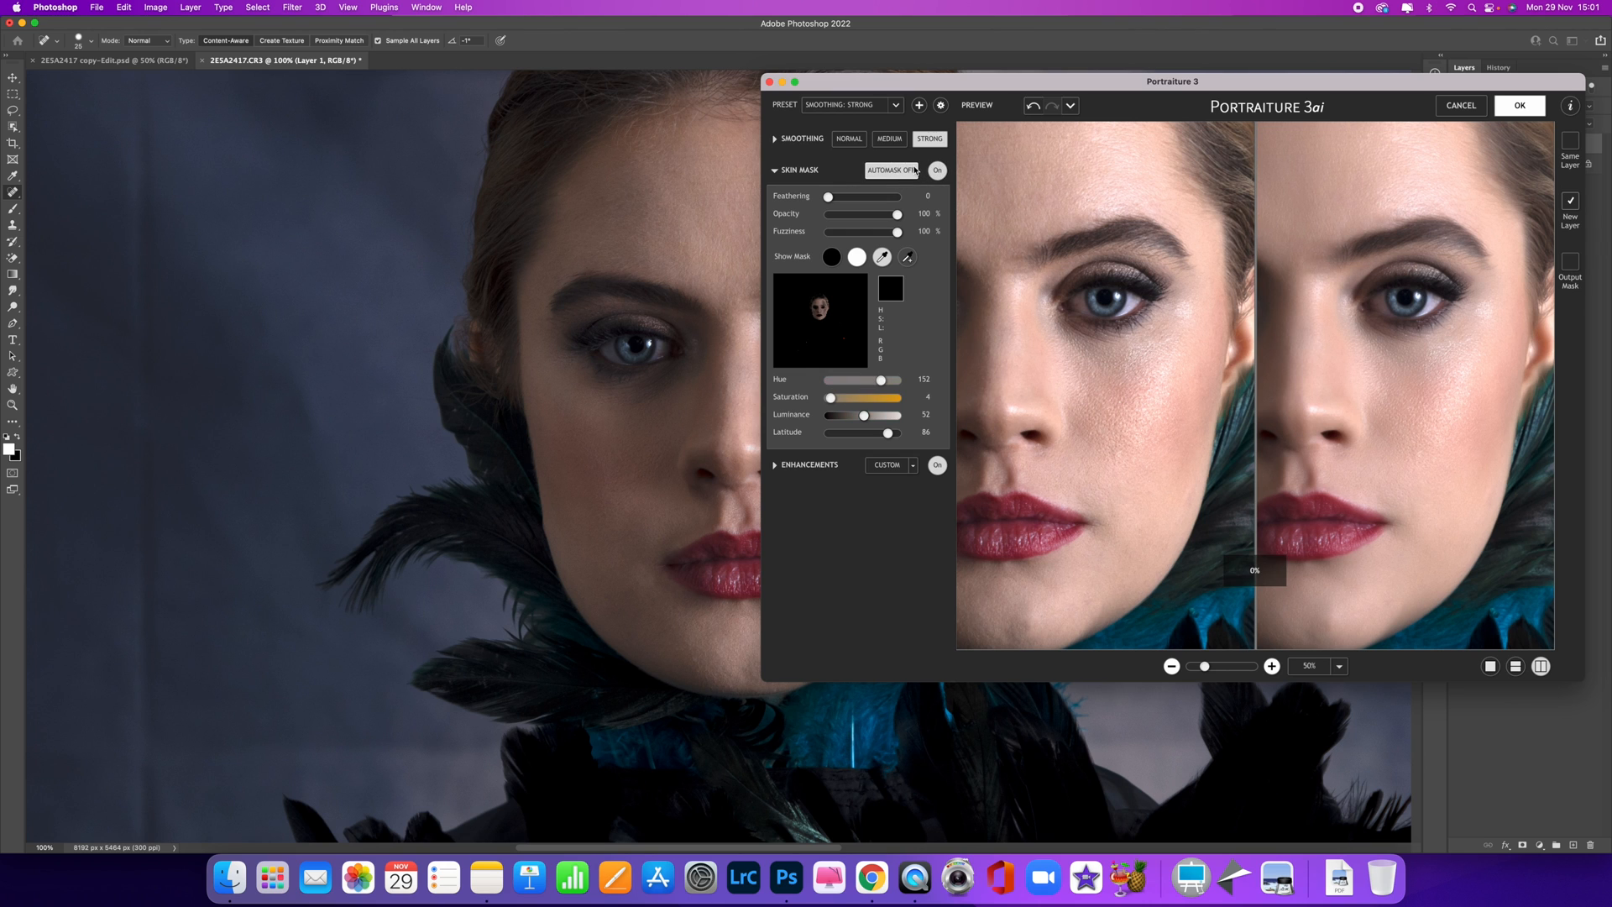
Switch Automask back on and apply the Strong Portraiture smoothing as a new layer
click(916, 170)
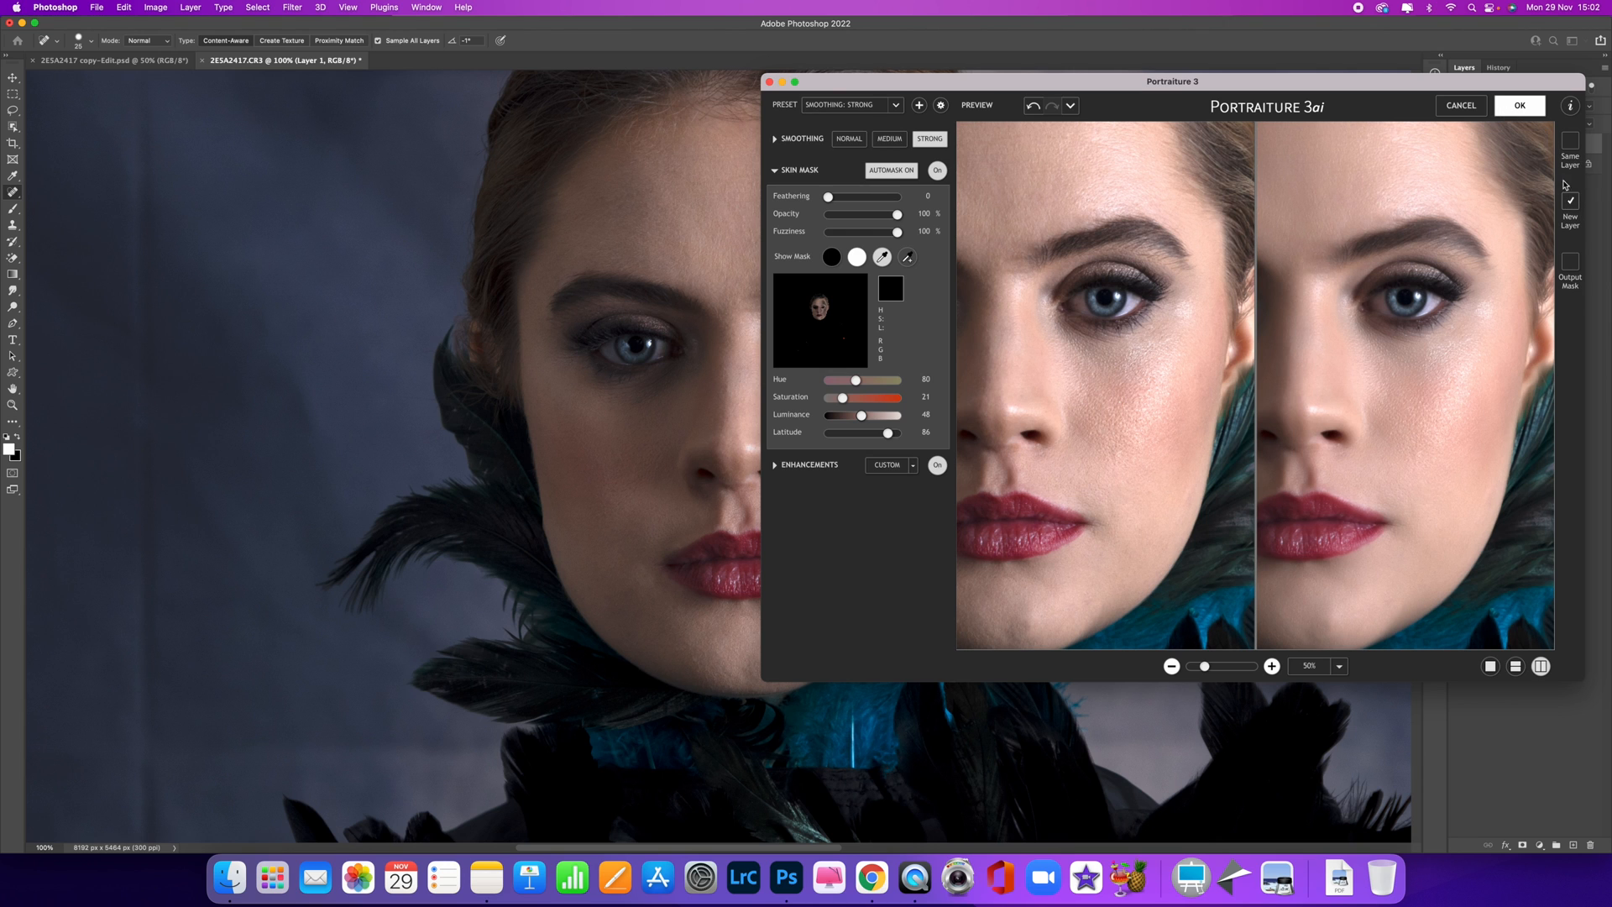
click(1529, 110)
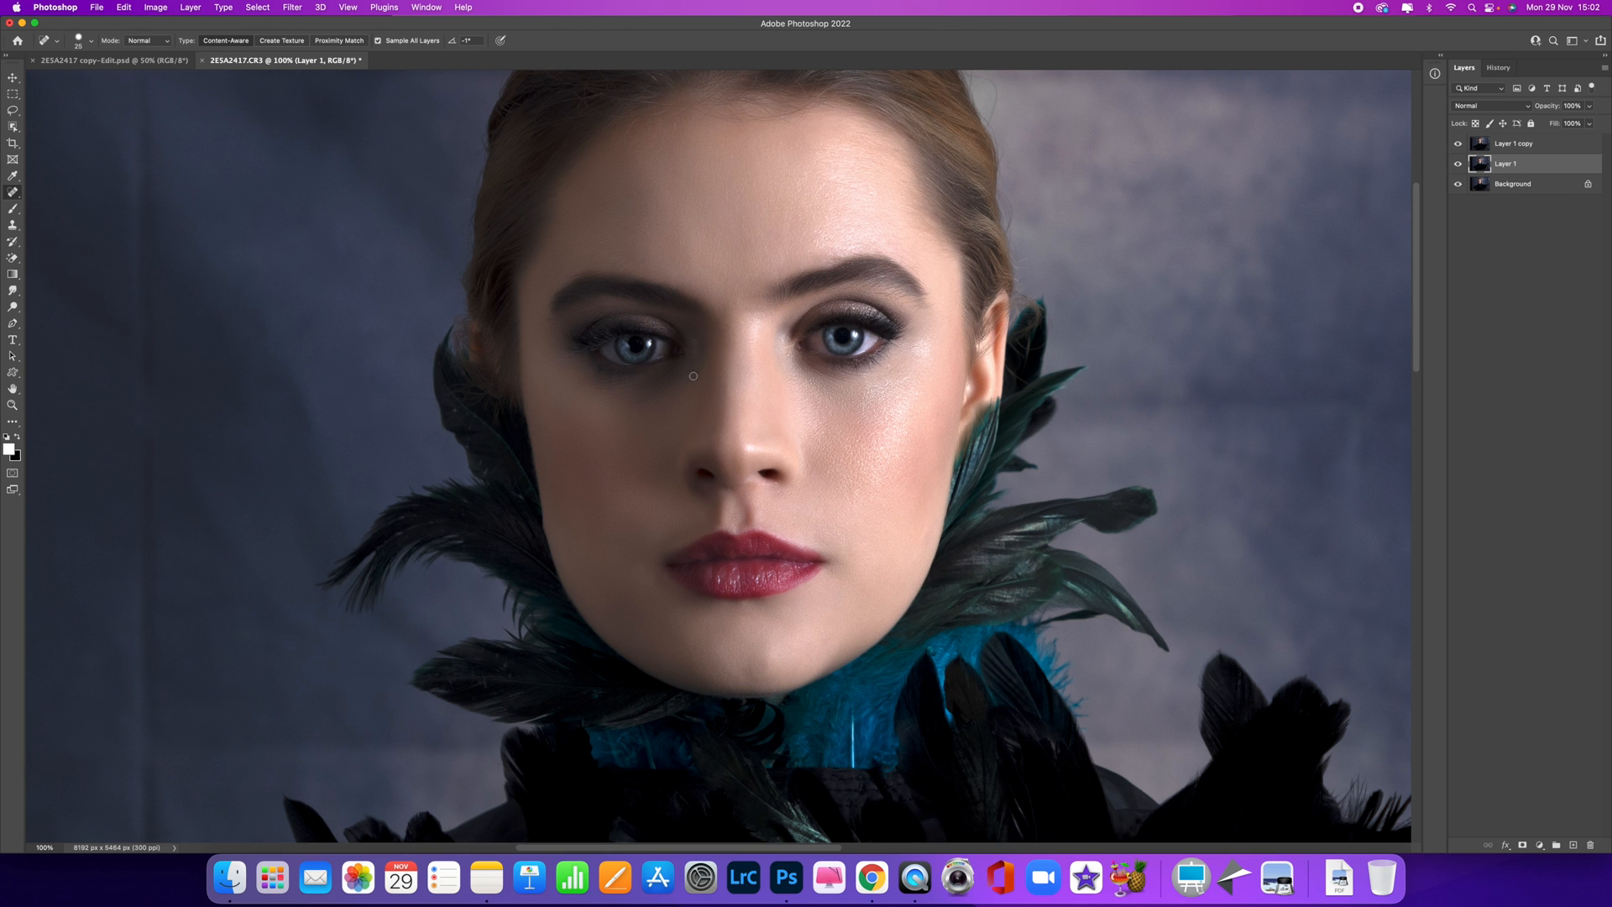
mouse_move(882, 482)
mouse_down()
mouse_move(719, 176)
mouse_move(872, 657)
mouse_move(795, 493)
mouse_move(820, 576)
mouse_move(946, 587)
mouse_move(860, 562)
mouse_up()
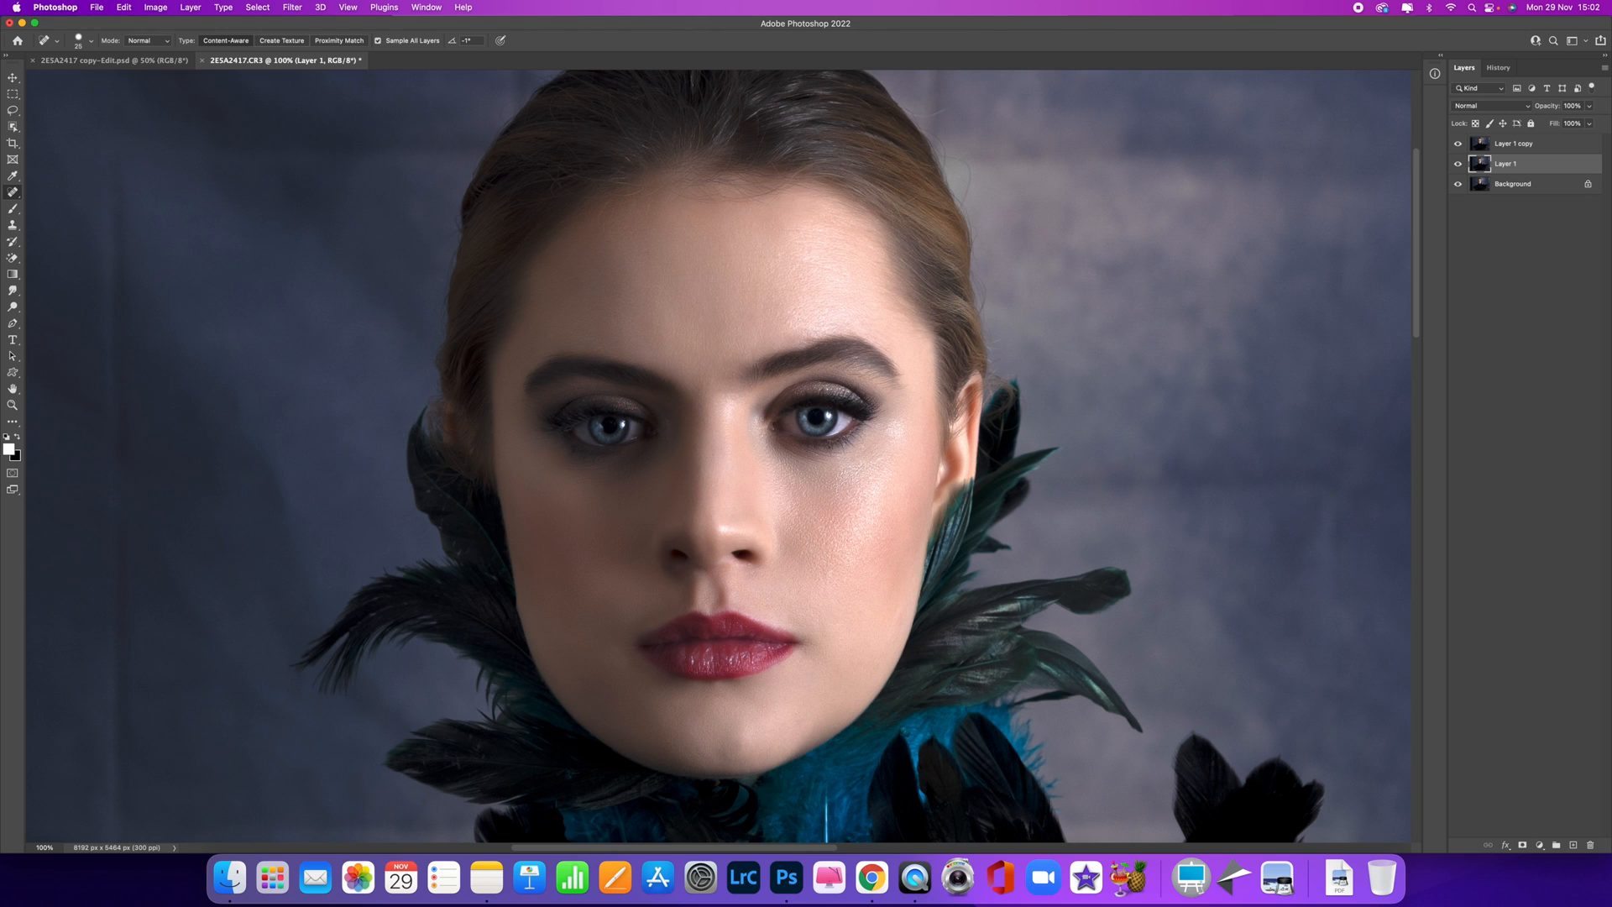
Add a layer mask to Layer 1 copy and invert it to black to hide the smoothing
click(1484, 145)
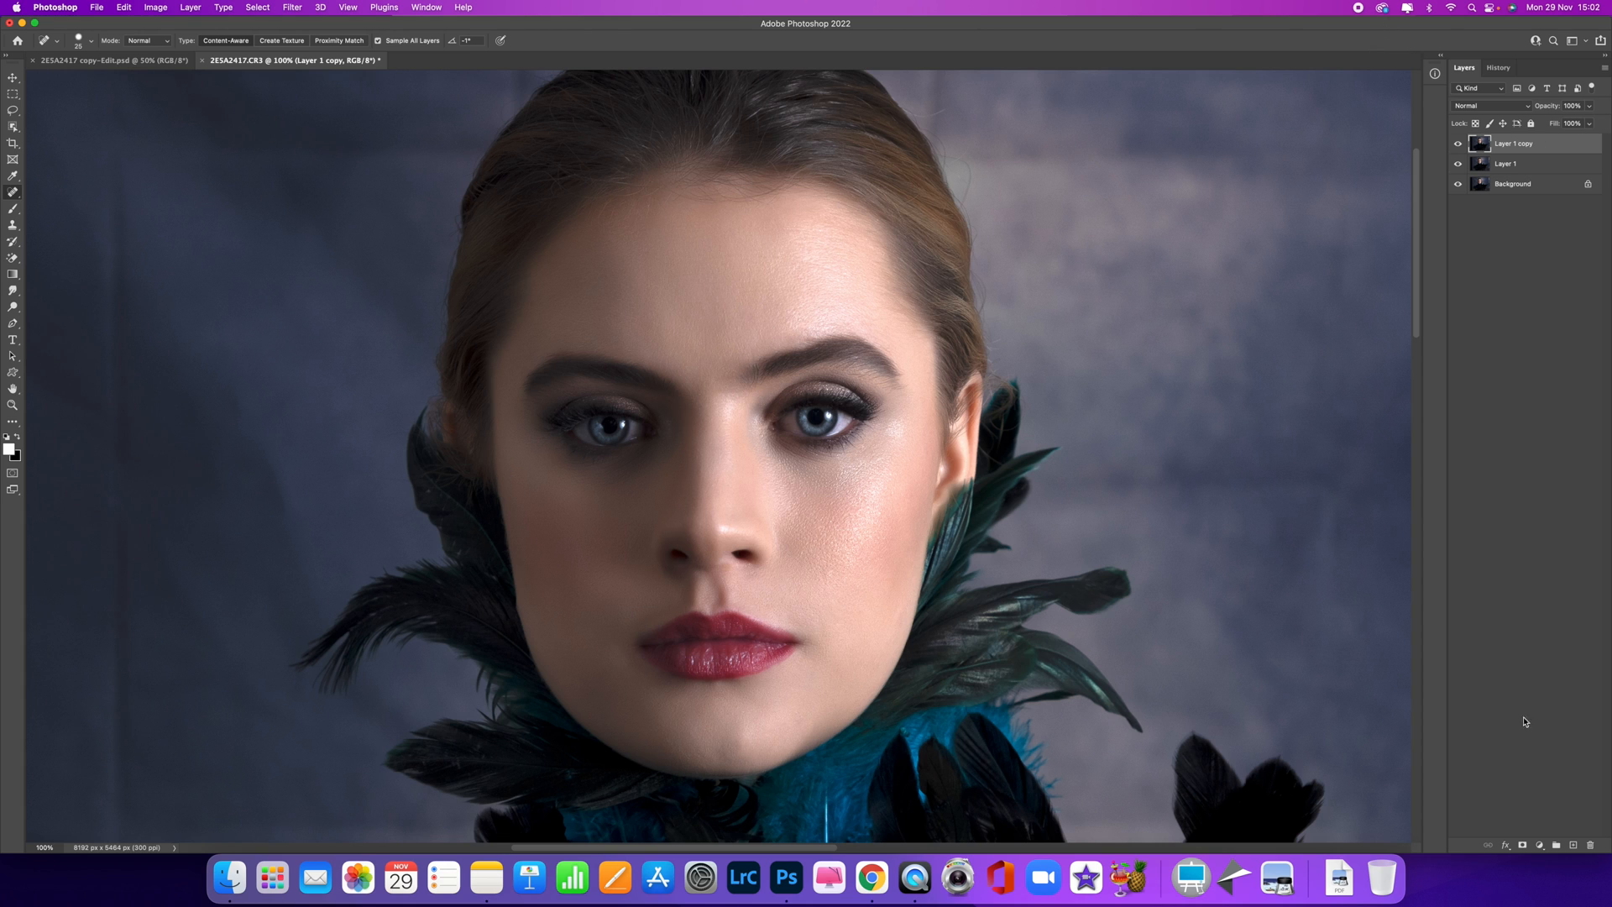
click(1522, 846)
key(super+i)
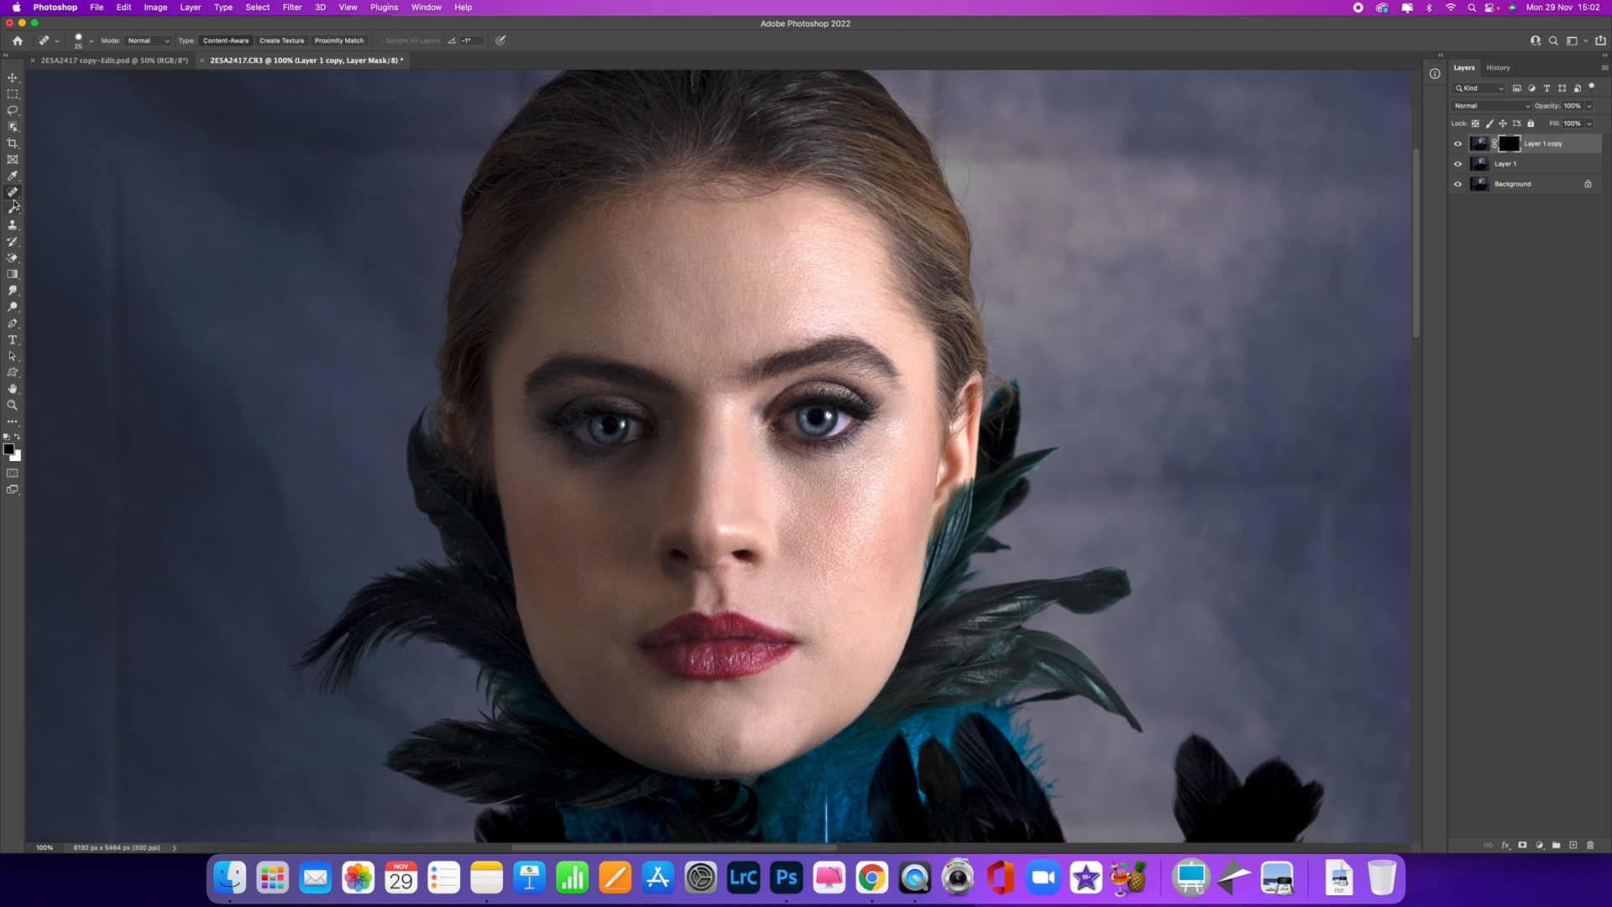
Set up the Brush tool with a white foreground, the Soft Round tip and 55% opacity
click(14, 208)
click(18, 438)
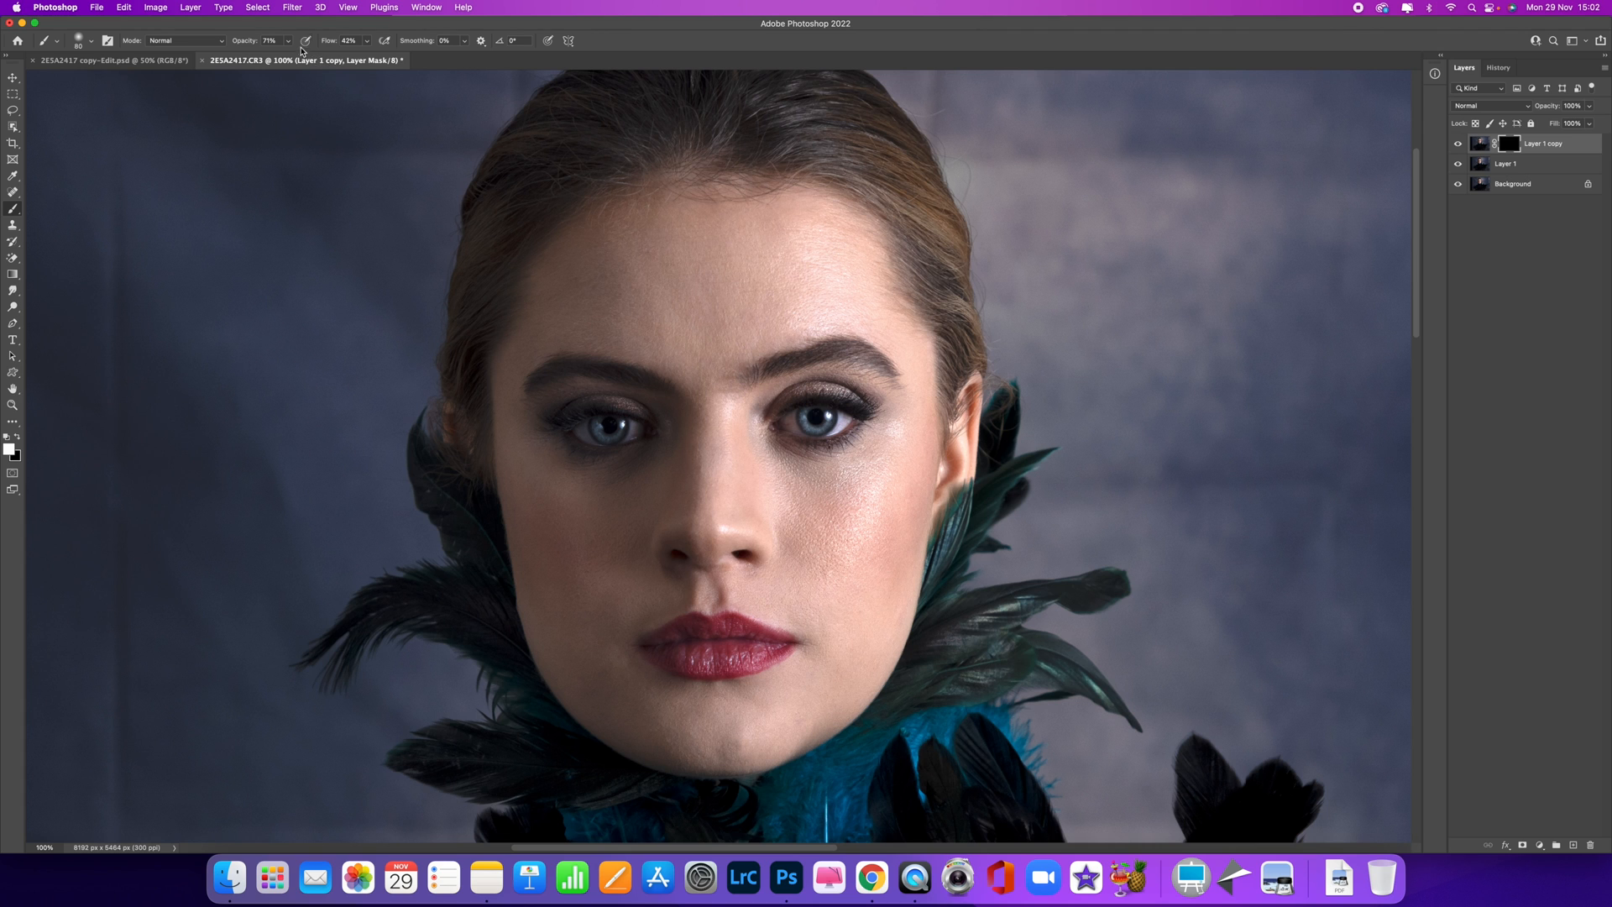
drag(288, 40, 277, 61)
click(91, 42)
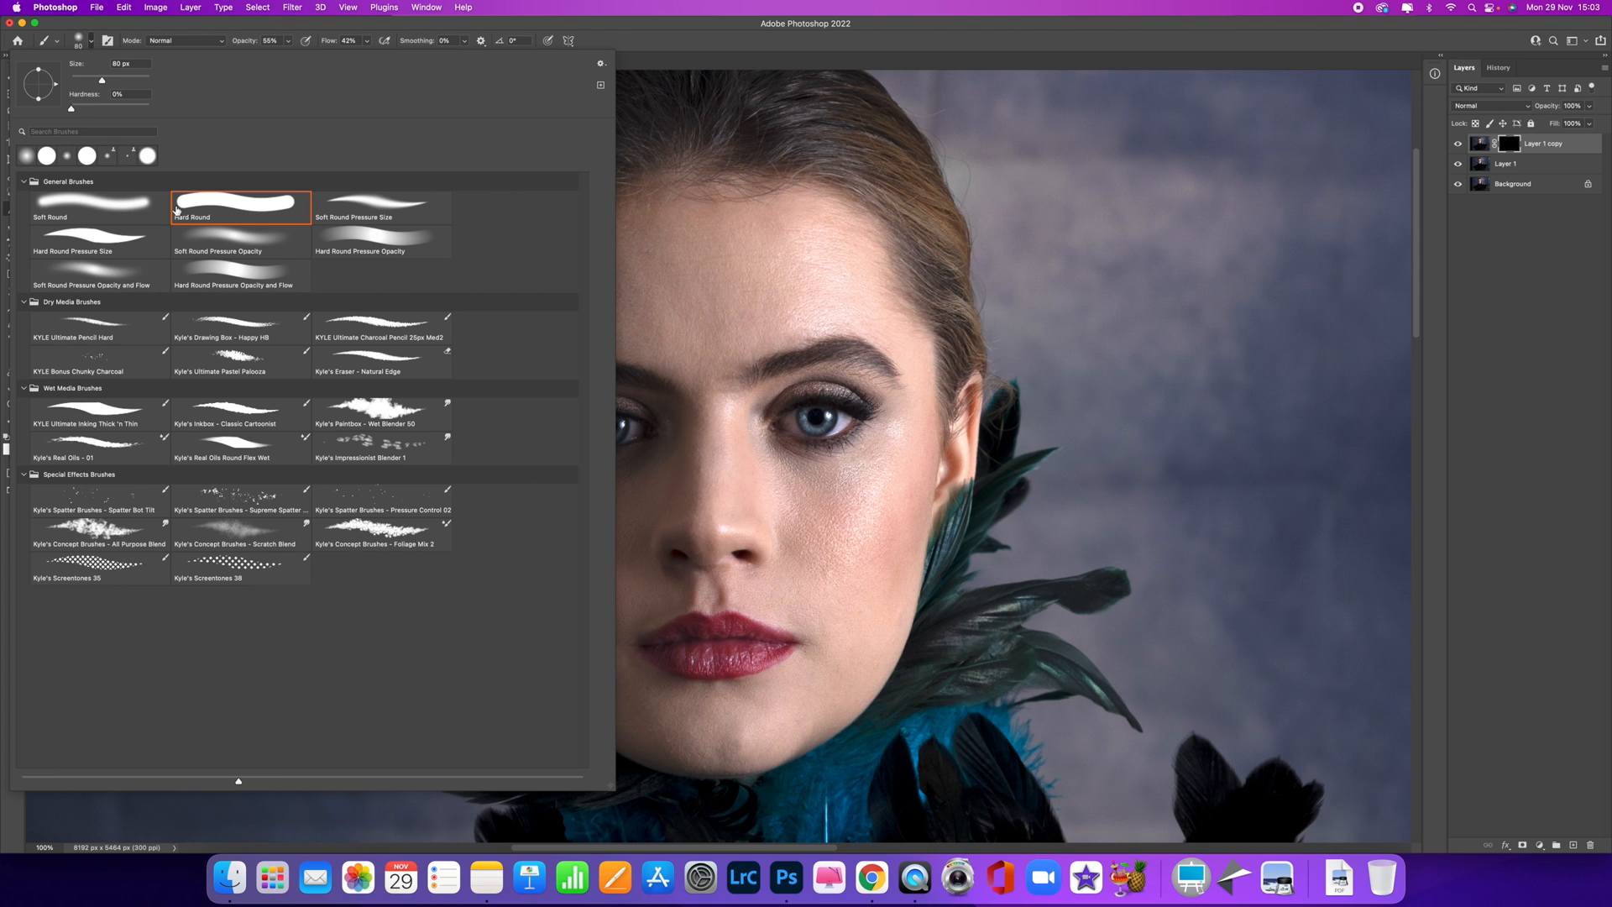
click(71, 216)
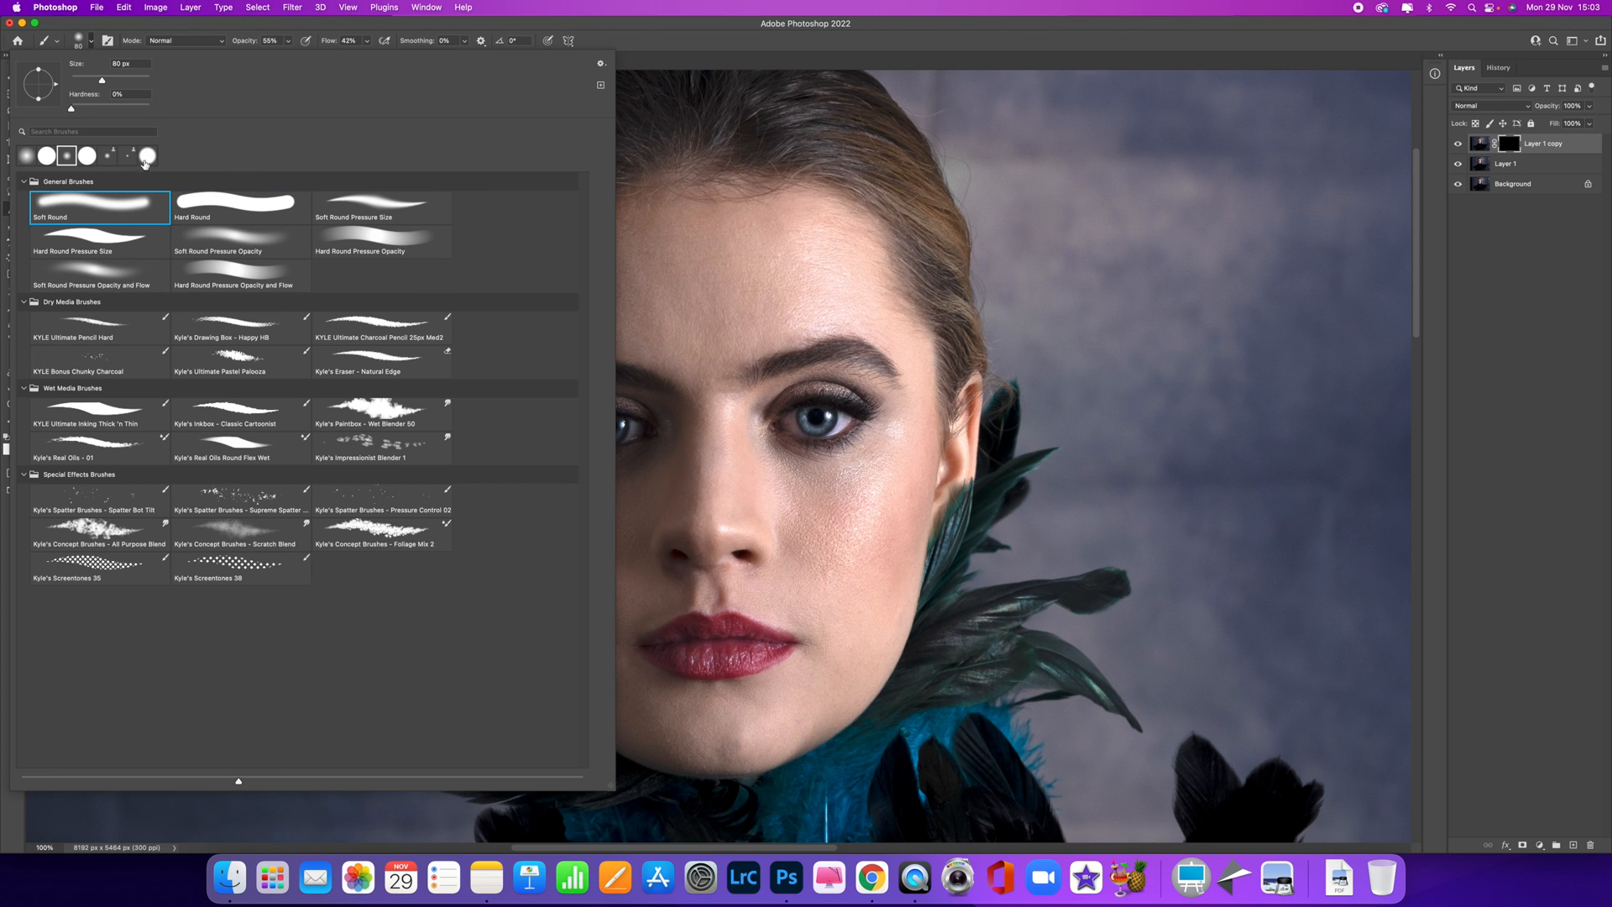
click(239, 26)
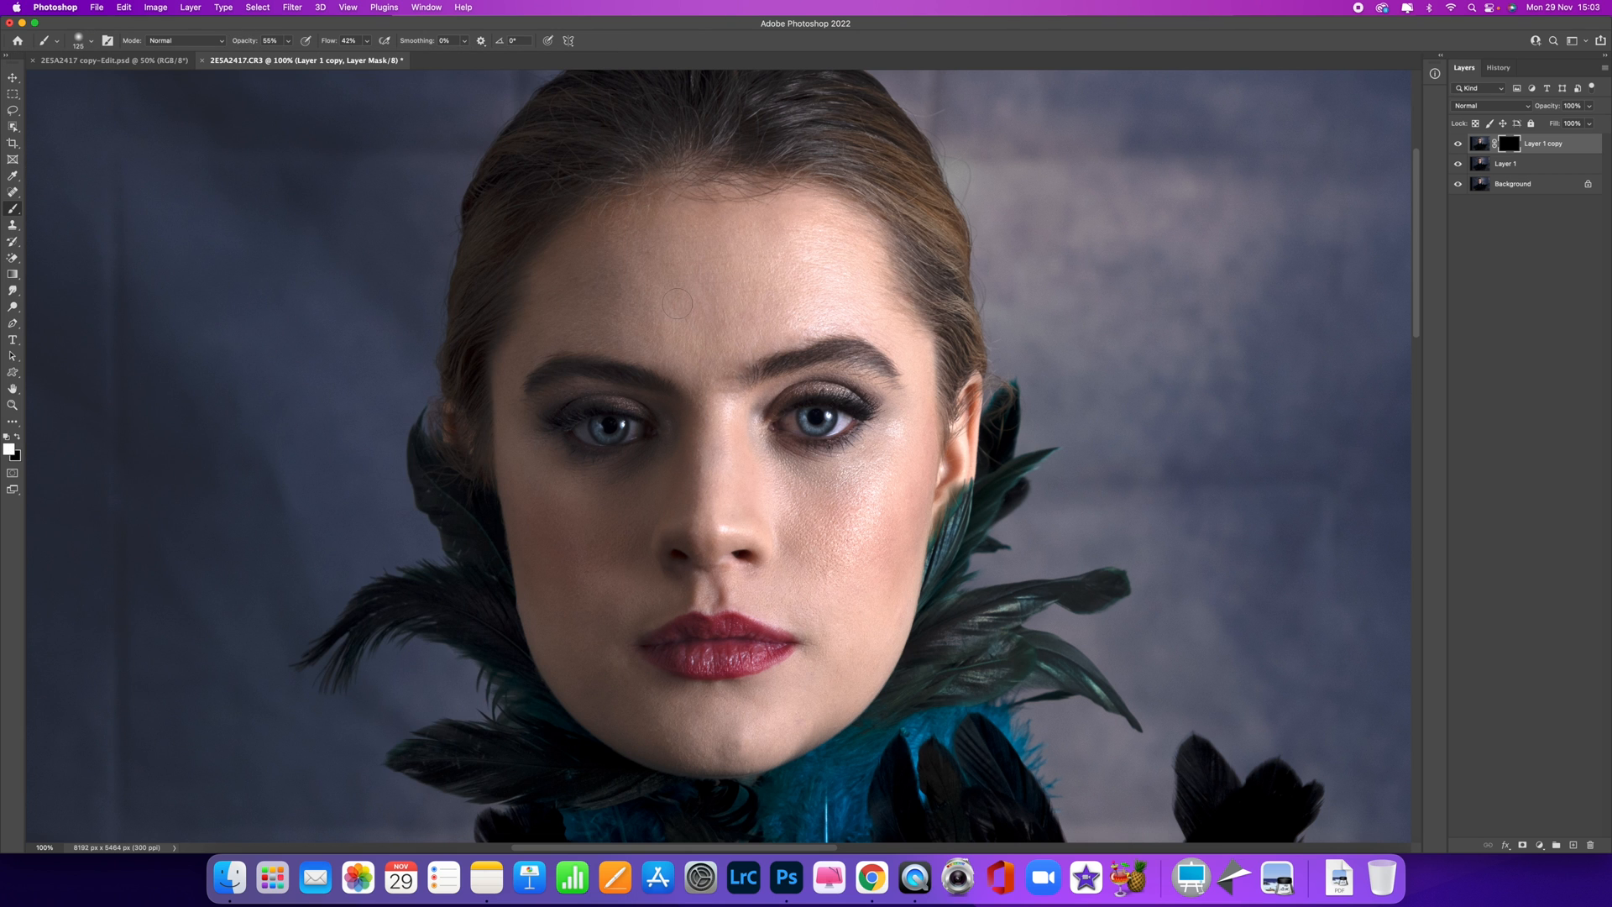
Set the brush opacity and flow to 100% for painting on the mask
key(super+equal)
scroll(674, 327, up, 3)
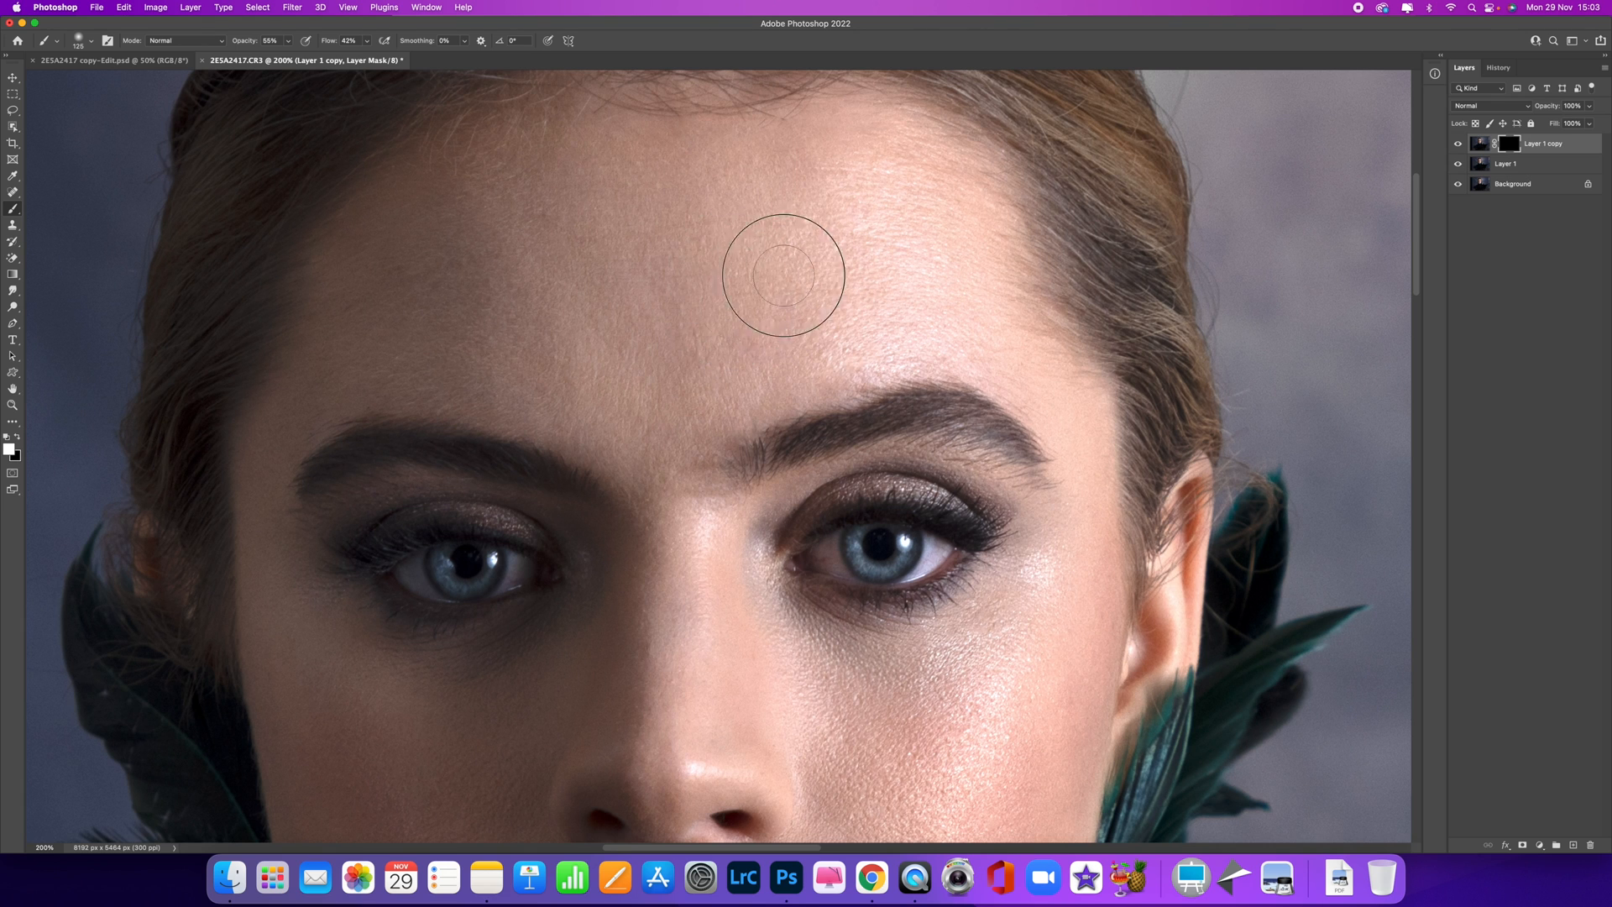
click(288, 41)
drag(298, 55, 445, 93)
click(366, 41)
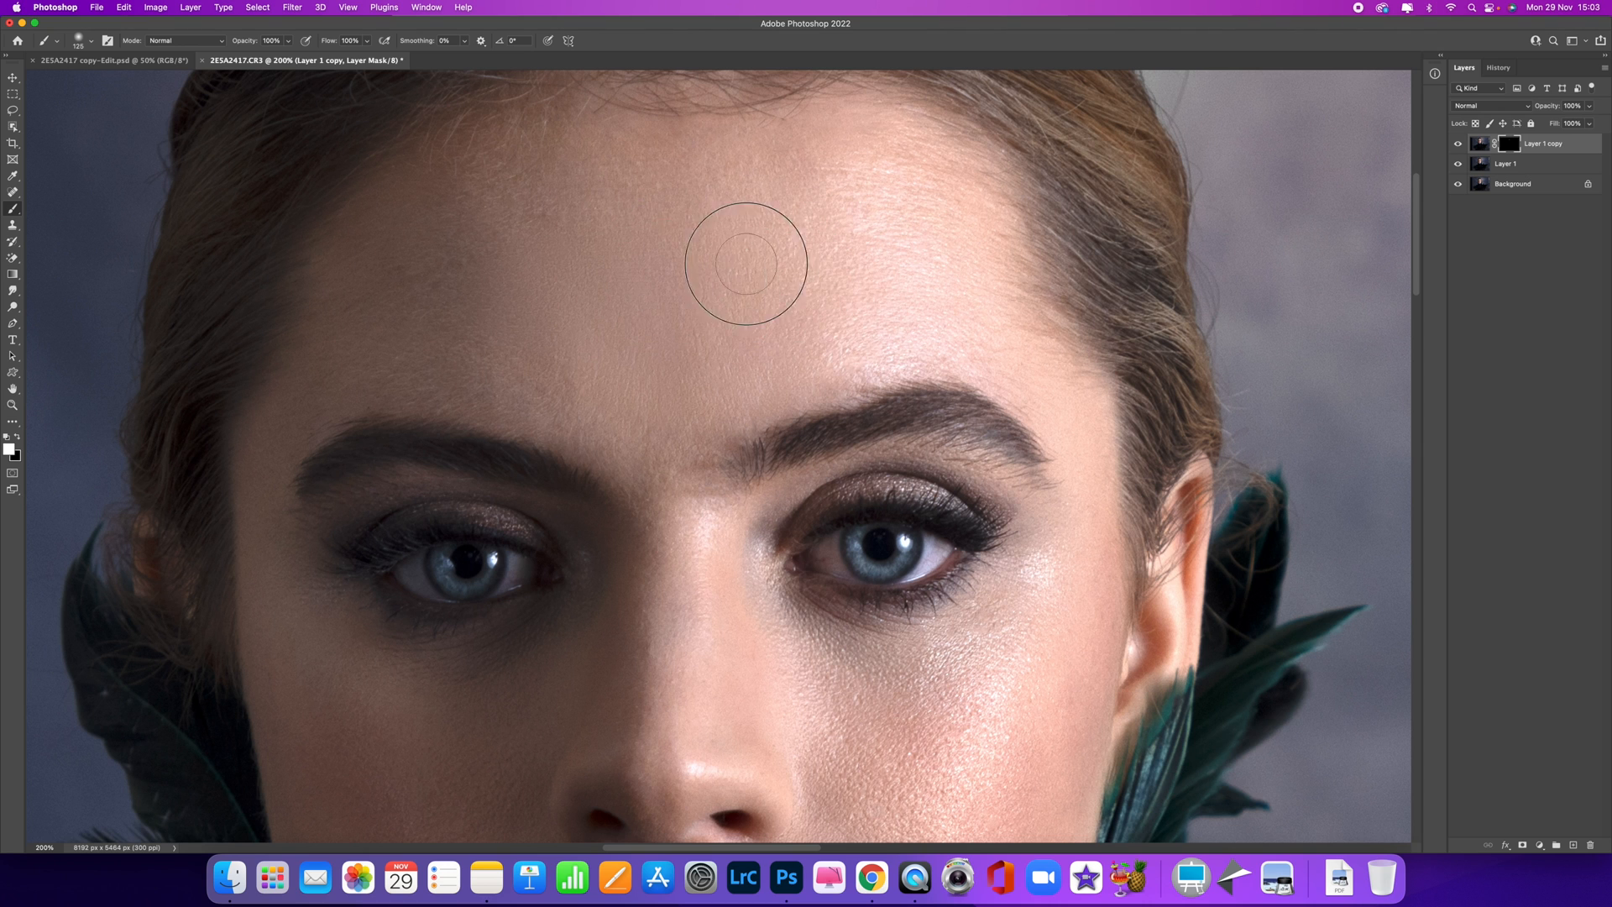
Paint white on the Layer 1 copy mask across the forehead and temples to reveal the smoothed skin, adjusting the brush size to fit
mouse_move(747, 293)
mouse_down()
mouse_move(515, 267)
mouse_move(502, 250)
mouse_move(524, 266)
mouse_move(464, 292)
mouse_move(366, 295)
mouse_move(554, 367)
mouse_move(412, 339)
mouse_move(510, 373)
mouse_move(445, 367)
mouse_up()
key(bracketleft)
key(bracketleft)
mouse_move(696, 441)
mouse_down()
mouse_move(568, 418)
mouse_move(649, 455)
mouse_move(688, 513)
mouse_move(709, 432)
mouse_move(696, 440)
mouse_move(828, 362)
mouse_move(911, 335)
mouse_move(843, 364)
mouse_move(933, 348)
mouse_move(909, 350)
mouse_move(1030, 372)
mouse_move(858, 258)
mouse_move(964, 250)
mouse_move(930, 240)
mouse_up()
key(bracketright)
key(bracketright)
key(bracketright)
key(bracketright)
key(bracketright)
key(bracketright)
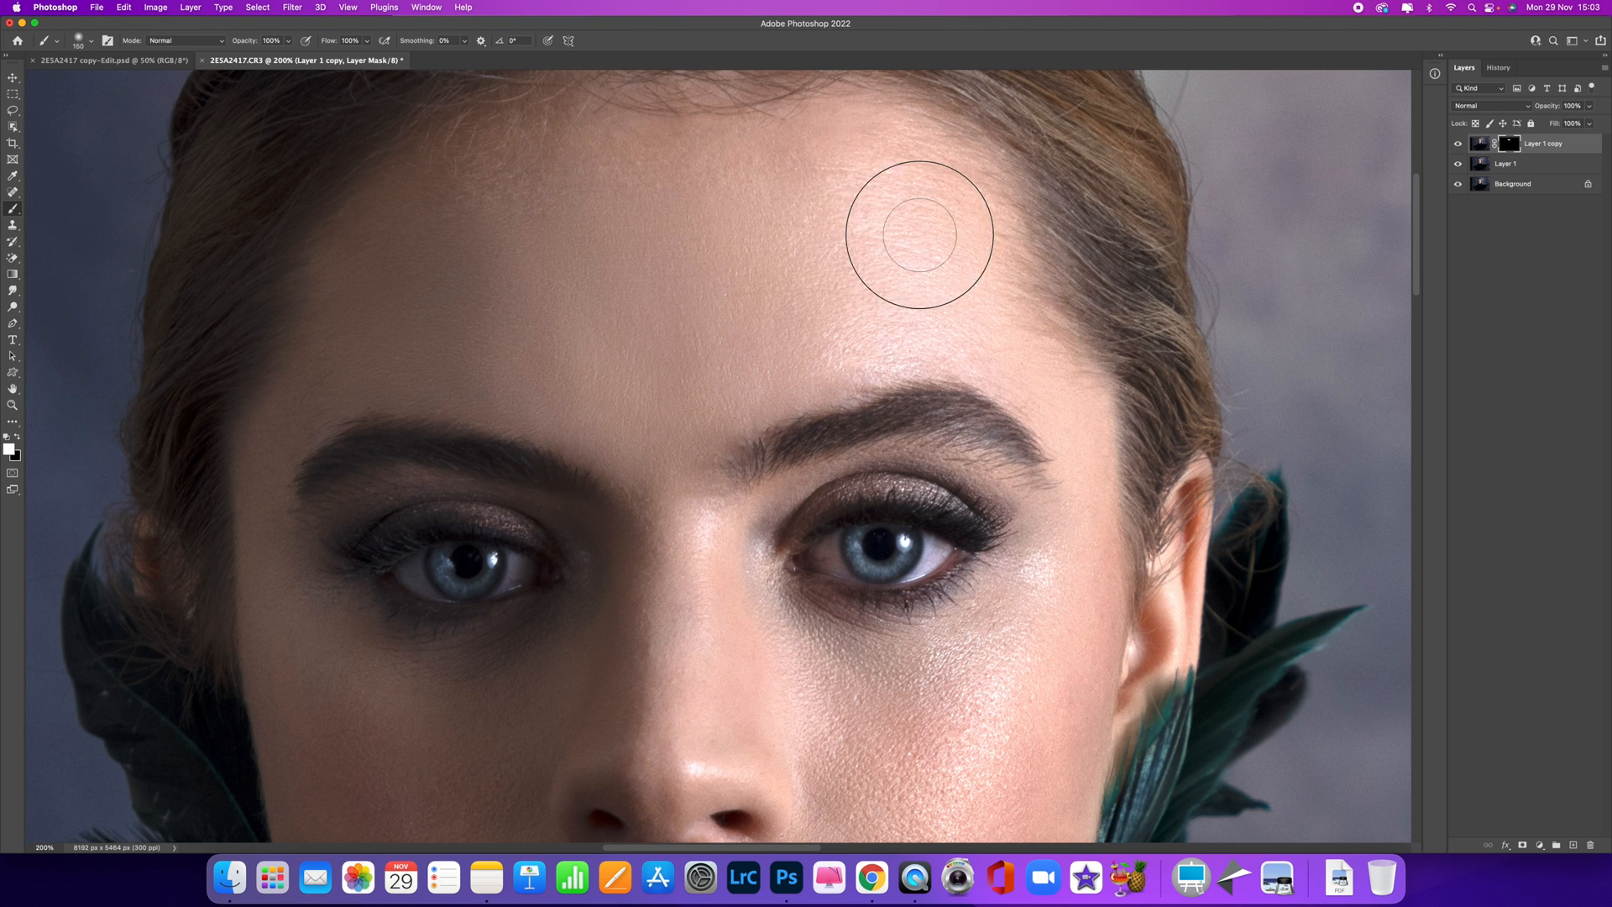
mouse_move(873, 183)
mouse_down()
mouse_move(915, 217)
mouse_move(600, 166)
mouse_move(445, 200)
mouse_move(399, 229)
mouse_move(849, 205)
mouse_move(931, 255)
mouse_move(929, 299)
mouse_move(782, 261)
mouse_move(793, 322)
mouse_move(918, 321)
mouse_move(873, 342)
mouse_move(678, 393)
mouse_move(439, 363)
mouse_move(452, 325)
mouse_up()
key(bracketleft)
key(bracketleft)
mouse_move(336, 366)
mouse_down()
mouse_move(265, 461)
mouse_move(361, 348)
mouse_move(328, 388)
mouse_move(385, 162)
mouse_up()
mouse_move(328, 376)
mouse_down()
mouse_move(350, 418)
mouse_move(346, 319)
mouse_move(407, 453)
mouse_move(370, 420)
mouse_move(448, 472)
mouse_move(428, 463)
mouse_move(486, 459)
mouse_move(423, 431)
mouse_move(606, 444)
mouse_move(511, 444)
mouse_move(654, 401)
mouse_move(598, 412)
mouse_move(650, 374)
mouse_move(669, 298)
mouse_move(697, 334)
mouse_move(704, 246)
mouse_move(720, 318)
mouse_move(718, 296)
mouse_move(698, 467)
mouse_move(707, 352)
mouse_move(673, 532)
mouse_move(667, 430)
mouse_move(583, 537)
mouse_move(606, 520)
mouse_move(578, 593)
mouse_move(597, 537)
mouse_move(595, 632)
mouse_move(562, 586)
mouse_move(589, 489)
mouse_move(527, 622)
mouse_move(561, 514)
mouse_move(521, 575)
mouse_move(550, 490)
mouse_move(474, 562)
mouse_move(439, 525)
mouse_move(438, 484)
mouse_move(417, 529)
mouse_move(439, 368)
mouse_move(403, 493)
mouse_move(453, 546)
mouse_move(478, 364)
mouse_move(522, 374)
mouse_move(542, 444)
mouse_move(594, 489)
mouse_move(597, 399)
mouse_move(639, 441)
mouse_up()
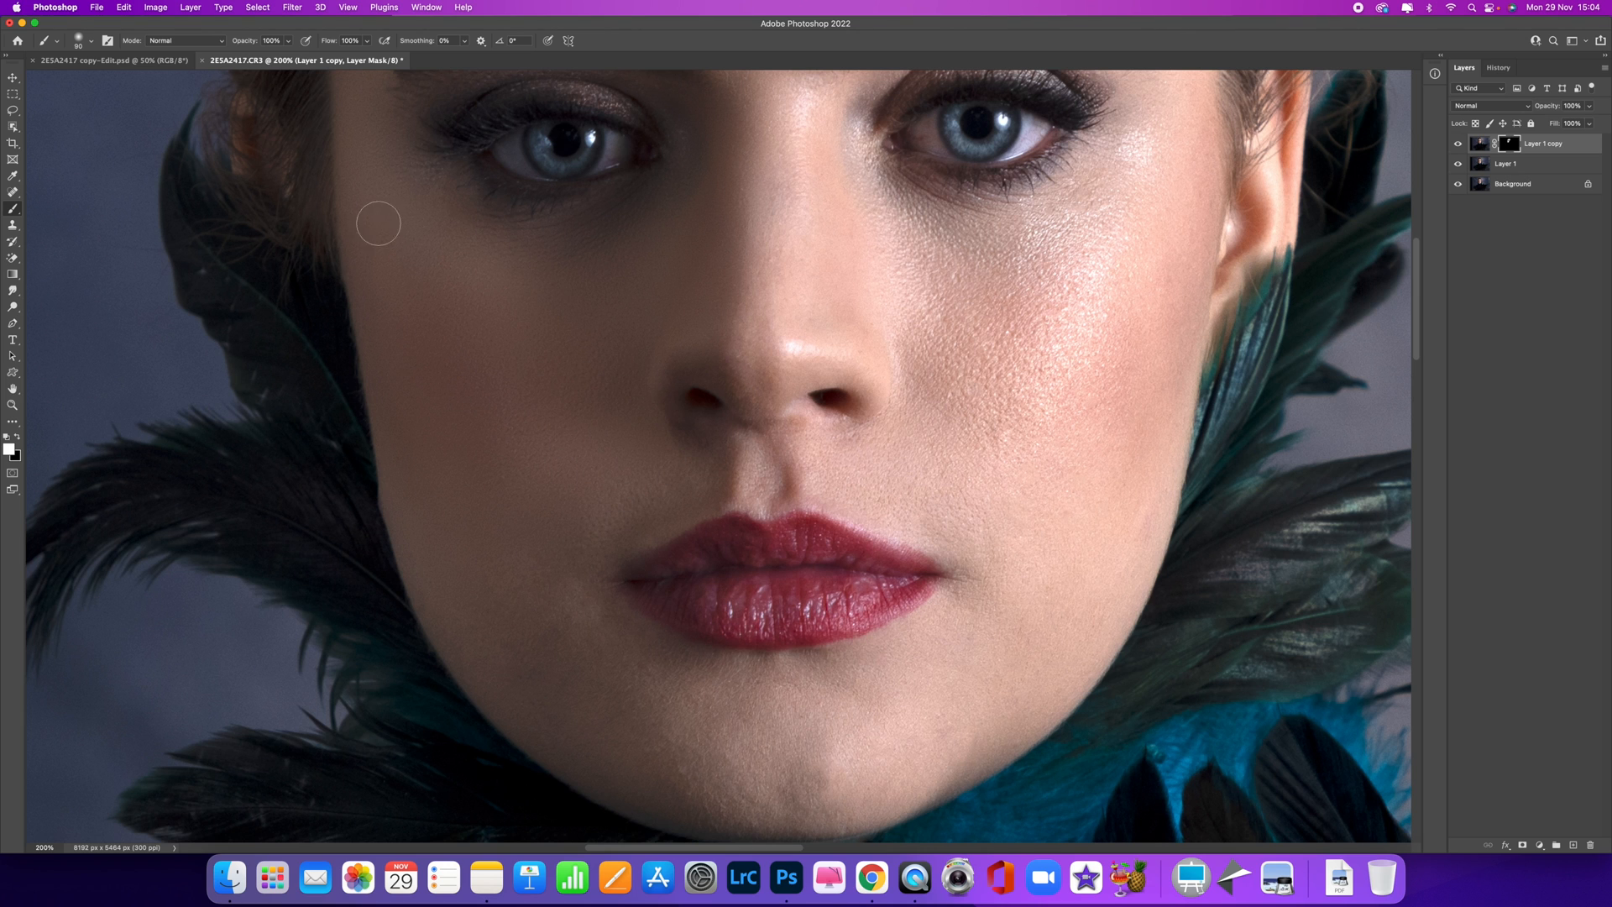
Paint white on the mask over both cheeks and the skin around the upper lip, varying the brush size
mouse_move(409, 462)
mouse_down()
mouse_move(443, 604)
mouse_move(457, 626)
mouse_move(430, 555)
mouse_move(502, 677)
mouse_move(454, 613)
mouse_move(484, 667)
mouse_move(497, 679)
mouse_move(456, 613)
mouse_move(510, 686)
mouse_move(445, 563)
mouse_move(542, 694)
mouse_move(478, 574)
mouse_move(537, 692)
mouse_move(550, 674)
mouse_move(528, 590)
mouse_move(568, 650)
mouse_move(550, 594)
mouse_move(633, 509)
mouse_move(567, 540)
mouse_move(691, 496)
mouse_move(612, 531)
mouse_move(626, 530)
mouse_move(702, 480)
mouse_move(707, 462)
mouse_move(649, 440)
mouse_move(698, 460)
mouse_move(571, 515)
mouse_move(671, 492)
mouse_move(570, 540)
mouse_move(624, 495)
mouse_move(622, 530)
mouse_move(679, 502)
mouse_move(563, 573)
mouse_move(651, 494)
mouse_move(723, 545)
mouse_up()
key(bracketleft)
key(bracketleft)
key(bracketleft)
key(])
mouse_move(848, 486)
mouse_down()
mouse_move(932, 495)
mouse_move(853, 462)
mouse_move(932, 496)
mouse_move(820, 456)
mouse_move(963, 525)
mouse_up()
key(])
mouse_move(983, 390)
mouse_down()
mouse_move(914, 279)
mouse_move(889, 193)
mouse_move(864, 191)
mouse_move(888, 221)
mouse_move(997, 247)
mouse_move(986, 263)
mouse_move(1085, 282)
mouse_move(1023, 366)
mouse_move(1035, 397)
mouse_move(1135, 299)
mouse_move(1187, 189)
mouse_move(1165, 320)
mouse_move(1160, 272)
mouse_move(1151, 479)
mouse_move(1165, 331)
mouse_up()
mouse_move(996, 361)
mouse_down()
mouse_move(996, 489)
mouse_move(1107, 262)
mouse_move(1019, 596)
mouse_move(1025, 645)
mouse_move(1095, 621)
mouse_move(1128, 564)
mouse_move(1120, 476)
mouse_move(981, 653)
mouse_up()
mouse_move(1068, 410)
mouse_down()
mouse_move(1008, 501)
mouse_move(944, 366)
mouse_move(941, 432)
mouse_move(939, 343)
mouse_move(1002, 553)
mouse_up()
Paint white on the mask over the lower cheek, jaw and chin to reveal the smoothed skin
scroll(1002, 553, down, 10)
scroll(1002, 553, left, 4)
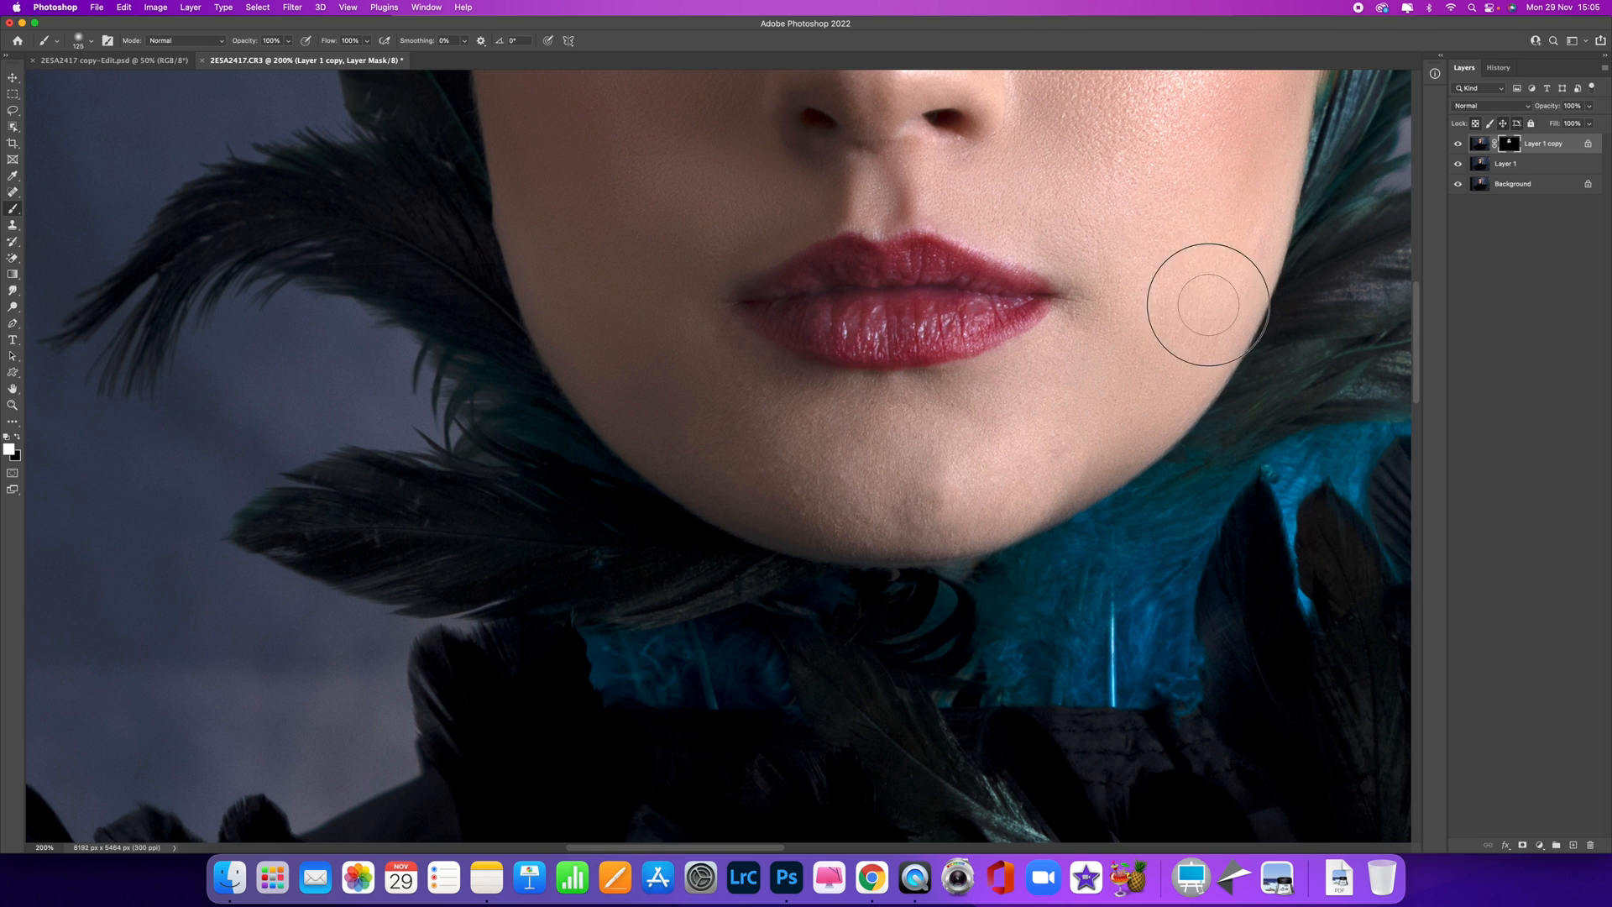
mouse_move(1092, 328)
mouse_down()
mouse_move(934, 417)
mouse_move(809, 415)
mouse_move(972, 456)
mouse_move(810, 511)
mouse_move(995, 486)
mouse_move(956, 479)
mouse_move(1112, 427)
mouse_move(1171, 347)
mouse_move(1025, 449)
mouse_move(1234, 198)
mouse_move(1191, 364)
mouse_move(1223, 223)
mouse_move(1086, 385)
mouse_move(1008, 425)
mouse_move(1119, 309)
mouse_move(1147, 345)
mouse_move(1140, 428)
mouse_up()
mouse_move(1185, 370)
mouse_down()
mouse_move(1137, 343)
mouse_move(985, 469)
mouse_move(1149, 373)
mouse_move(996, 487)
mouse_move(906, 516)
mouse_move(1079, 423)
mouse_move(1026, 414)
mouse_move(818, 466)
mouse_move(1023, 403)
mouse_move(854, 437)
mouse_move(973, 426)
mouse_move(786, 418)
mouse_move(1032, 409)
mouse_move(758, 383)
mouse_move(697, 371)
mouse_move(691, 353)
mouse_move(1001, 456)
mouse_move(835, 494)
mouse_move(994, 513)
mouse_up()
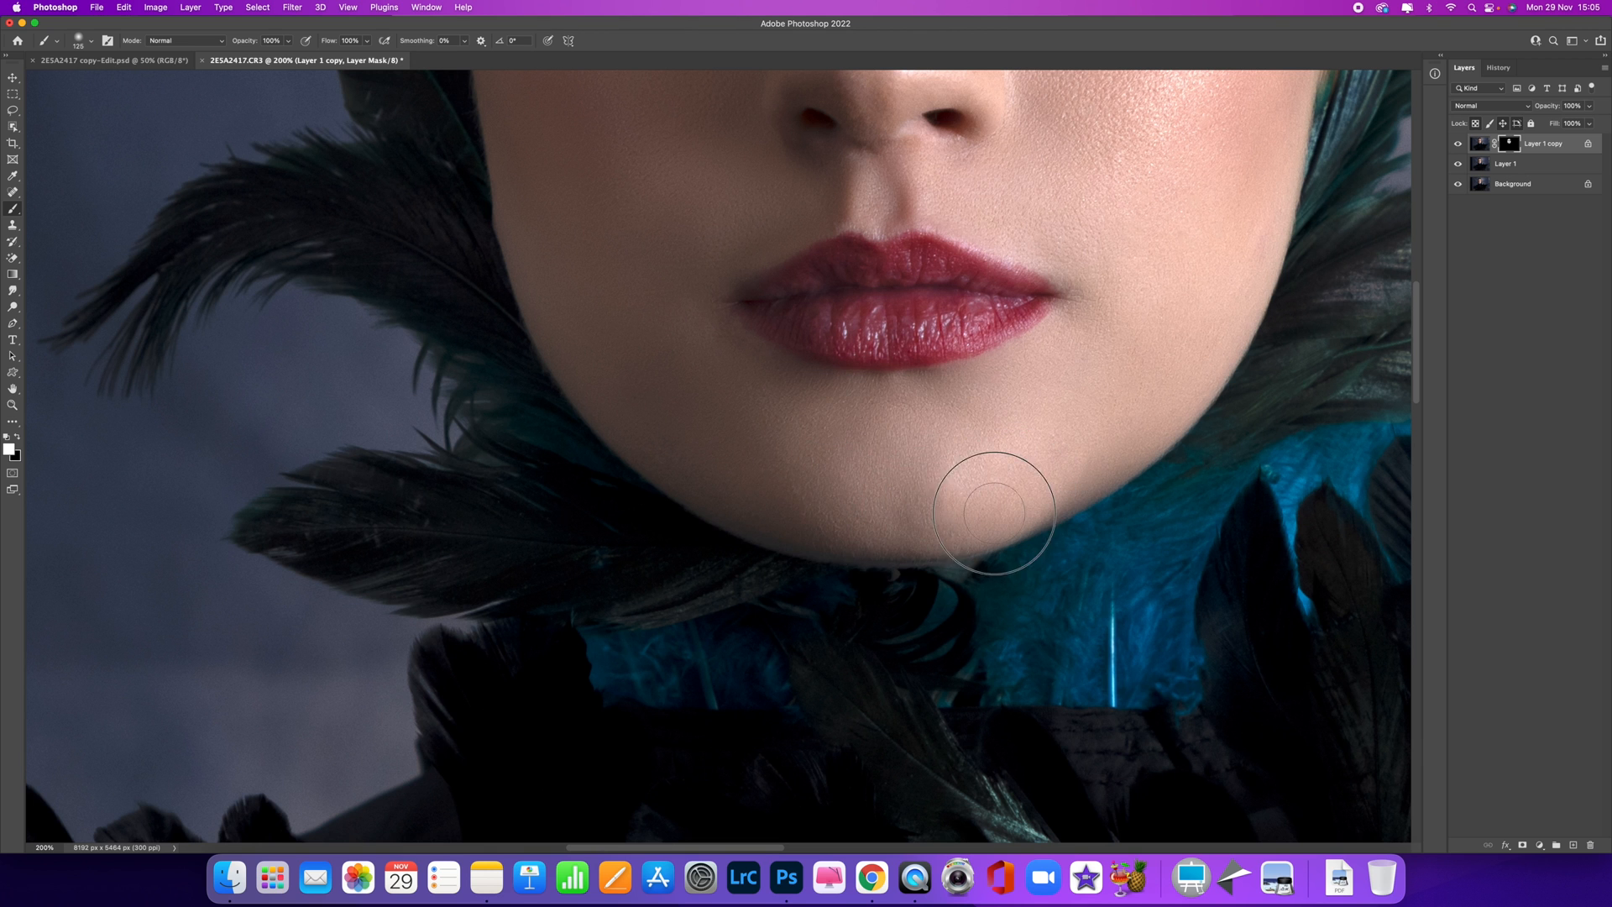
drag(1209, 238, 787, 798)
drag(824, 618, 845, 525)
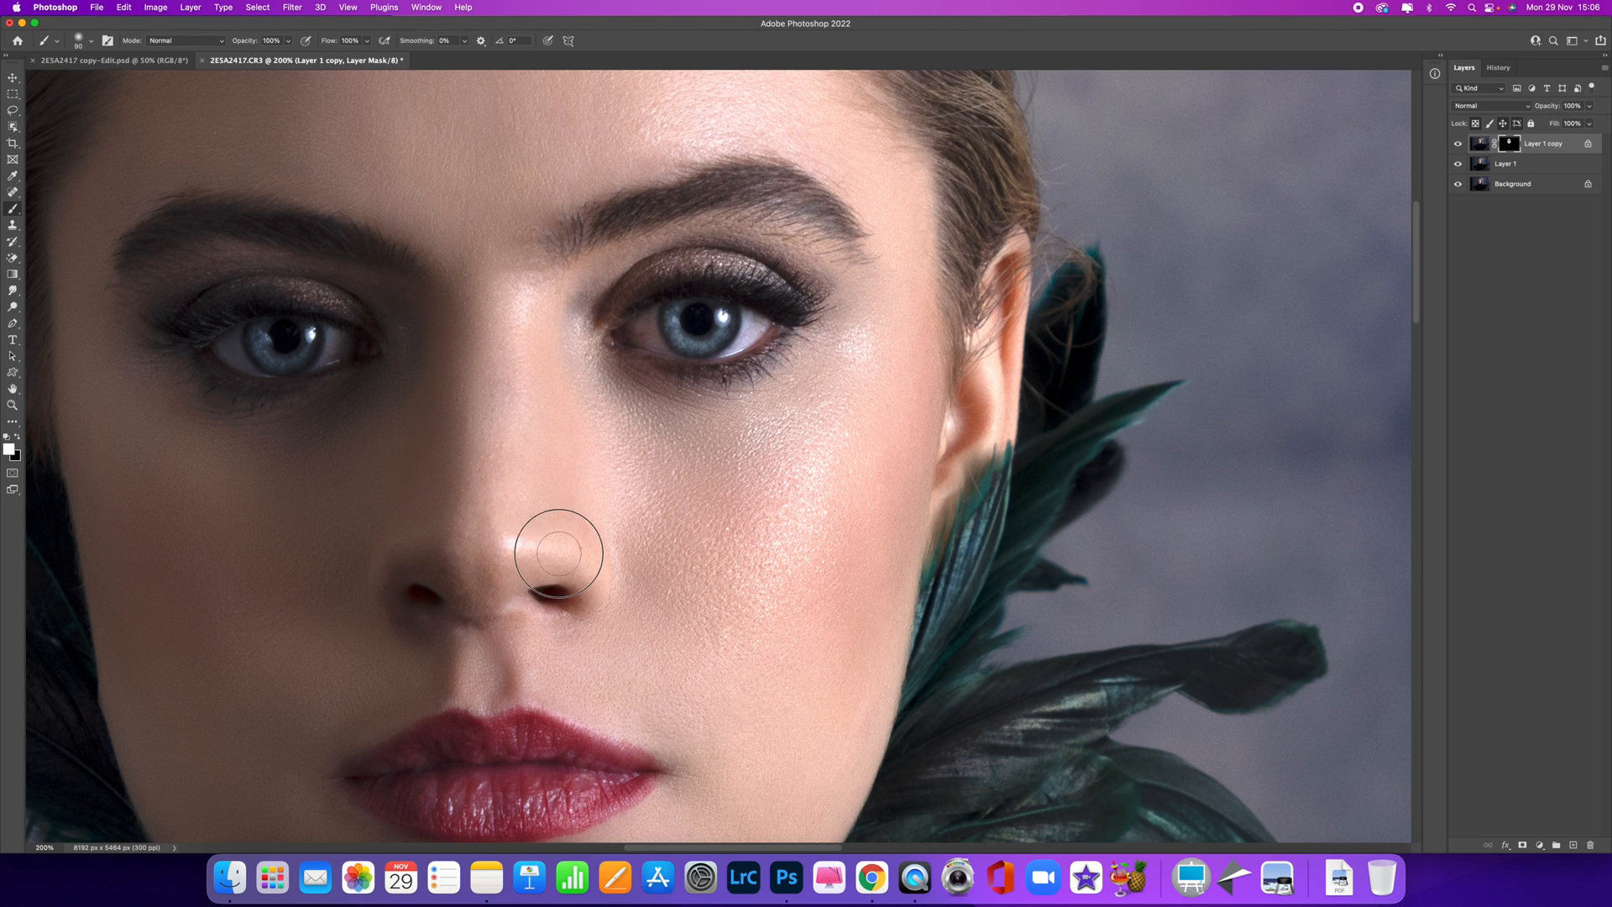
Paint white on the mask over the nose and the remaining forehead skin above the eyebrows
mouse_move(513, 331)
mouse_down()
mouse_move(519, 472)
mouse_move(507, 319)
mouse_move(491, 471)
mouse_move(493, 326)
mouse_move(485, 526)
mouse_move(491, 368)
mouse_move(504, 545)
mouse_move(586, 556)
mouse_move(506, 525)
mouse_up()
drag(865, 146, 866, 287)
key(bracketleft)
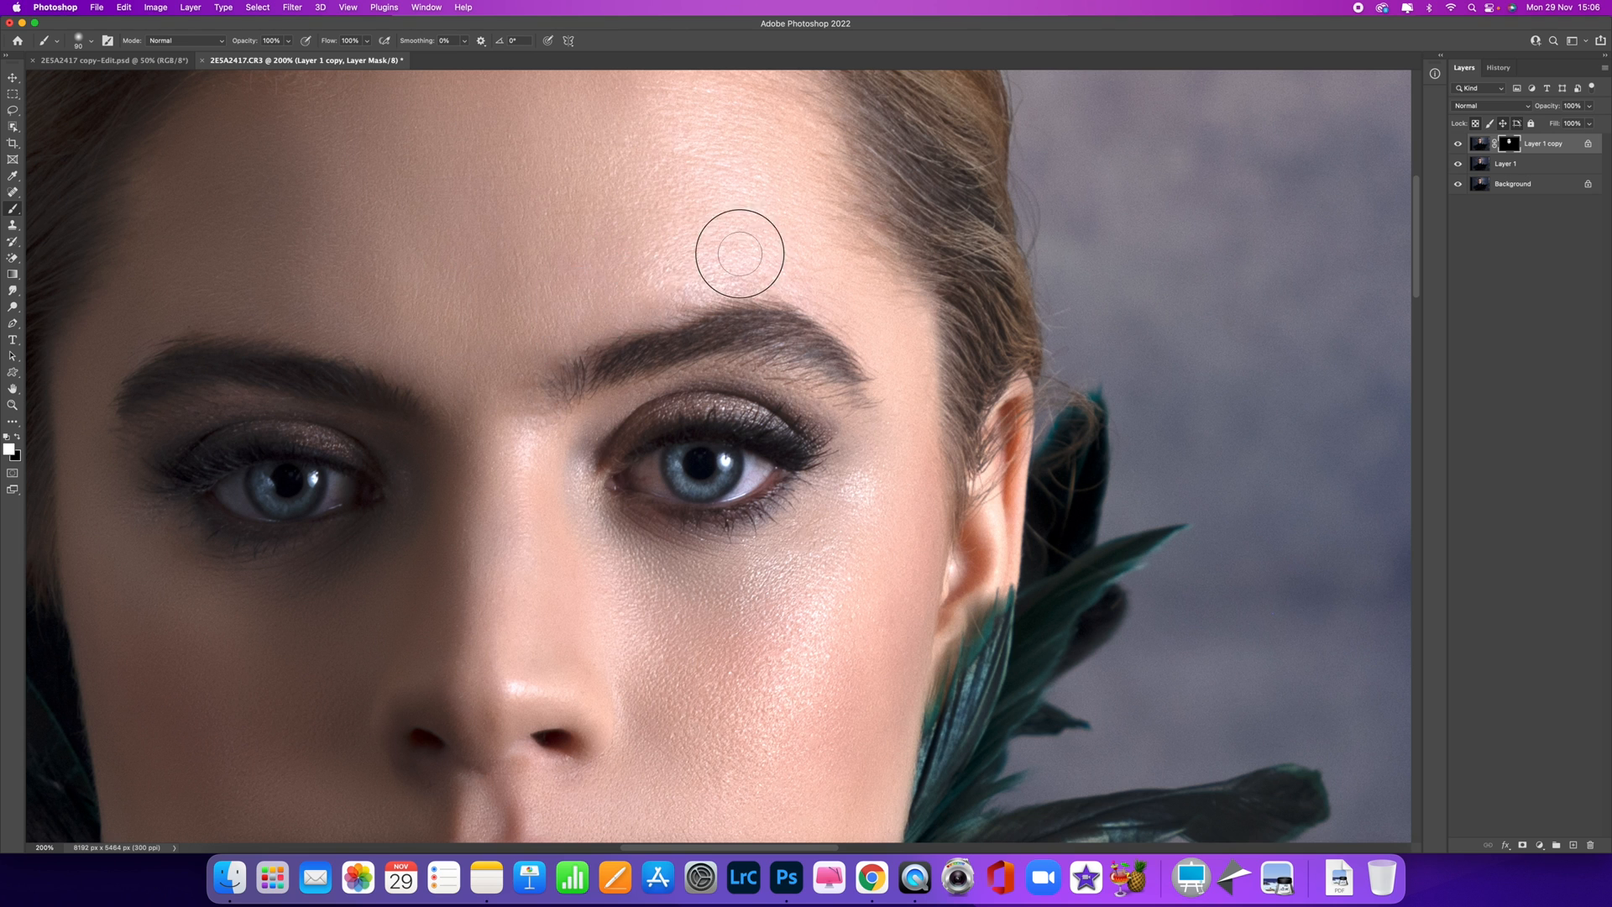
drag(523, 206, 489, 354)
mouse_move(623, 250)
mouse_down()
mouse_move(690, 327)
mouse_move(668, 329)
mouse_move(736, 340)
mouse_move(664, 280)
mouse_move(736, 299)
mouse_move(593, 281)
mouse_move(683, 312)
mouse_move(579, 343)
mouse_move(634, 328)
mouse_up()
mouse_move(417, 326)
mouse_down()
mouse_move(469, 243)
mouse_move(428, 215)
mouse_up()
mouse_move(758, 353)
mouse_down()
mouse_move(712, 213)
mouse_move(765, 170)
mouse_up()
drag(781, 407, 842, 199)
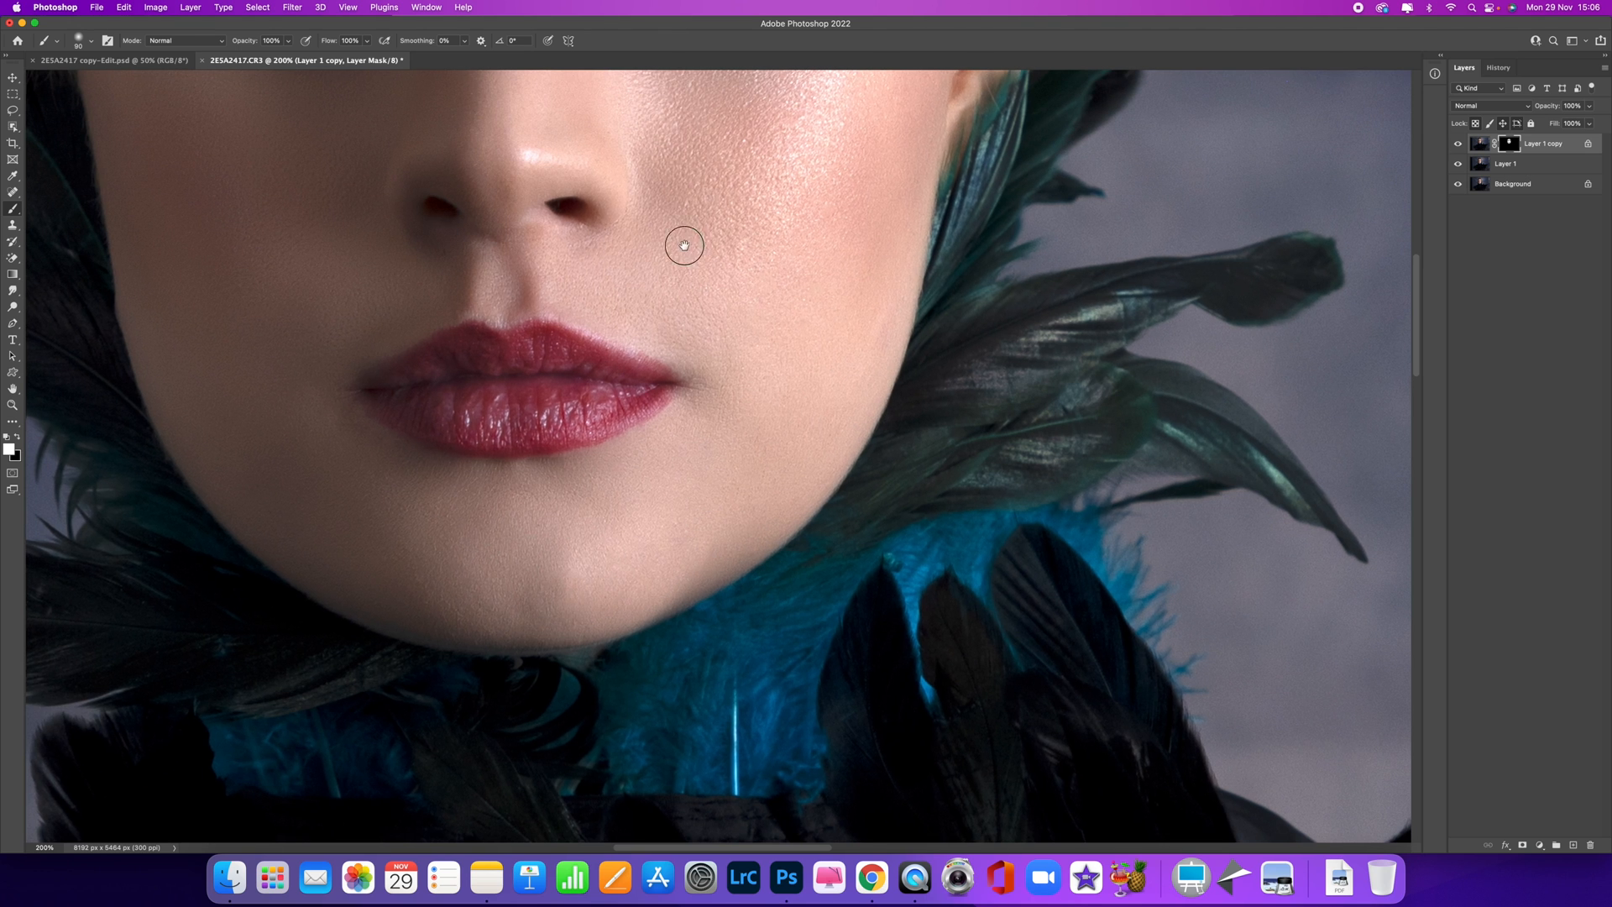
Paint black on the mask over both eyes with a smaller brush to bring back their original detail
drag(684, 245, 752, 562)
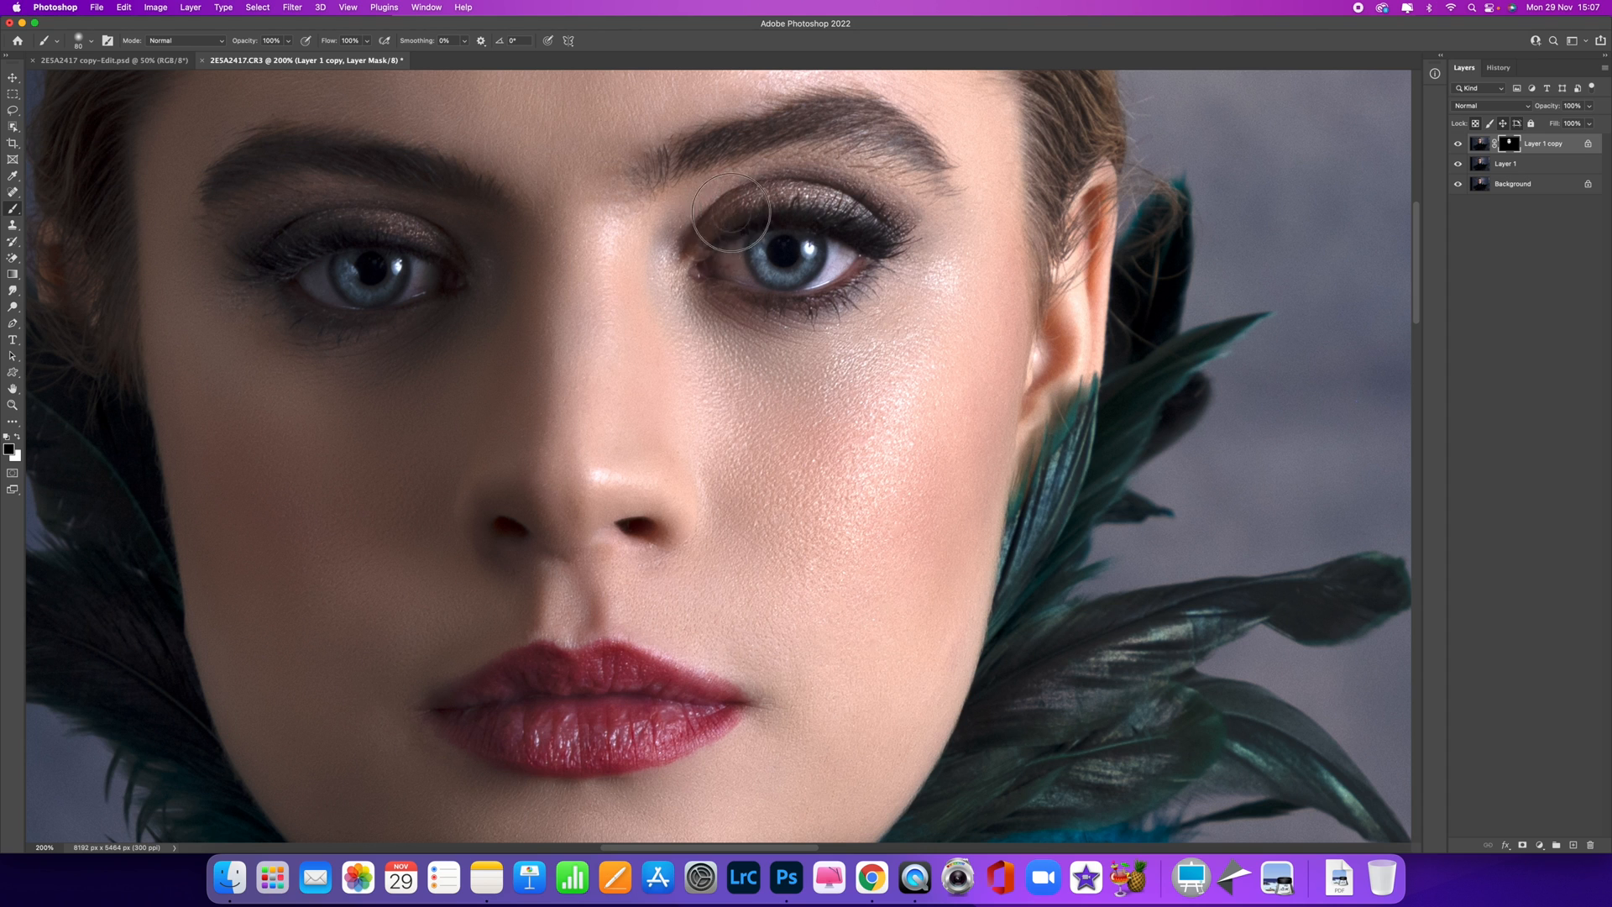
key(bracketleft)
mouse_move(886, 233)
mouse_down()
mouse_move(836, 206)
mouse_move(756, 199)
mouse_move(815, 178)
mouse_move(788, 301)
mouse_up()
mouse_move(626, 256)
mouse_down()
mouse_move(764, 210)
mouse_move(861, 220)
mouse_move(843, 216)
mouse_move(886, 248)
mouse_move(806, 192)
mouse_move(629, 250)
mouse_move(821, 197)
mouse_move(866, 231)
mouse_up()
drag(485, 248, 759, 227)
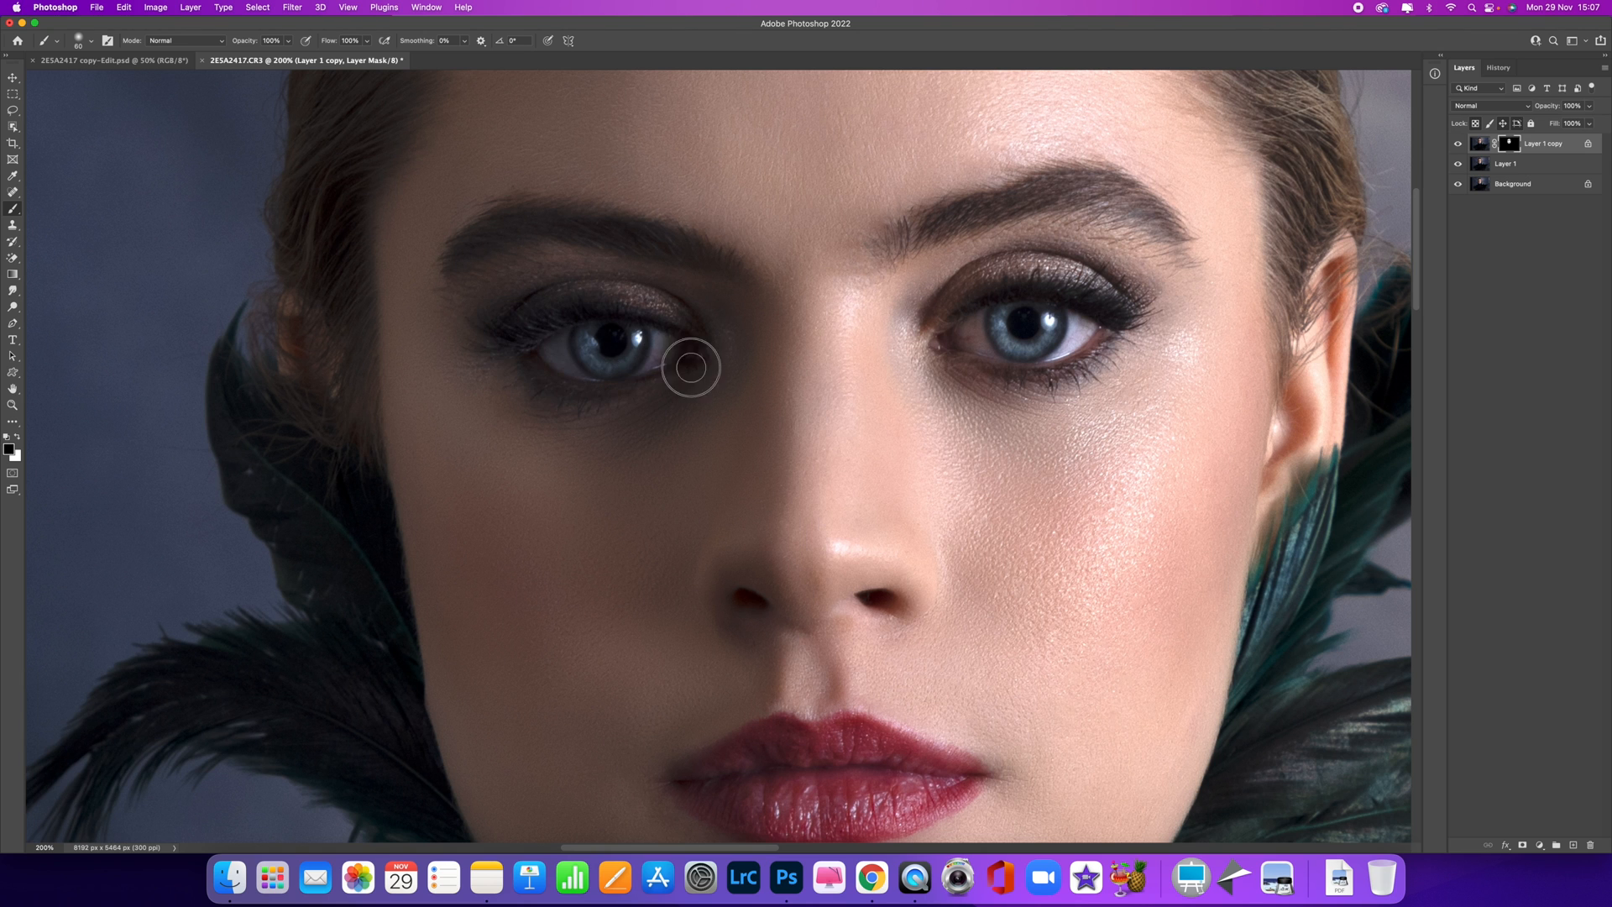
Restore the original detail of the lips and eyebrows by painting black on the mask with a small brush
scroll(914, 285, down, 5)
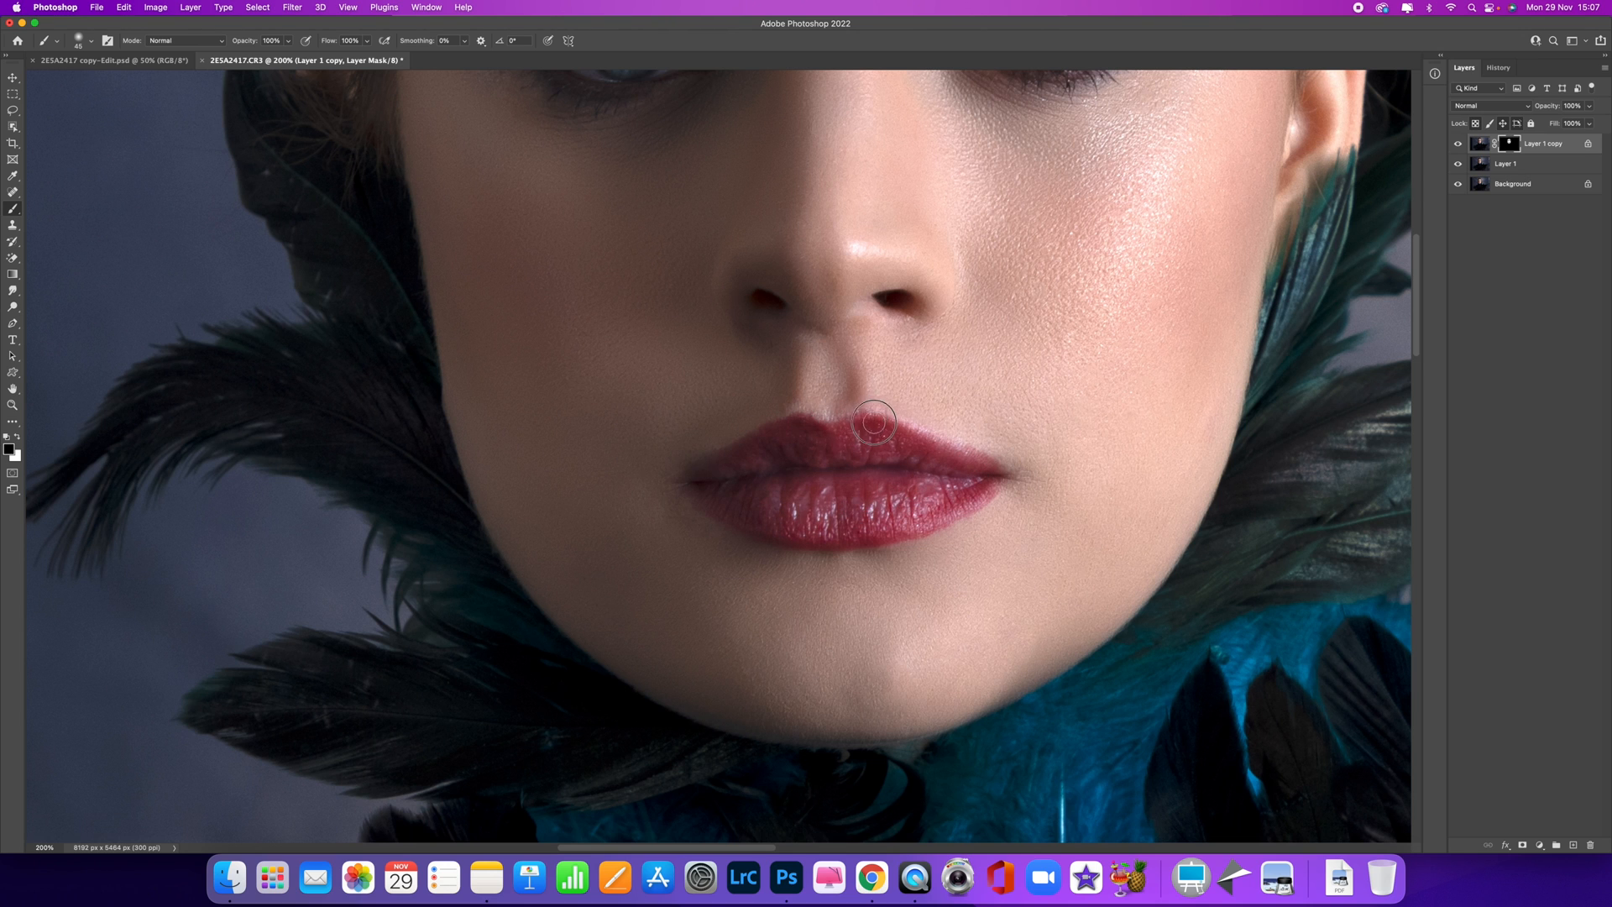
key(bracketleft)
drag(1050, 241, 932, 626)
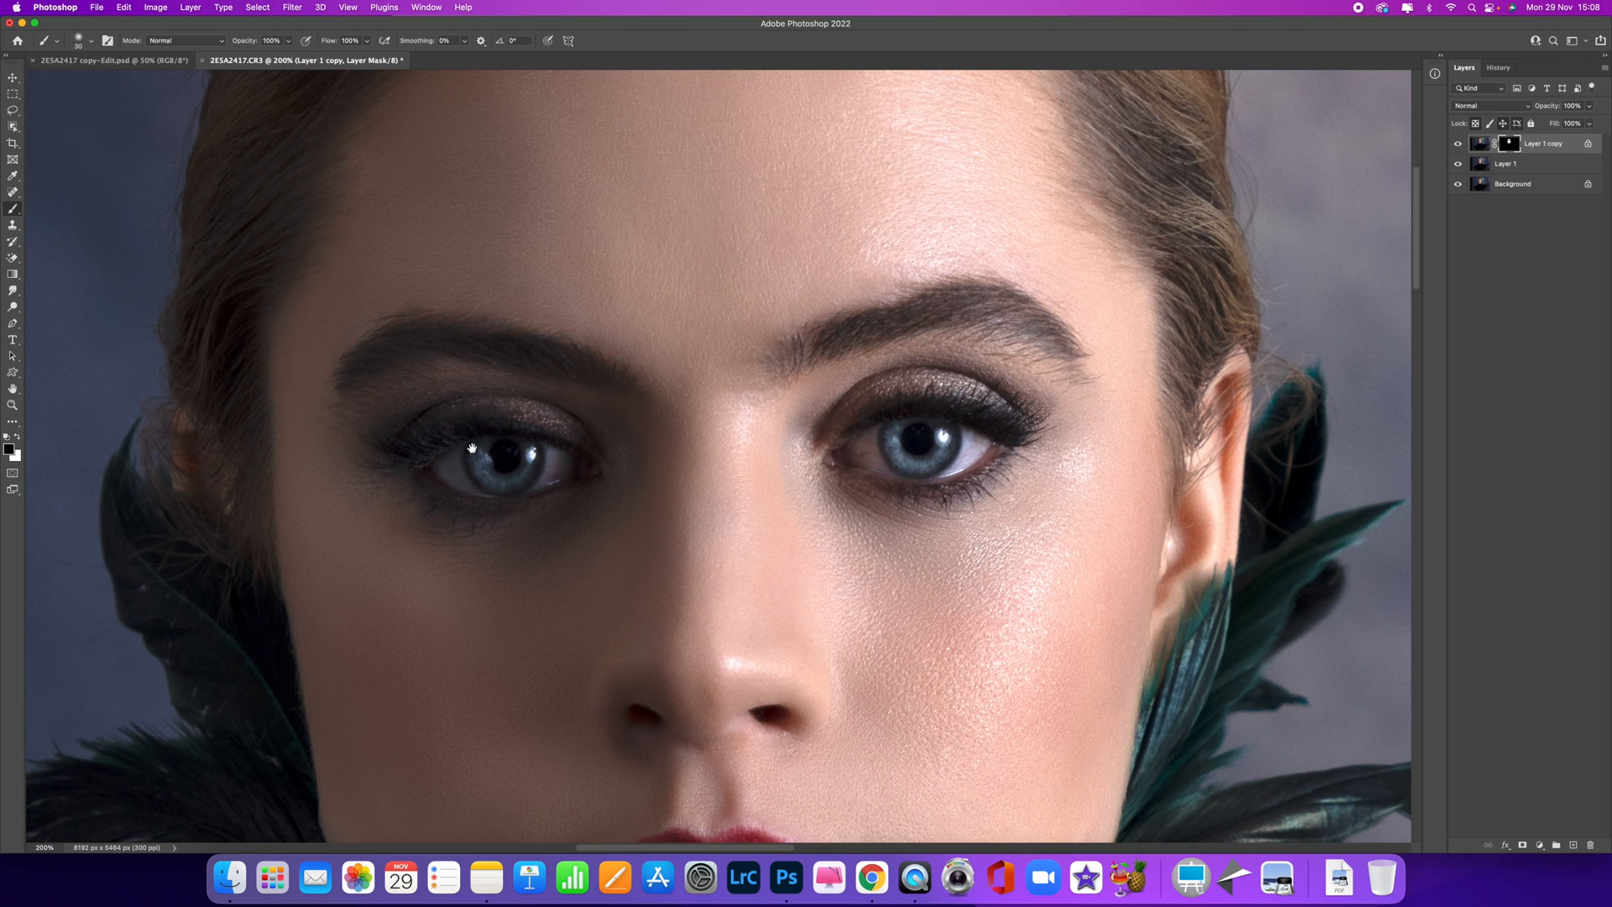
drag(472, 448, 608, 368)
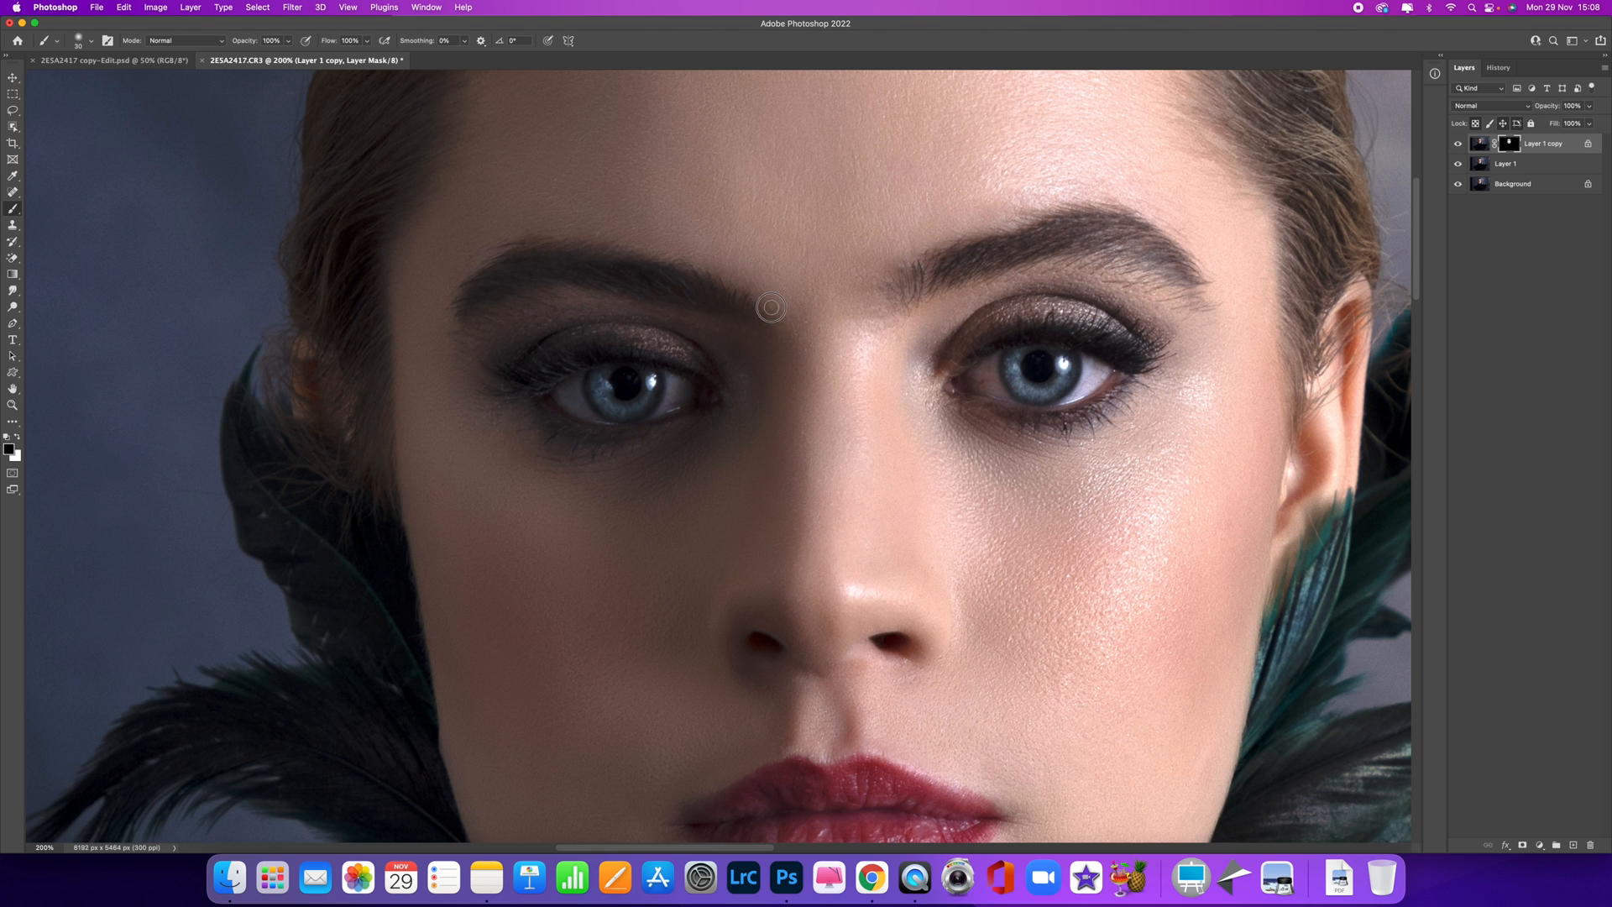
Hide Layer 1 copy and Layer 1 to inspect the unretouched Background up close
key(super+minus)
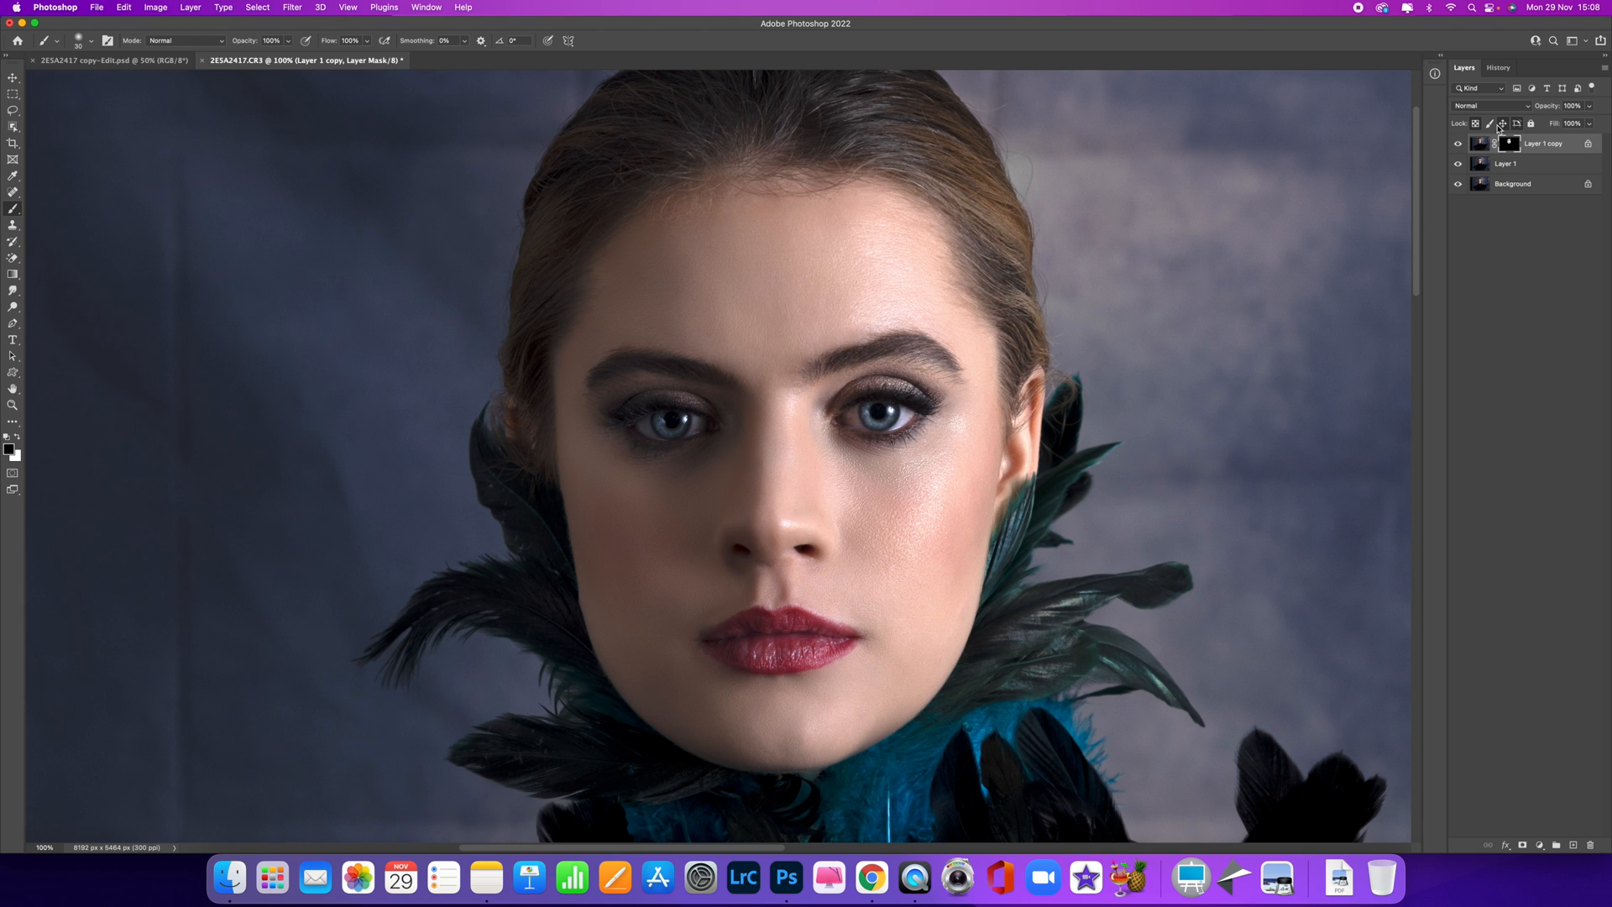
click(1458, 145)
click(1458, 166)
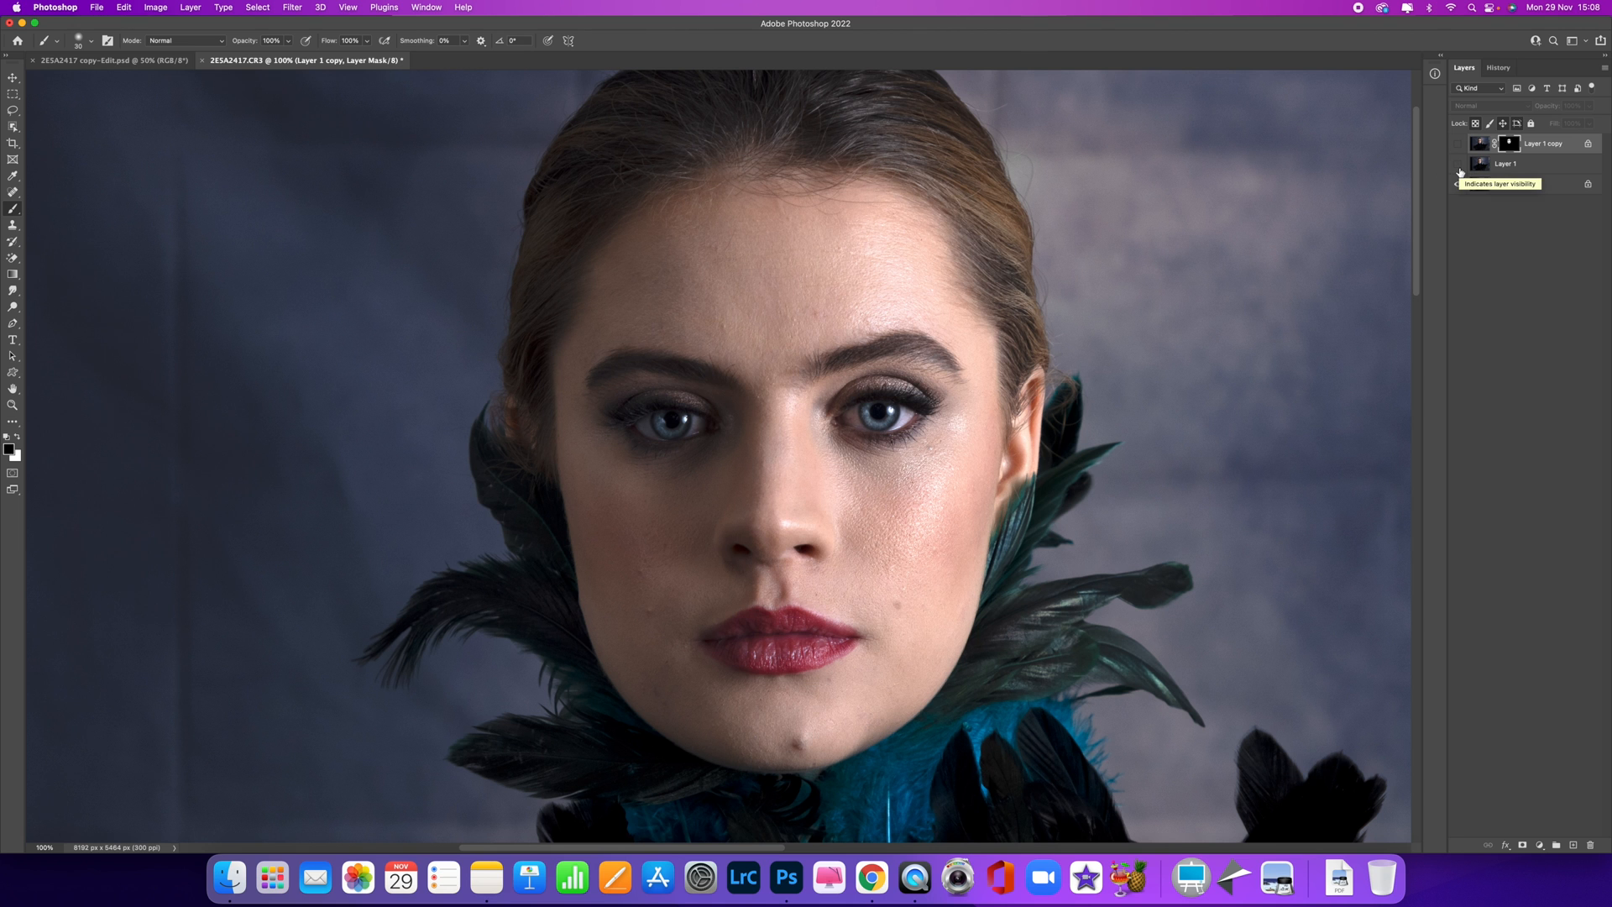
key(super+plus)
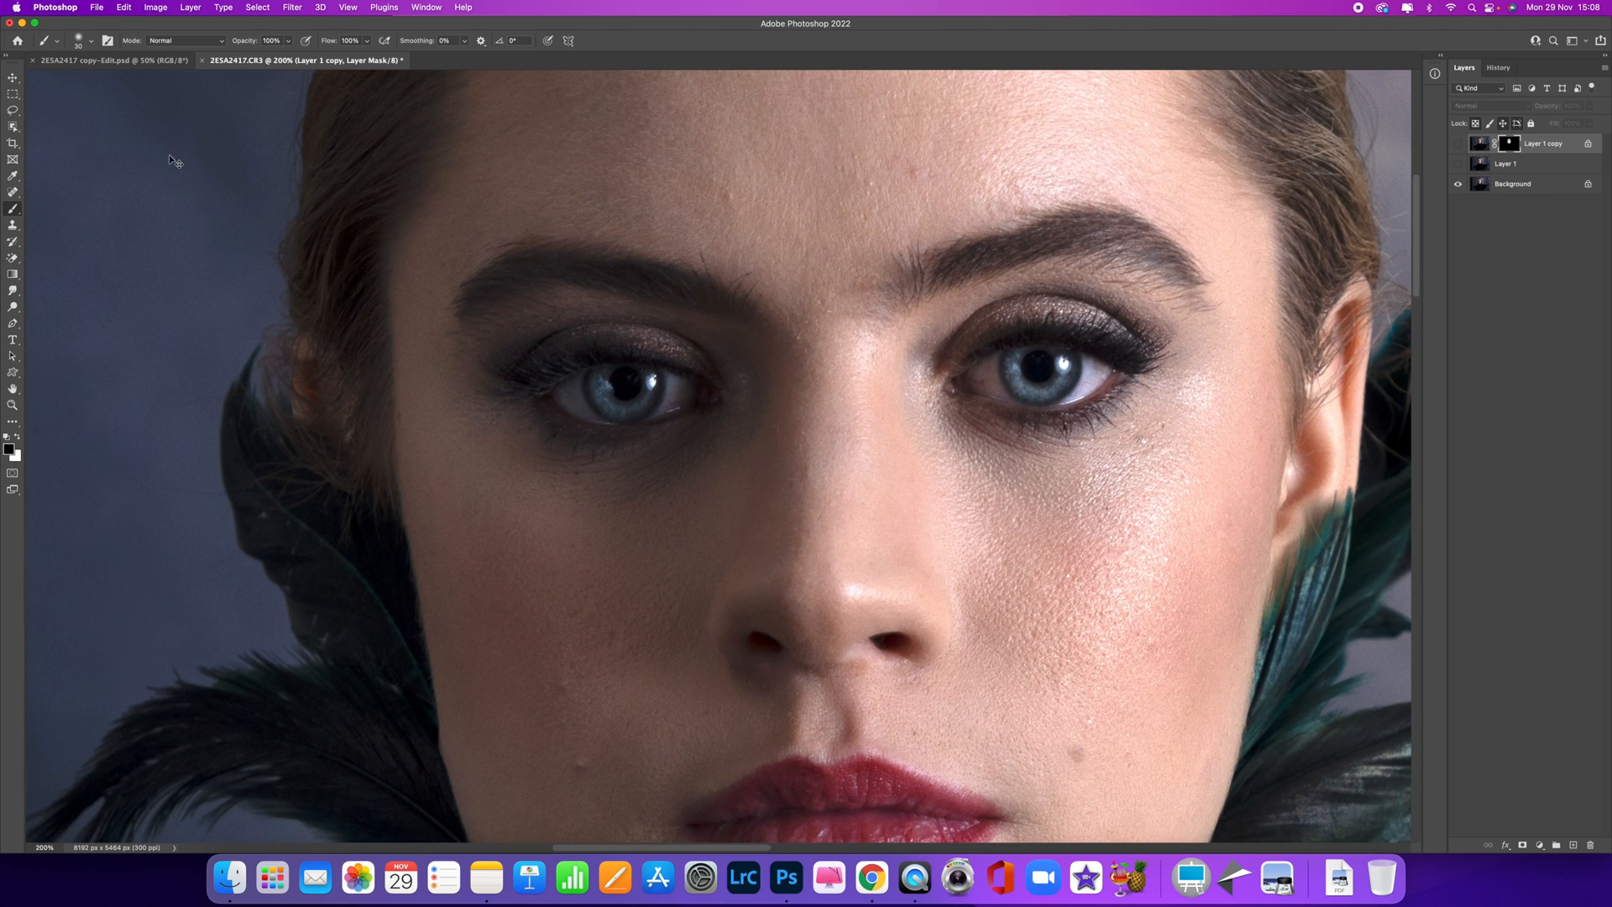
click(13, 193)
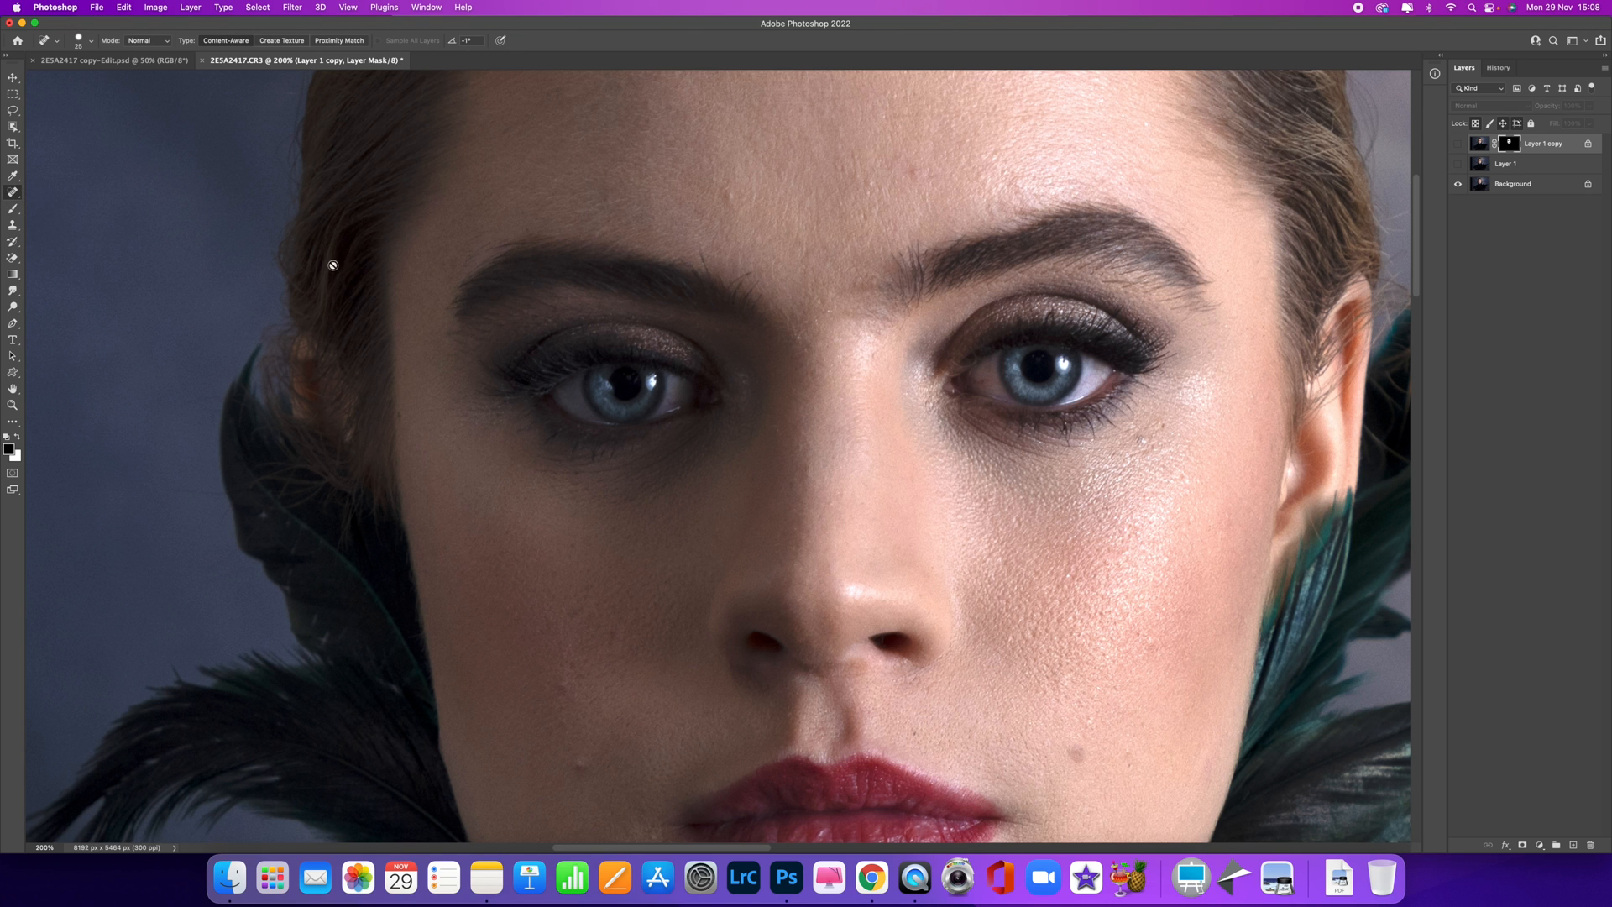
Toggle the visibility of Layer 1 to compare the healed skin with the Background, leaving the layer shown
key(super+minus)
click(1456, 167)
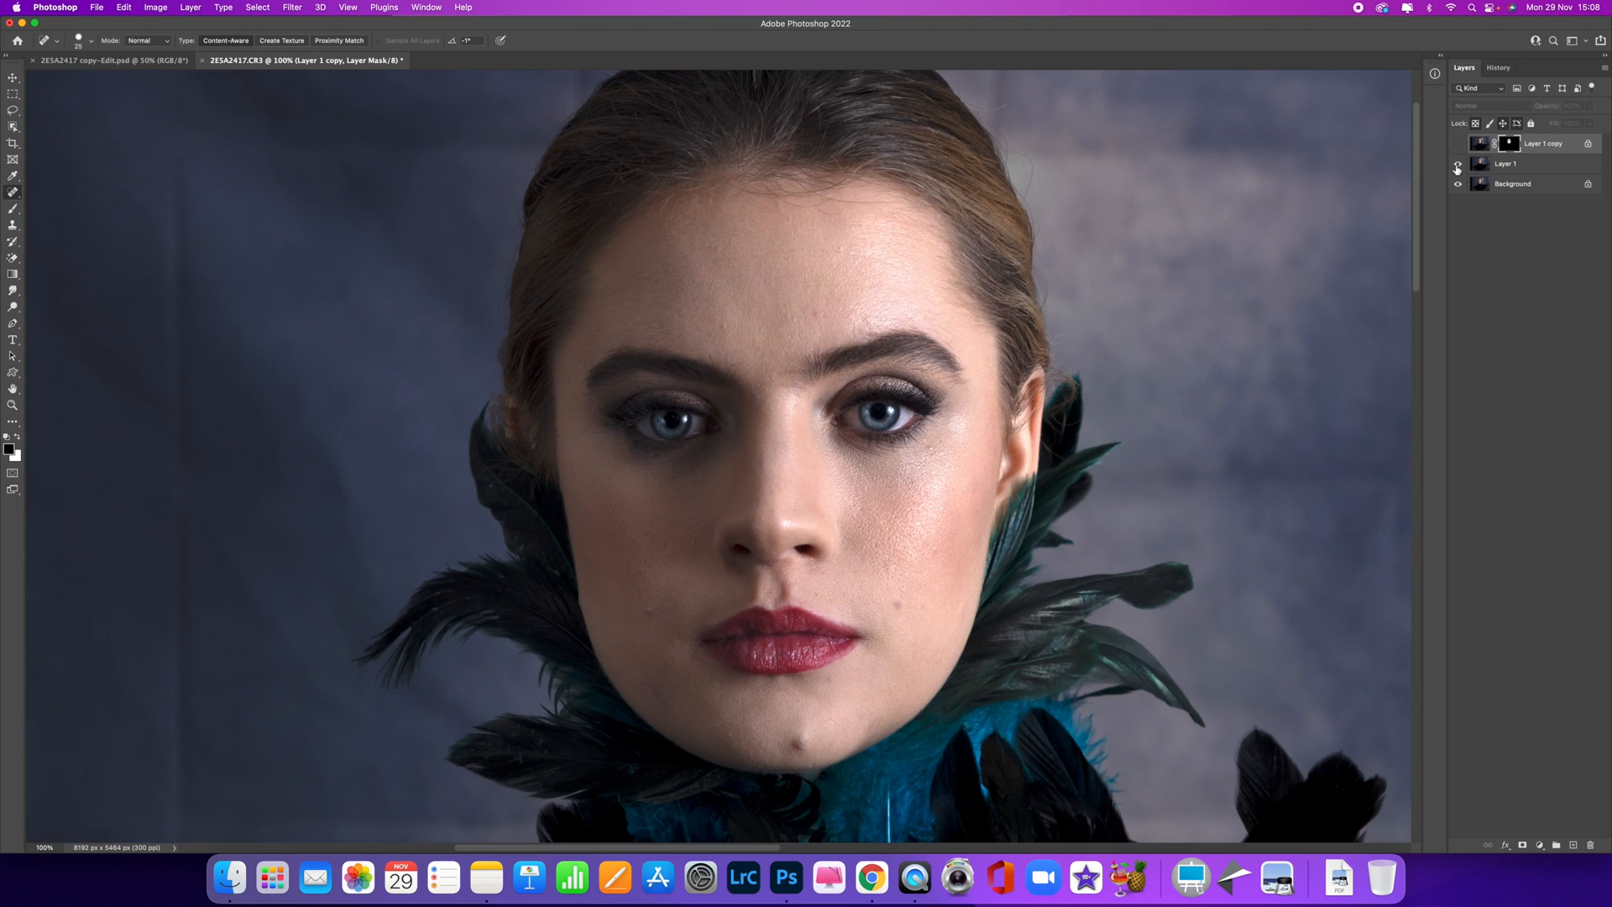
key(super+plus)
click(1456, 167)
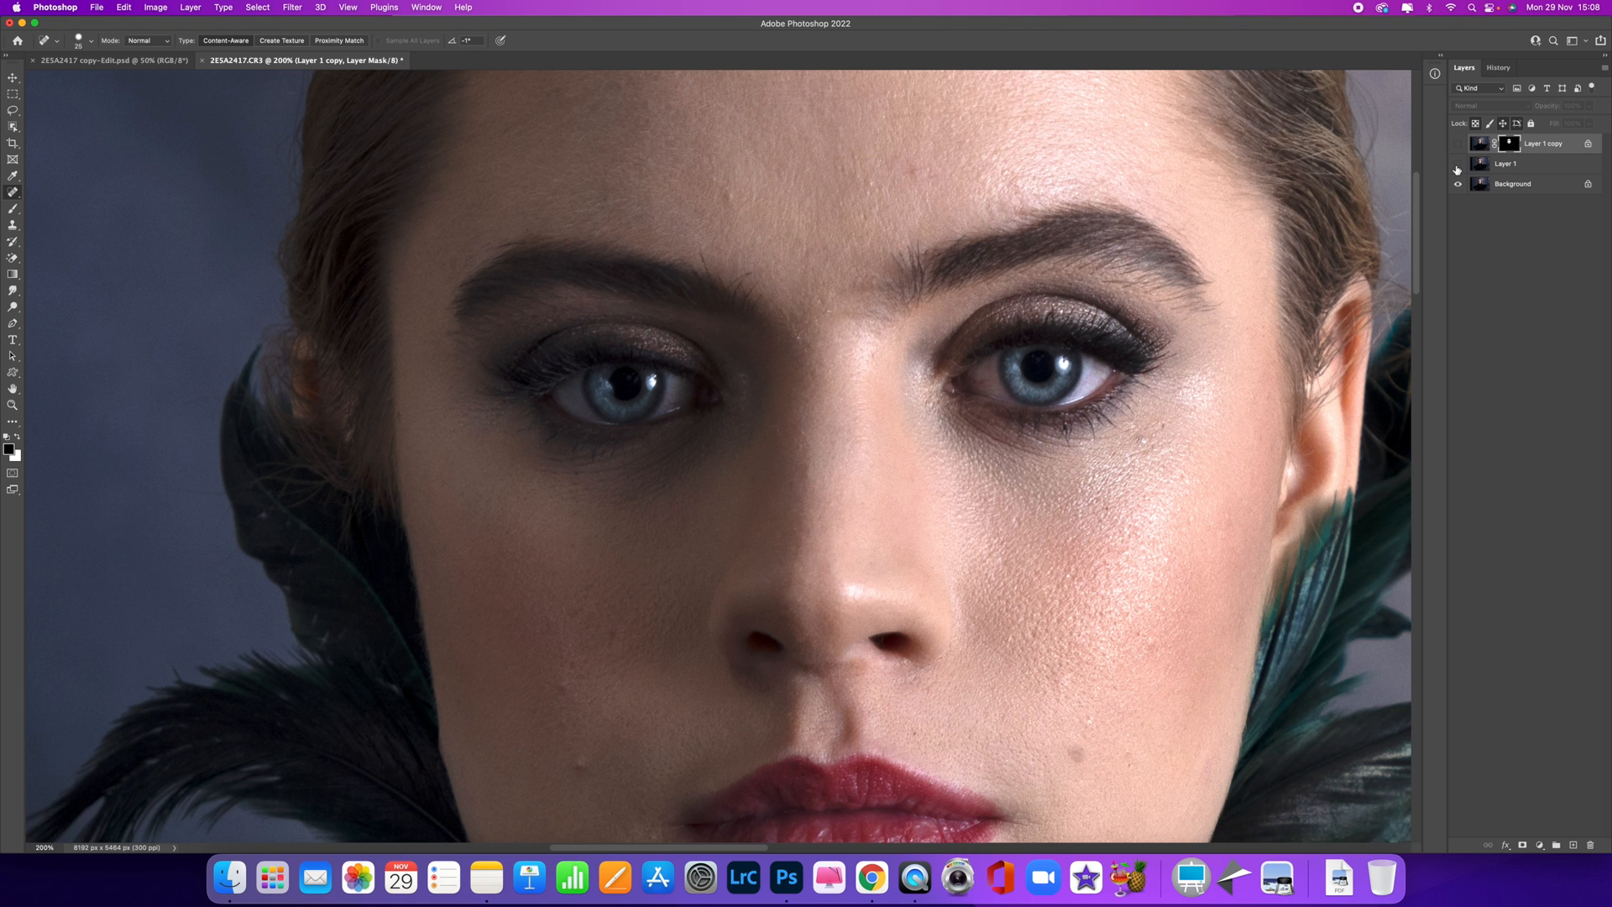
click(1456, 167)
drag(1203, 375, 1162, 205)
click(1456, 167)
click(1457, 167)
key(super+minus)
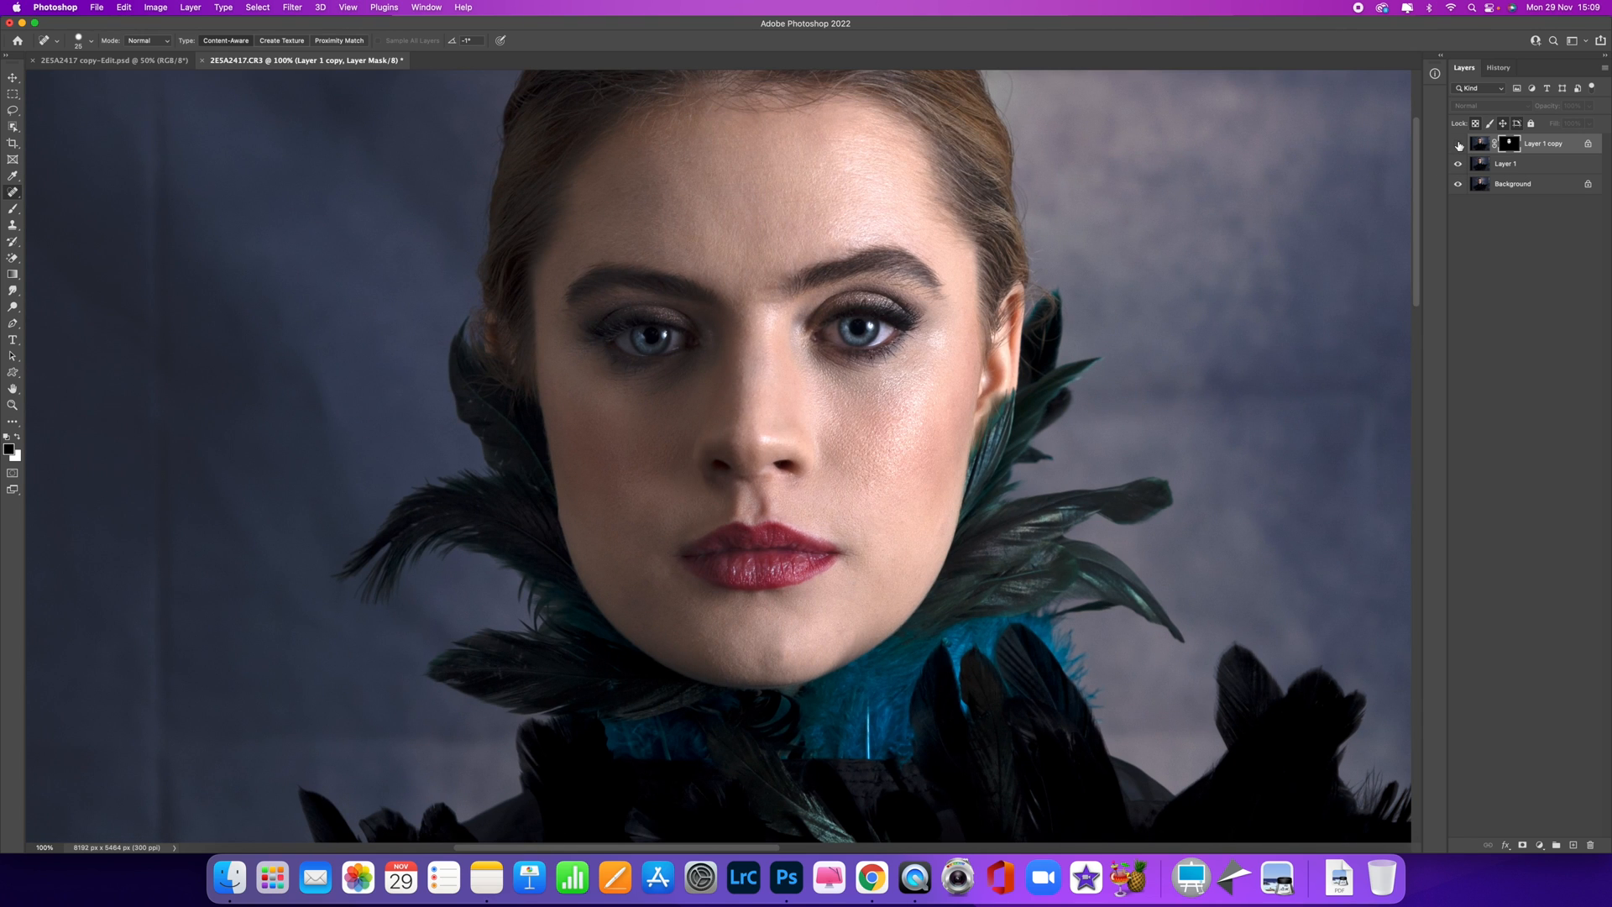
Show Layer 1 copy again and toggle it to compare the face with and without the smoothing
click(1459, 146)
key(super+plus)
click(1458, 145)
click(1458, 145)
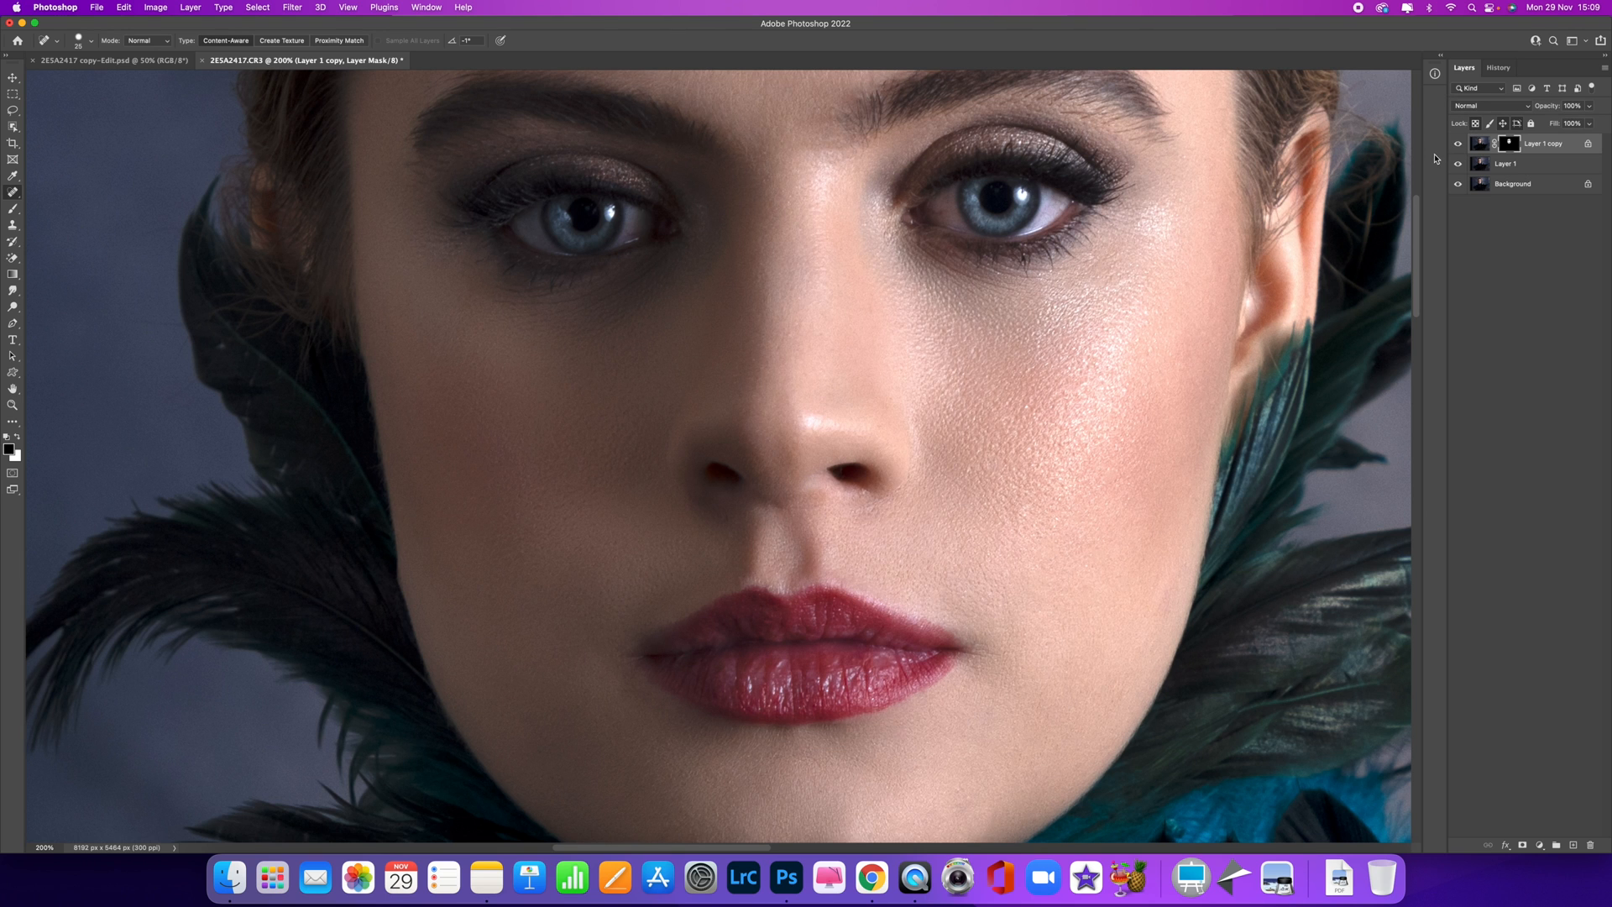
key(super+minus)
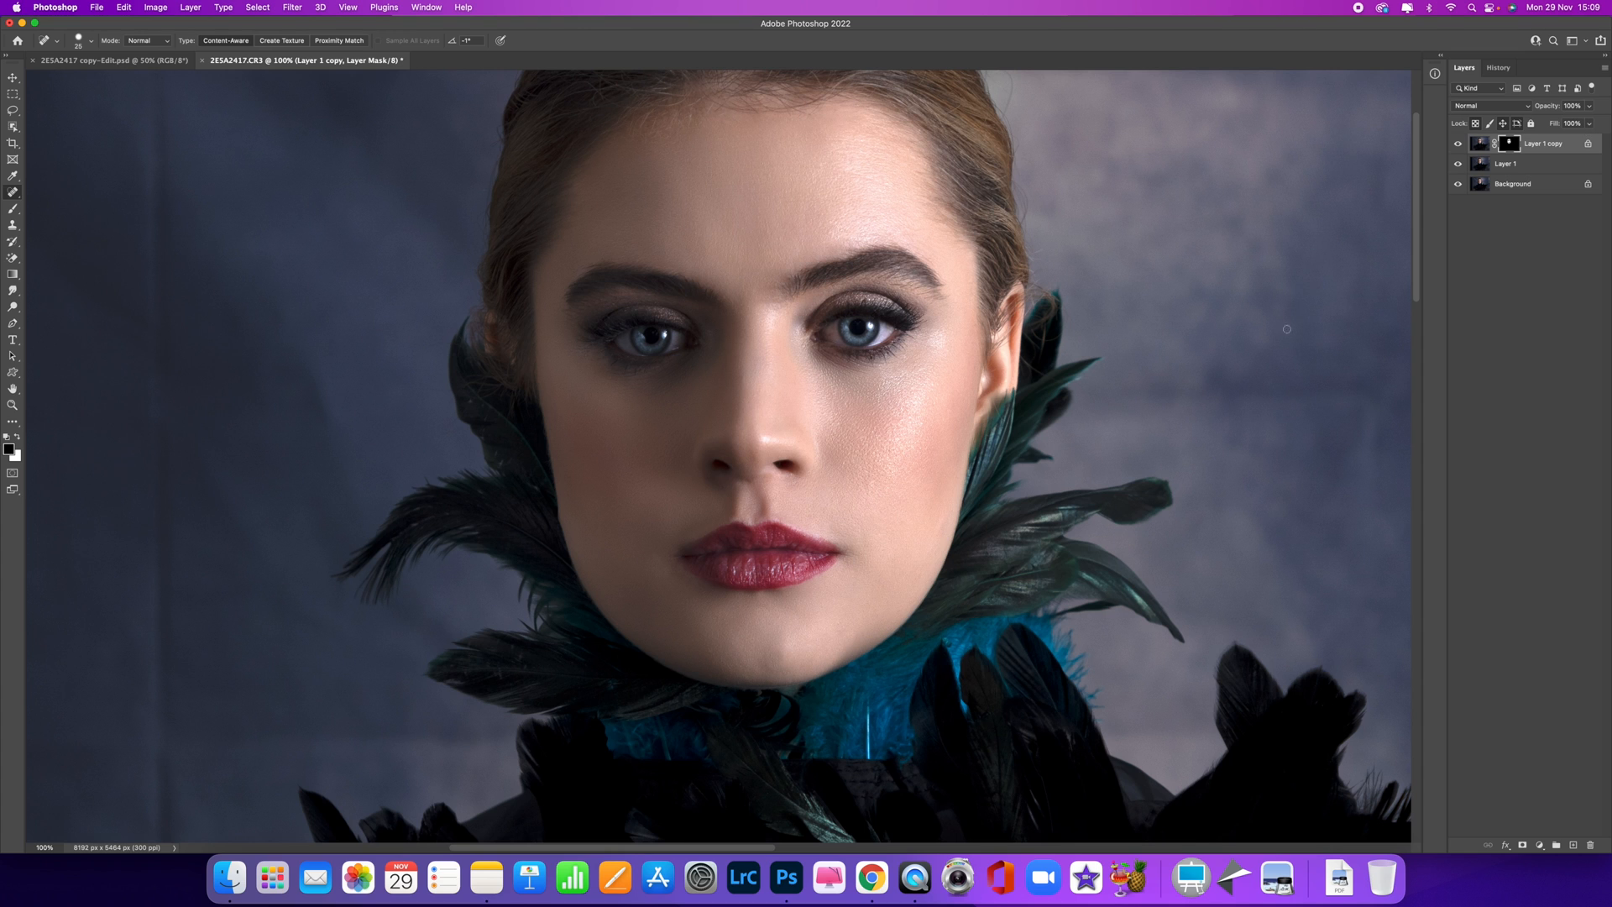
Try a lower opacity on Layer 1 copy and return it to 100%
click(1589, 107)
mouse_move(1587, 122)
mouse_down()
mouse_move(1500, 124)
mouse_move(1573, 124)
mouse_up()
drag(1575, 126, 1603, 127)
Reduce the opacity of Layer 1 copy to 70% to soften the skin smoothing
key(super+plus)
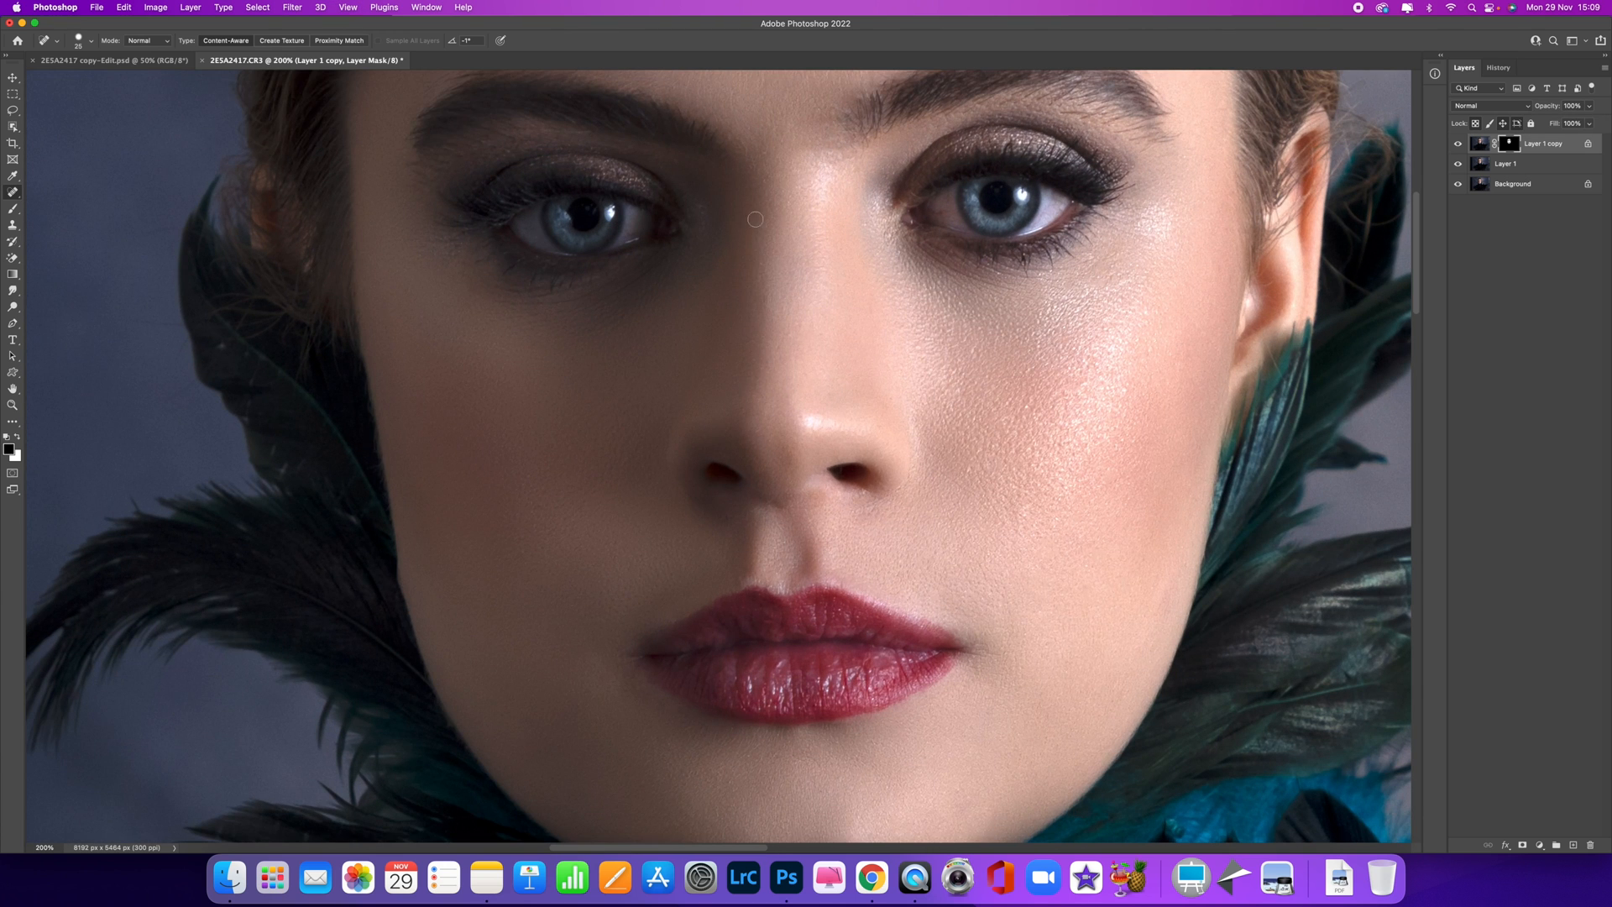
key(super+minus)
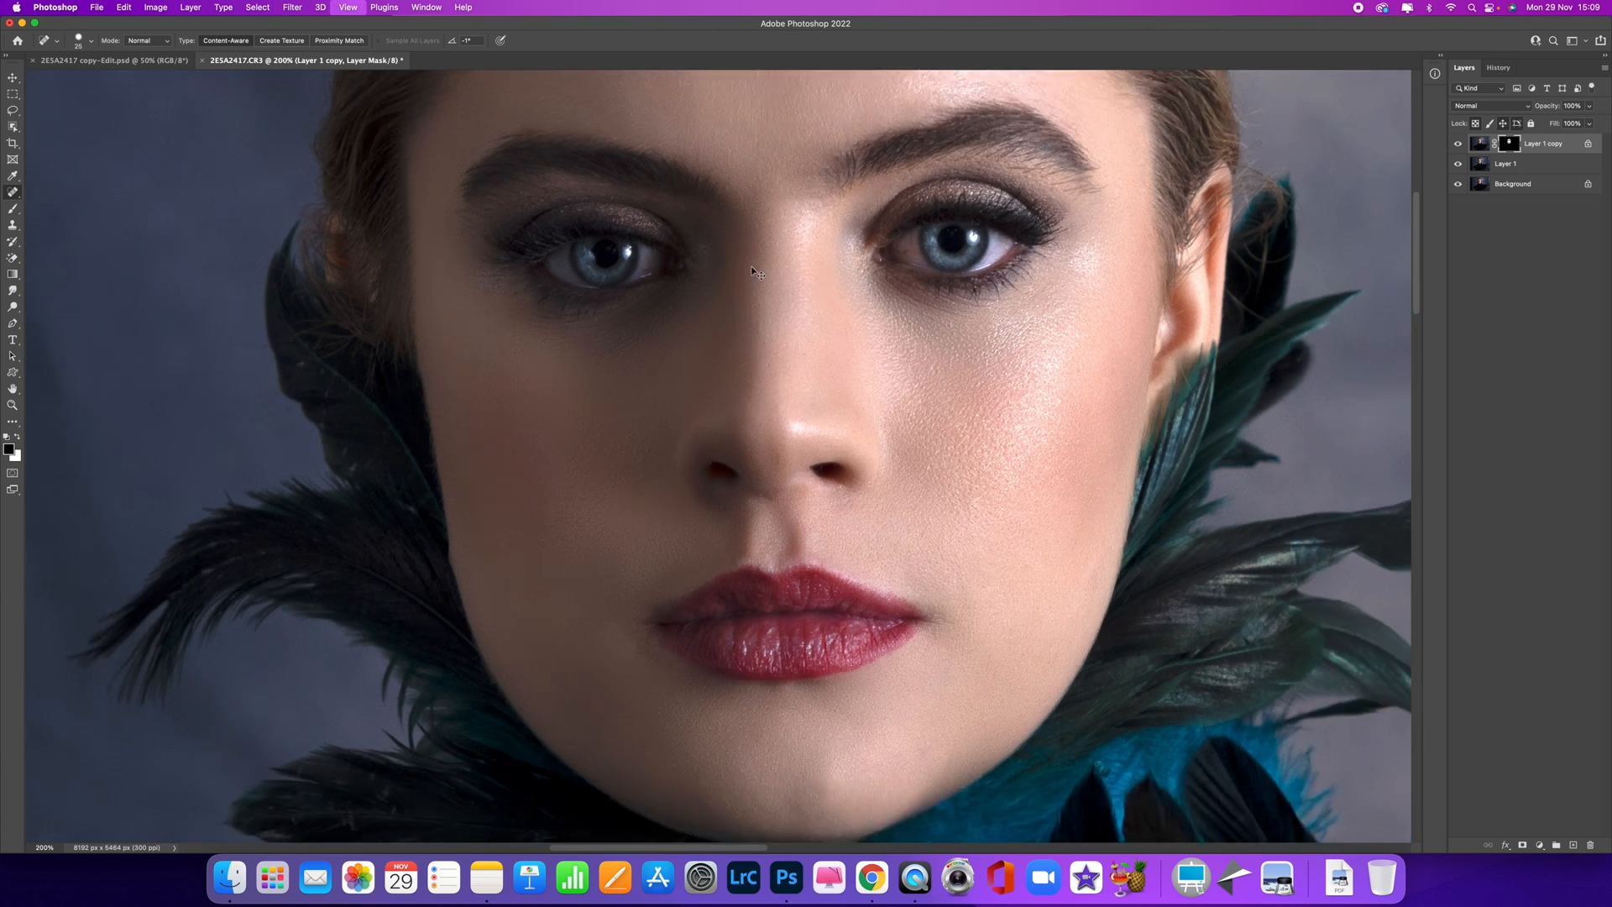
click(1588, 106)
drag(1587, 123, 1580, 125)
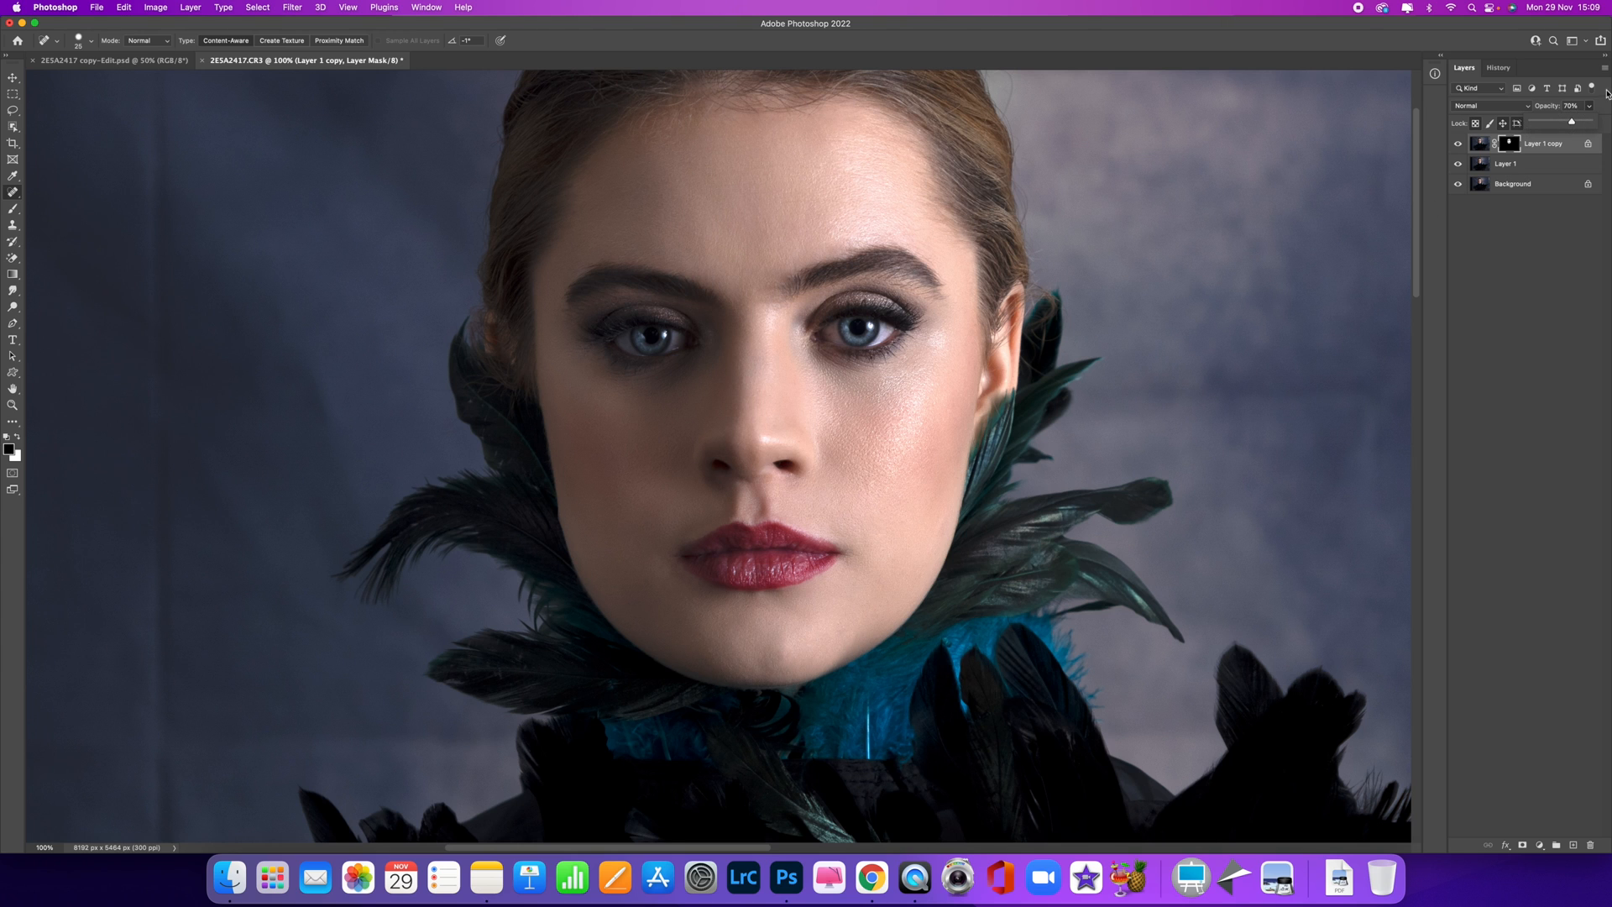
Examine the smoothed skin around the mouth, chin and forehead close up
click(1570, 330)
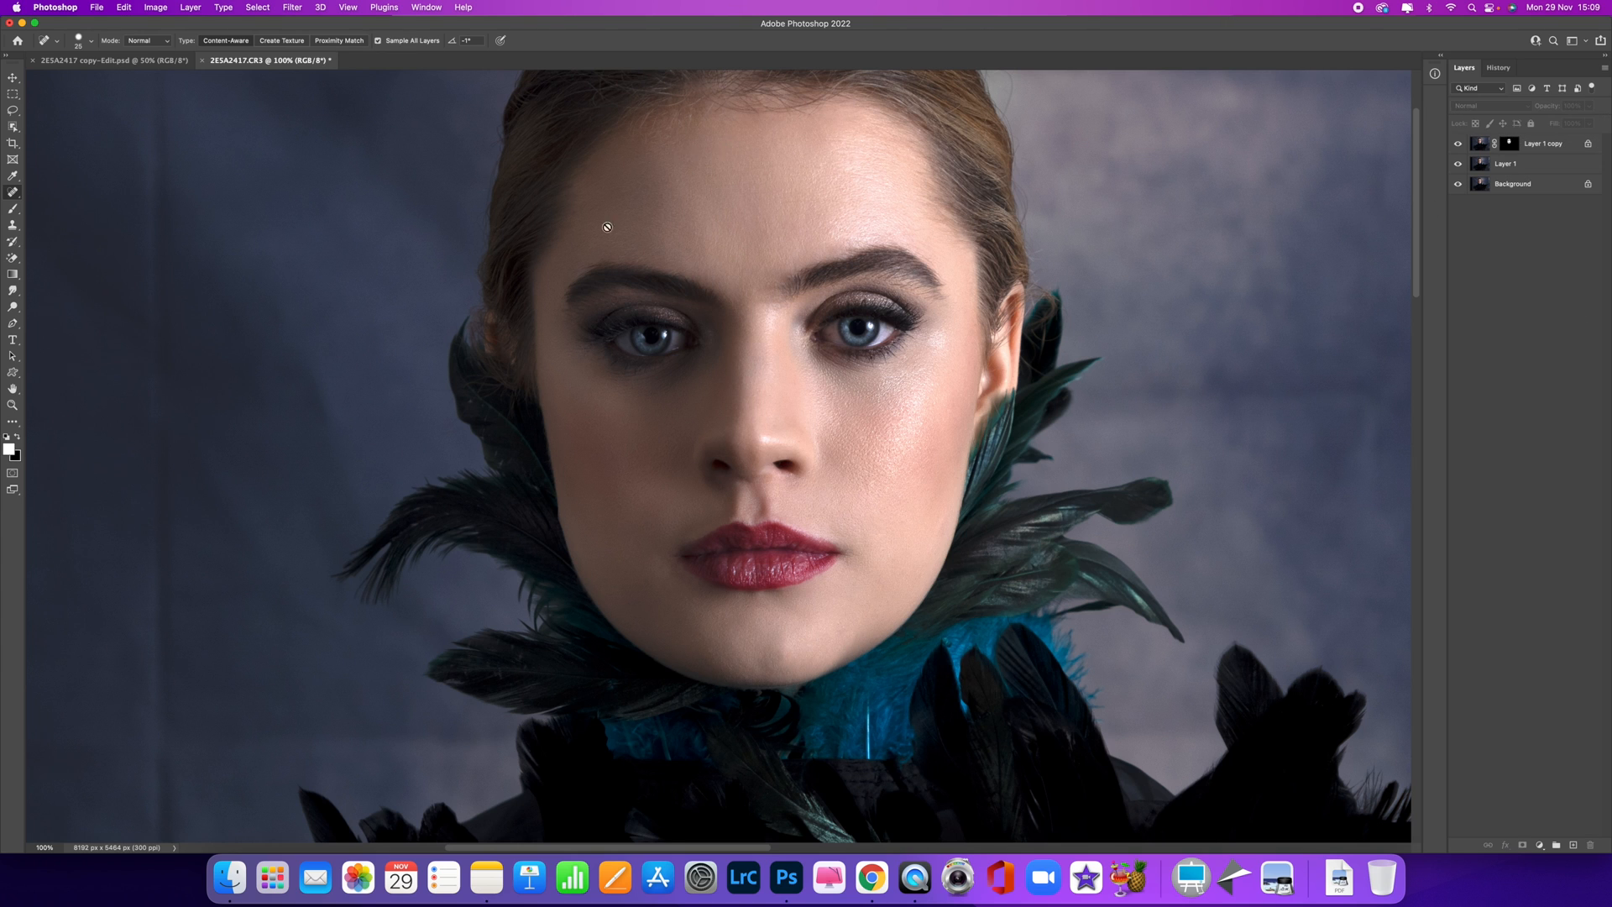
key(super+plus)
drag(925, 606, 860, 251)
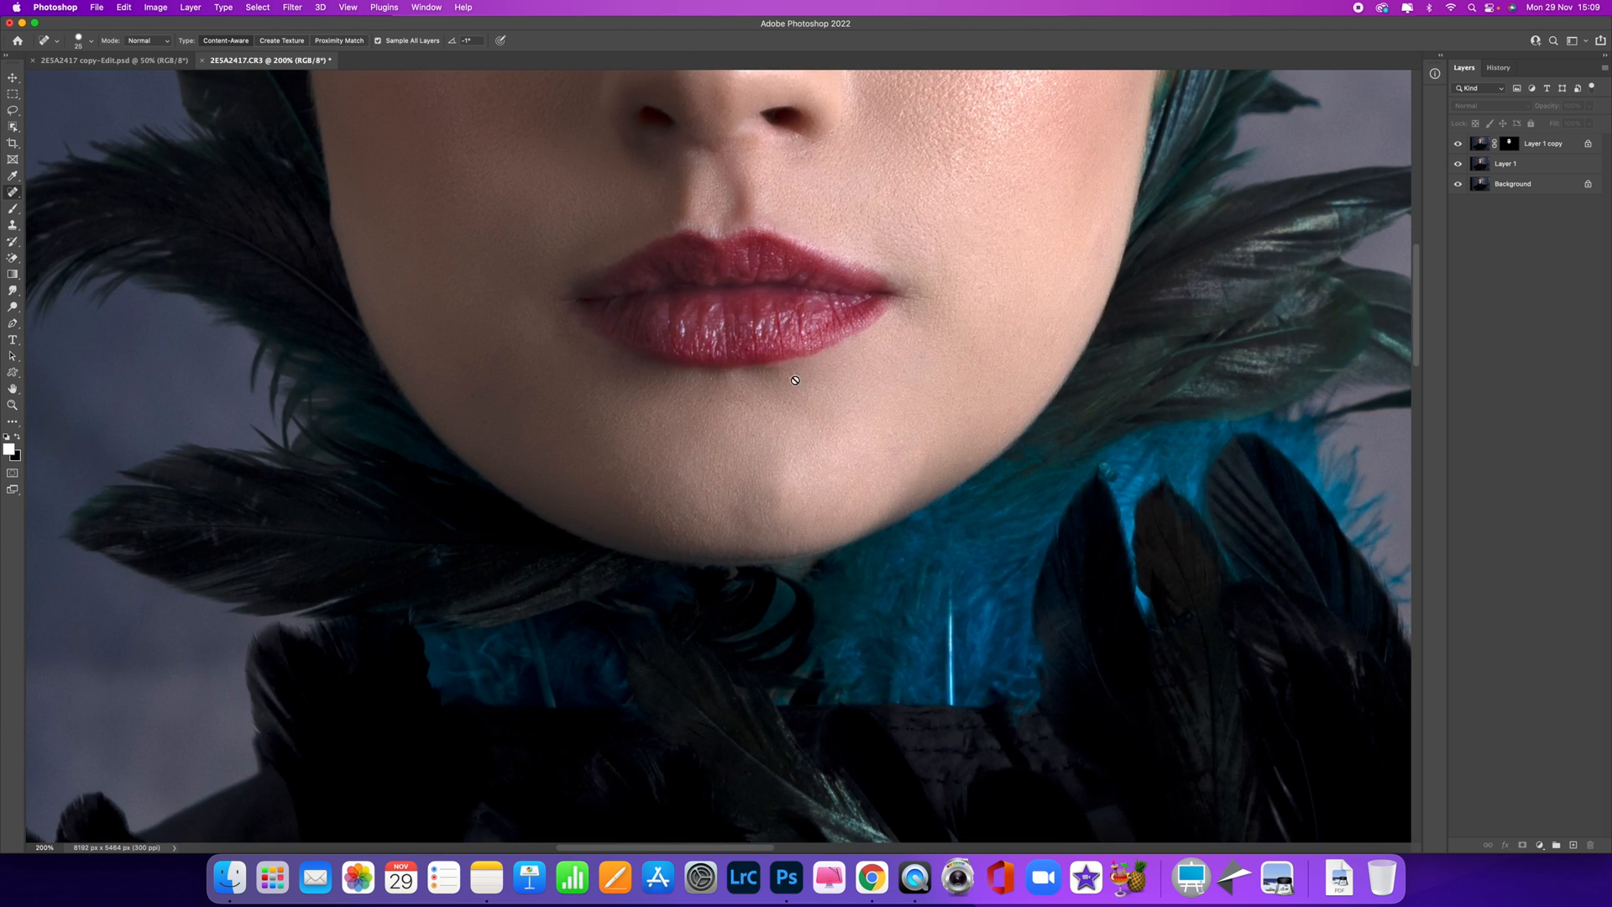
key(super+minus)
key(super+minus)
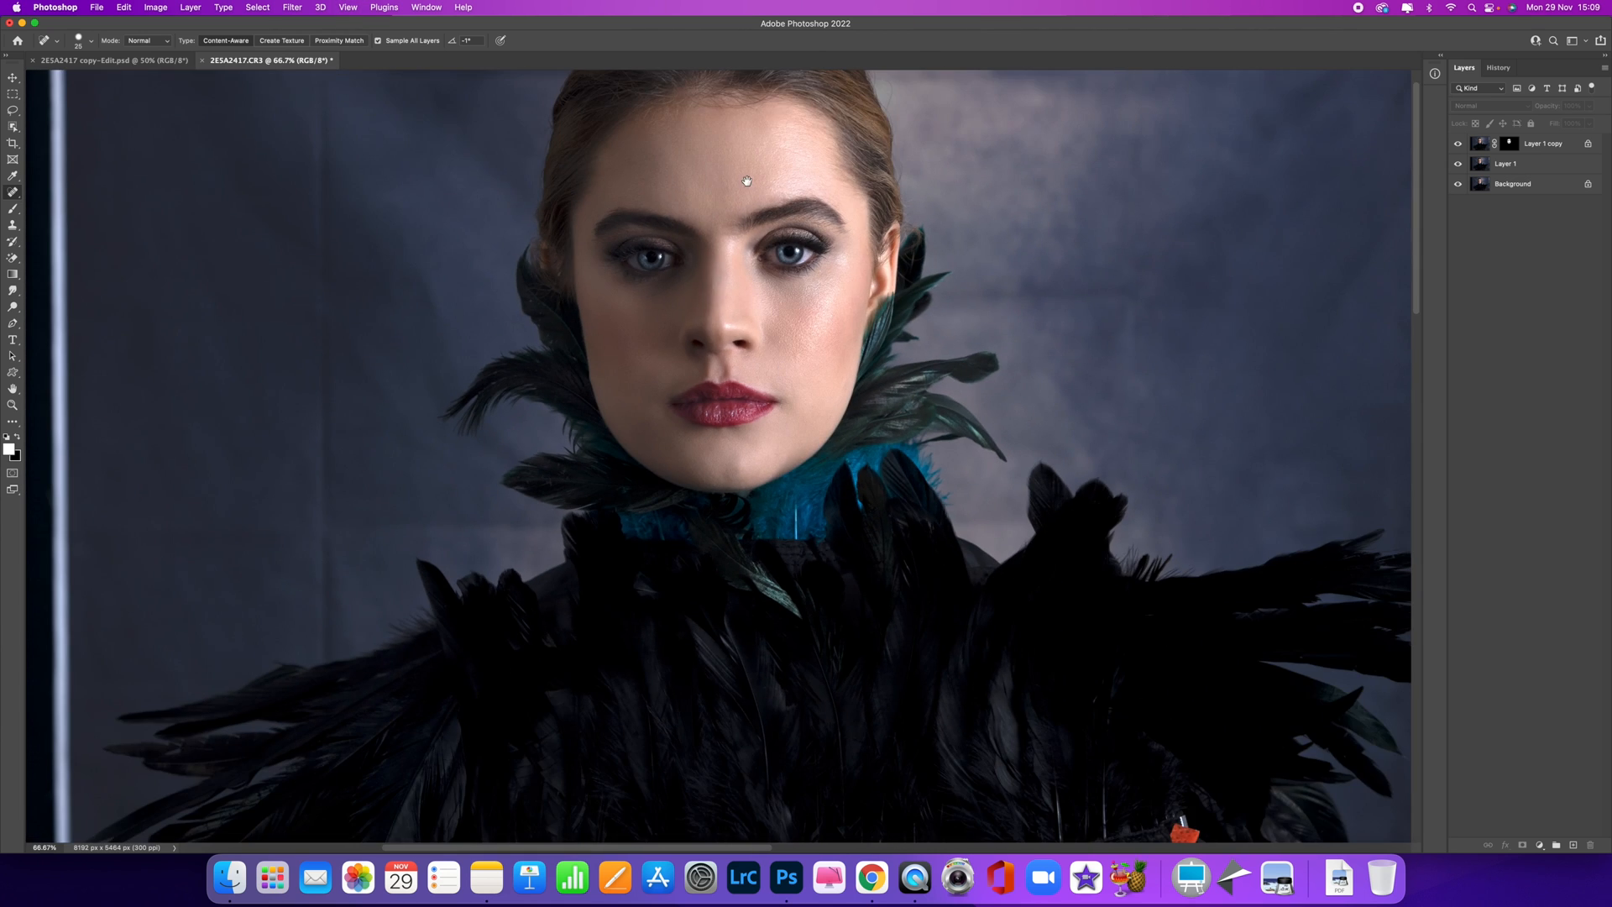
key(super+plus)
drag(746, 183, 743, 436)
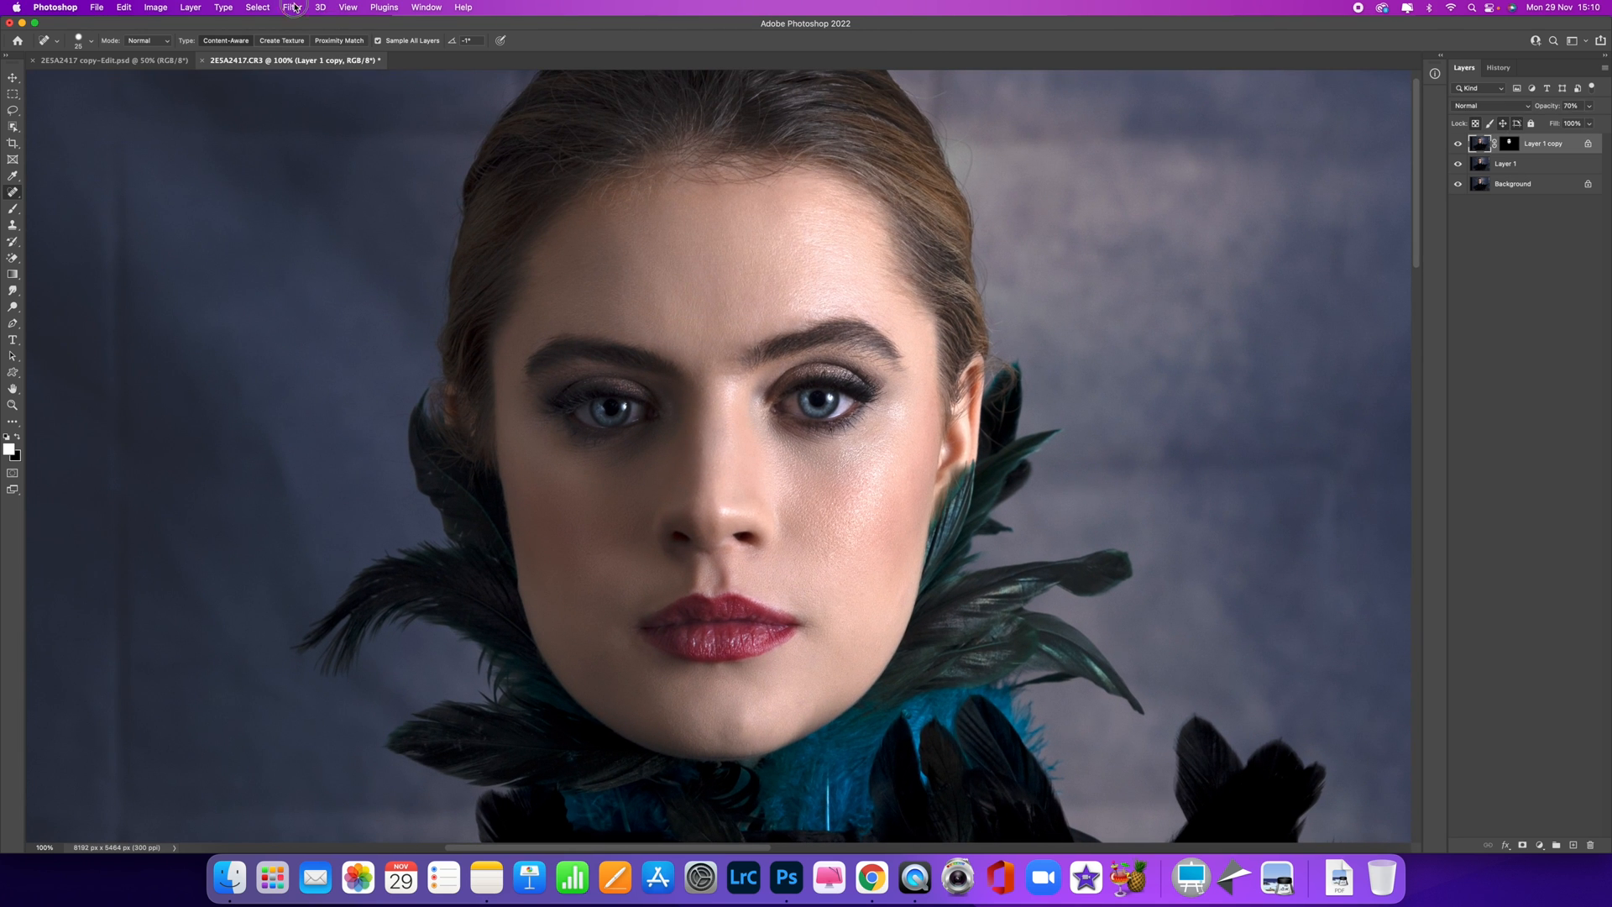
Open the Liquify filter on Layer 1 copy and show the Face-Aware Liquify settings for the enlarged face
click(296, 8)
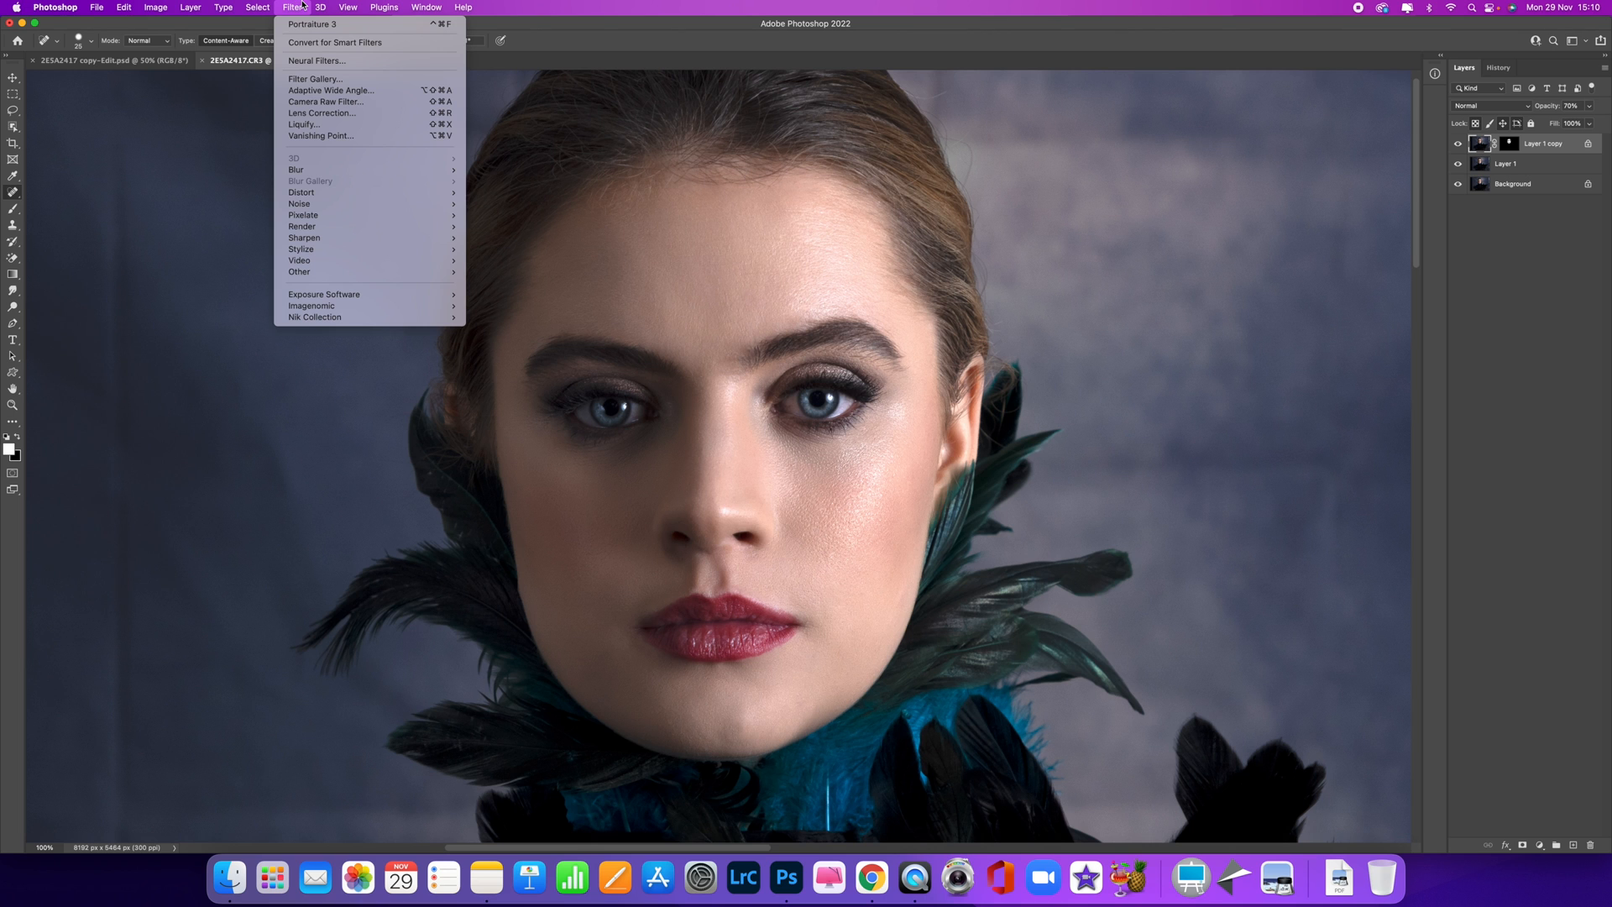
click(308, 126)
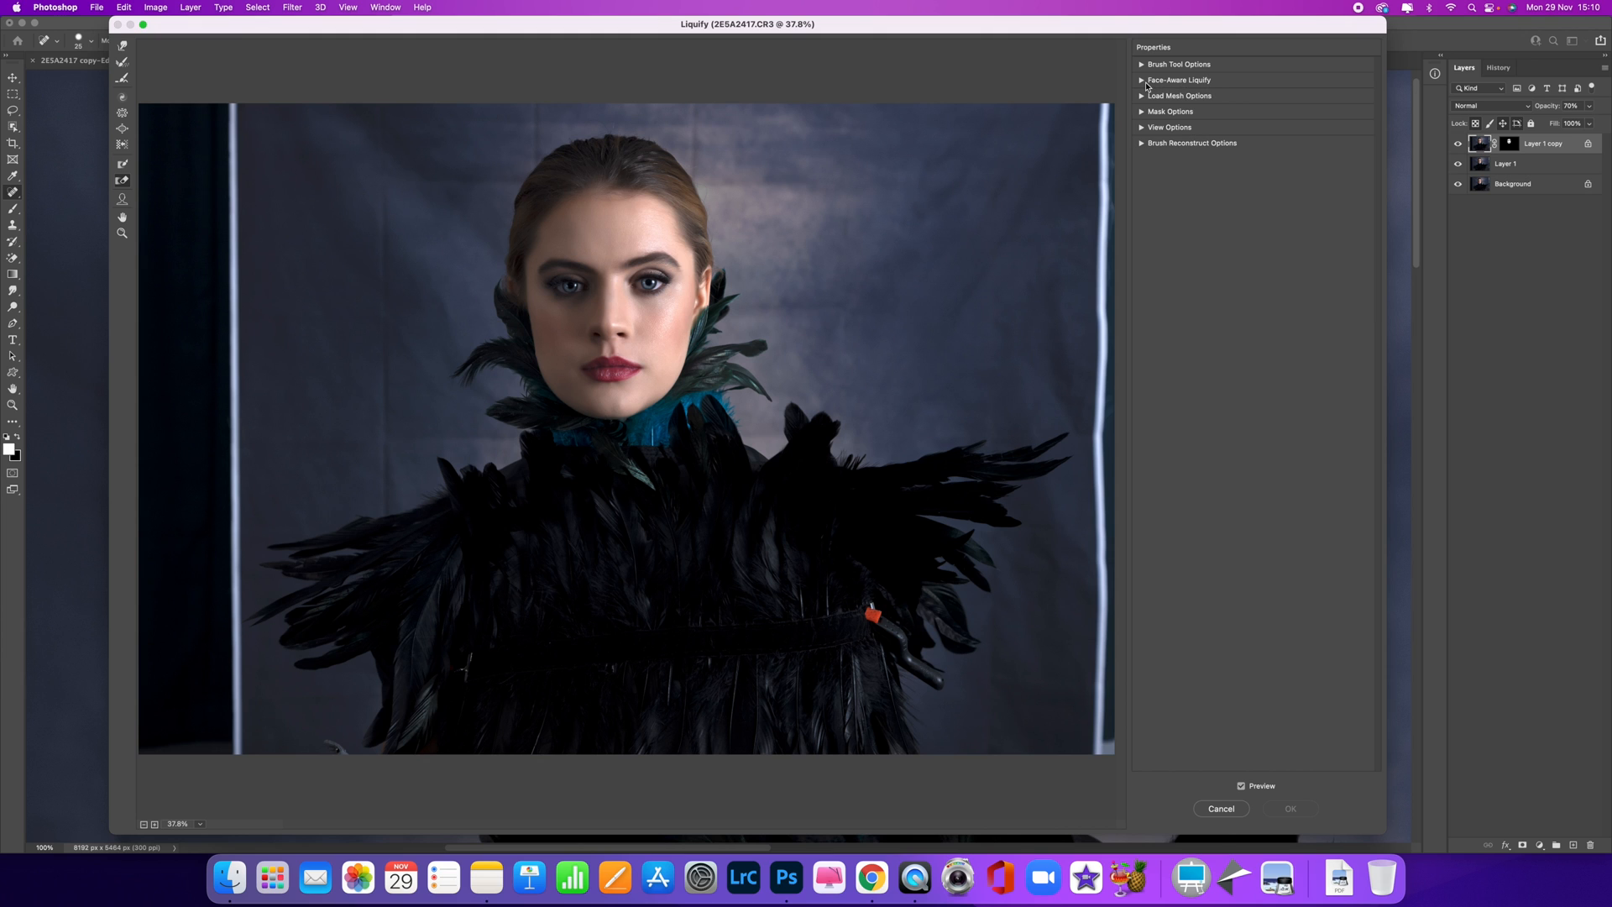
click(1141, 80)
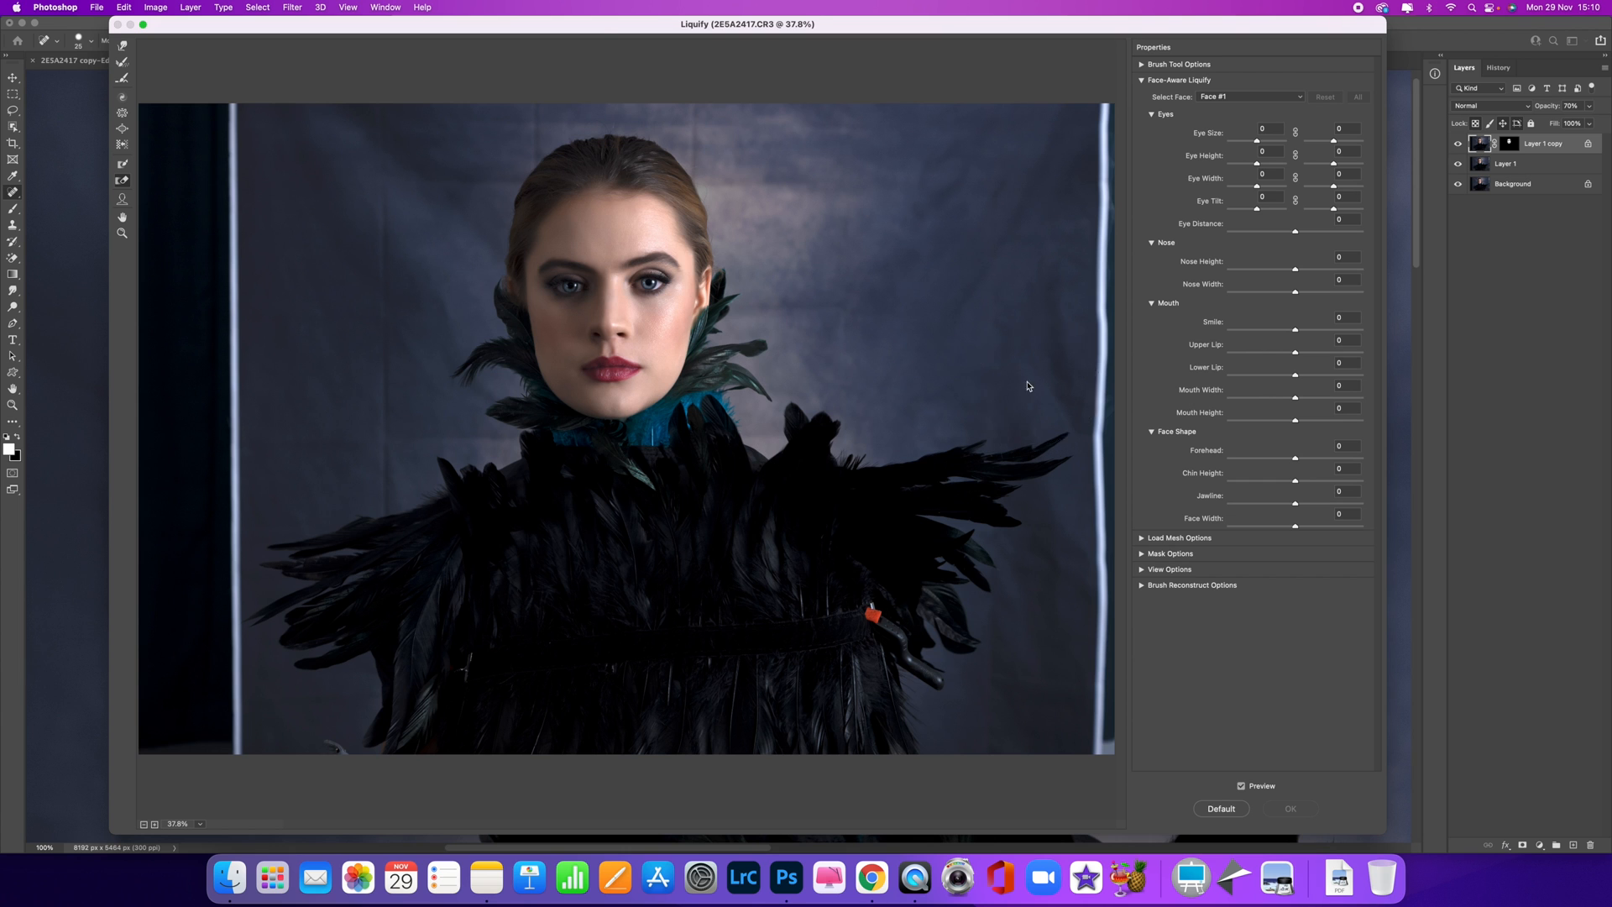
key(super+plus)
key(super+plus)
drag(747, 184, 775, 335)
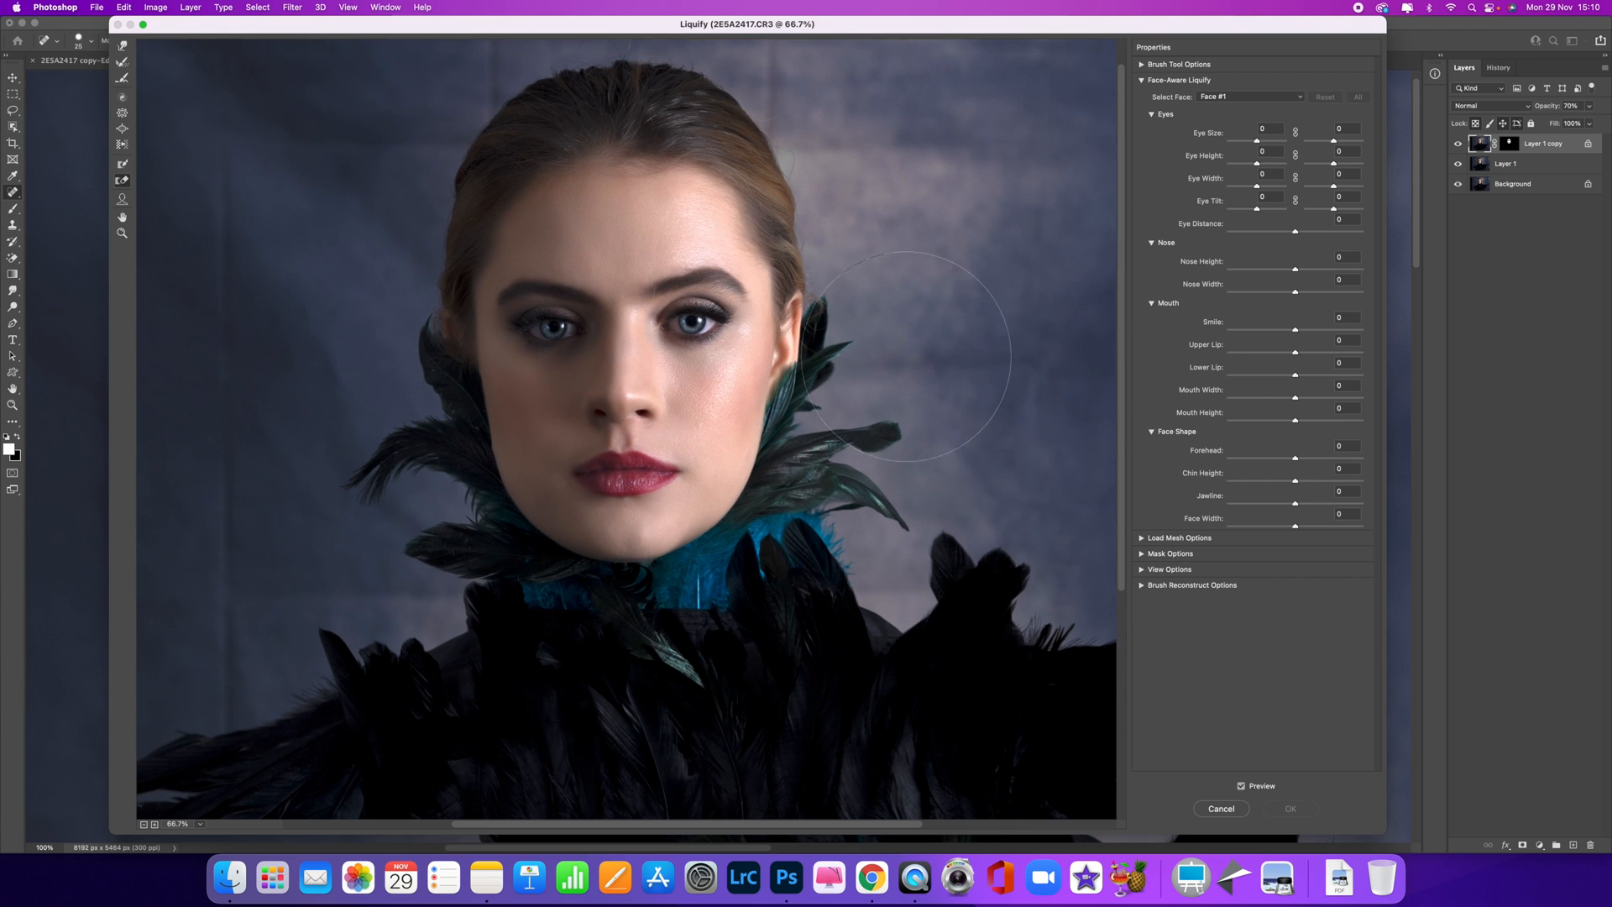
Set Eye Distance to -12, Mouth Width -13, Mouth Height -22, Forehead 7, Chin Height 2 and Jawline -89 for the face
click(1321, 233)
drag(1321, 233, 1288, 234)
drag(1295, 506, 1288, 399)
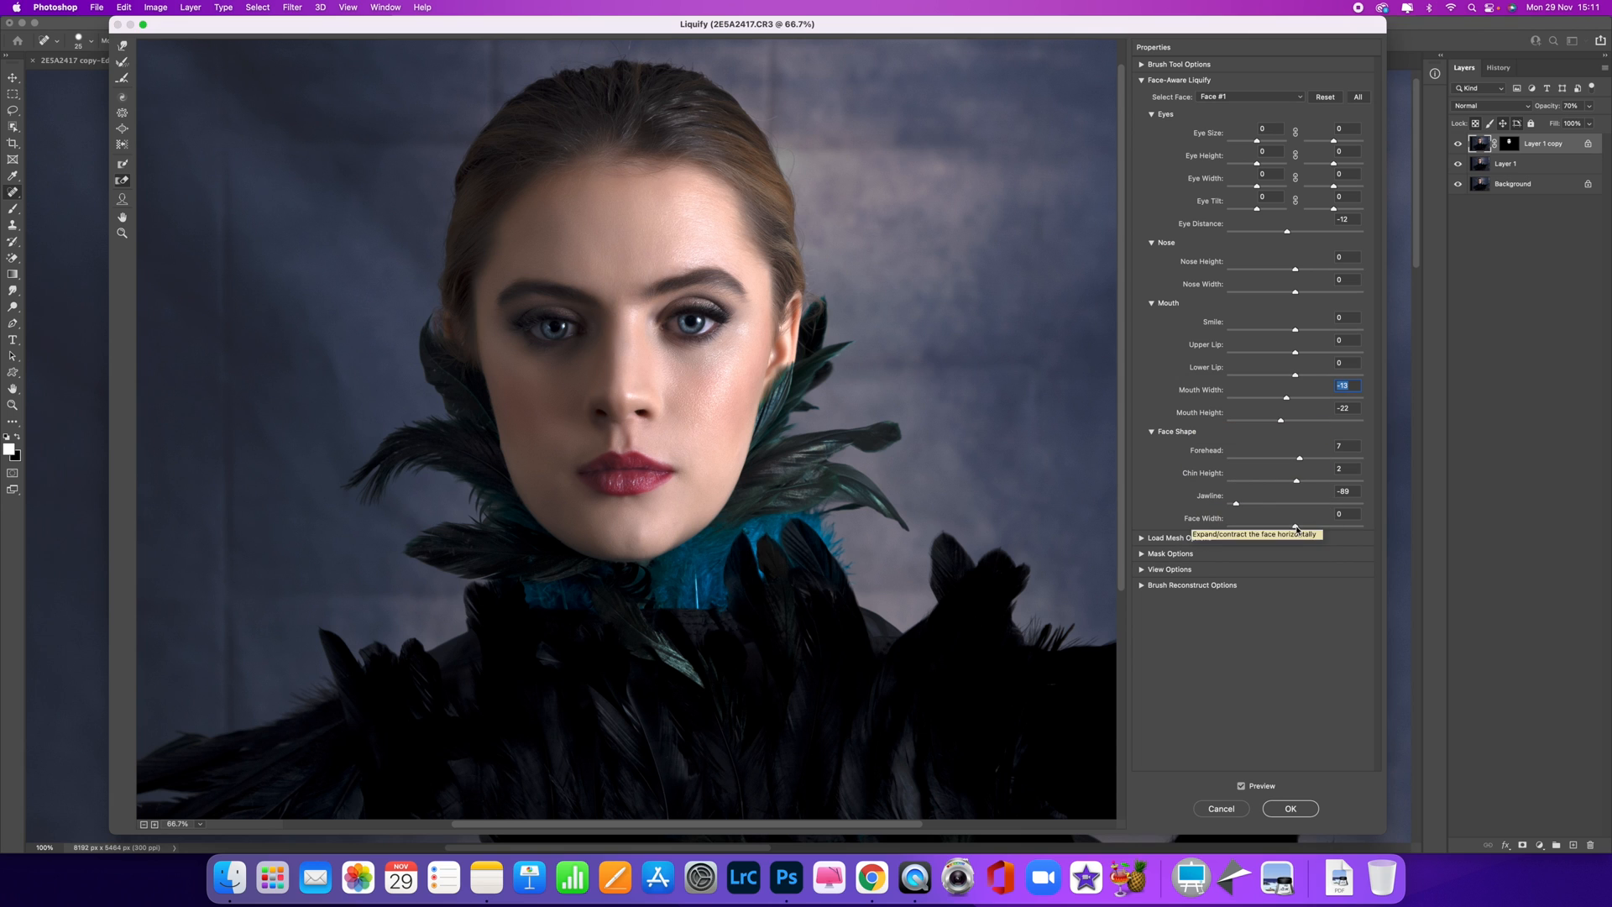
Slim the face to Face Width -44 with Jawline at -89, and set Upper Lip to 9 and Lower Lip to -10
mouse_move(1294, 526)
mouse_down()
mouse_move(1309, 525)
mouse_move(1279, 526)
mouse_up()
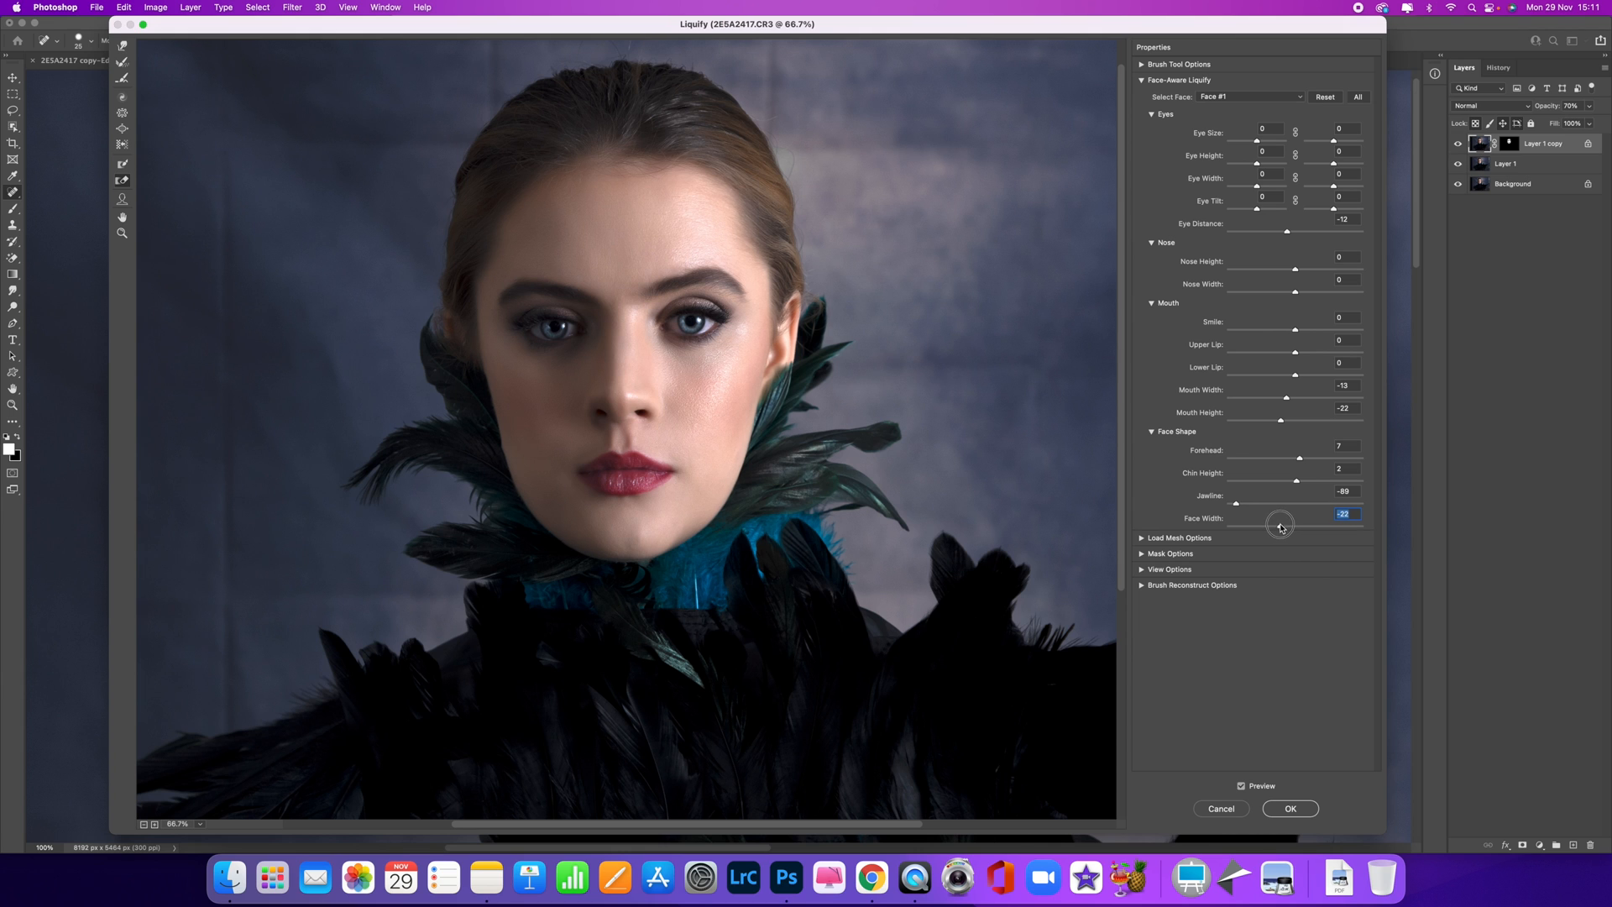
mouse_move(1245, 503)
mouse_down()
mouse_move(1278, 504)
mouse_move(1247, 503)
mouse_up()
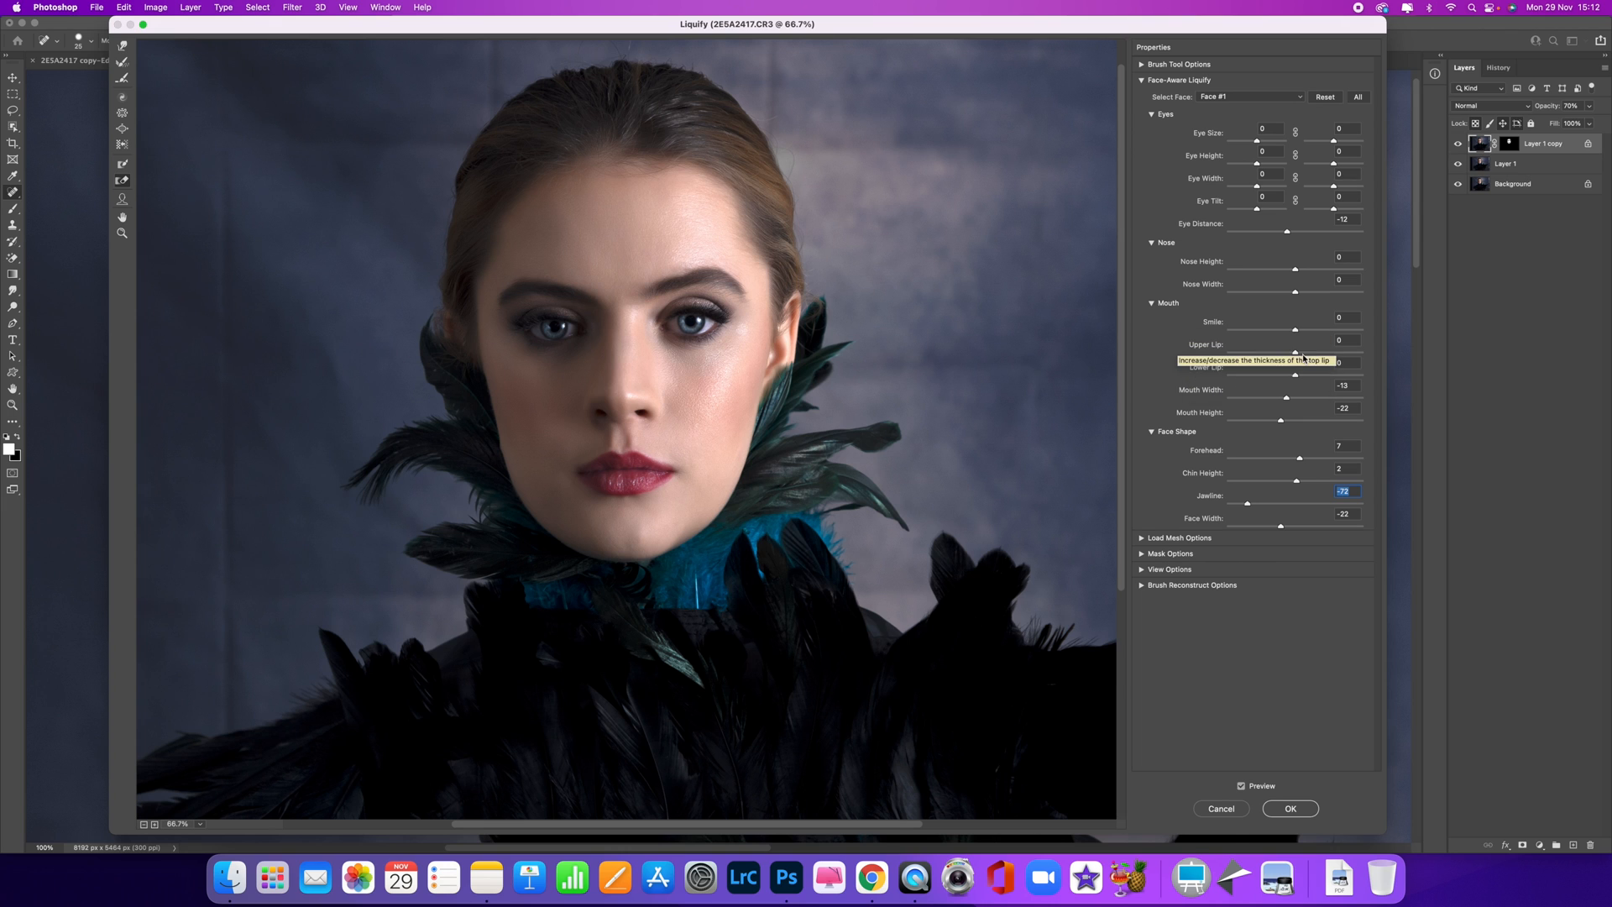
mouse_move(1297, 357)
mouse_down()
mouse_move(1260, 356)
mouse_move(1307, 354)
mouse_move(1291, 379)
mouse_up()
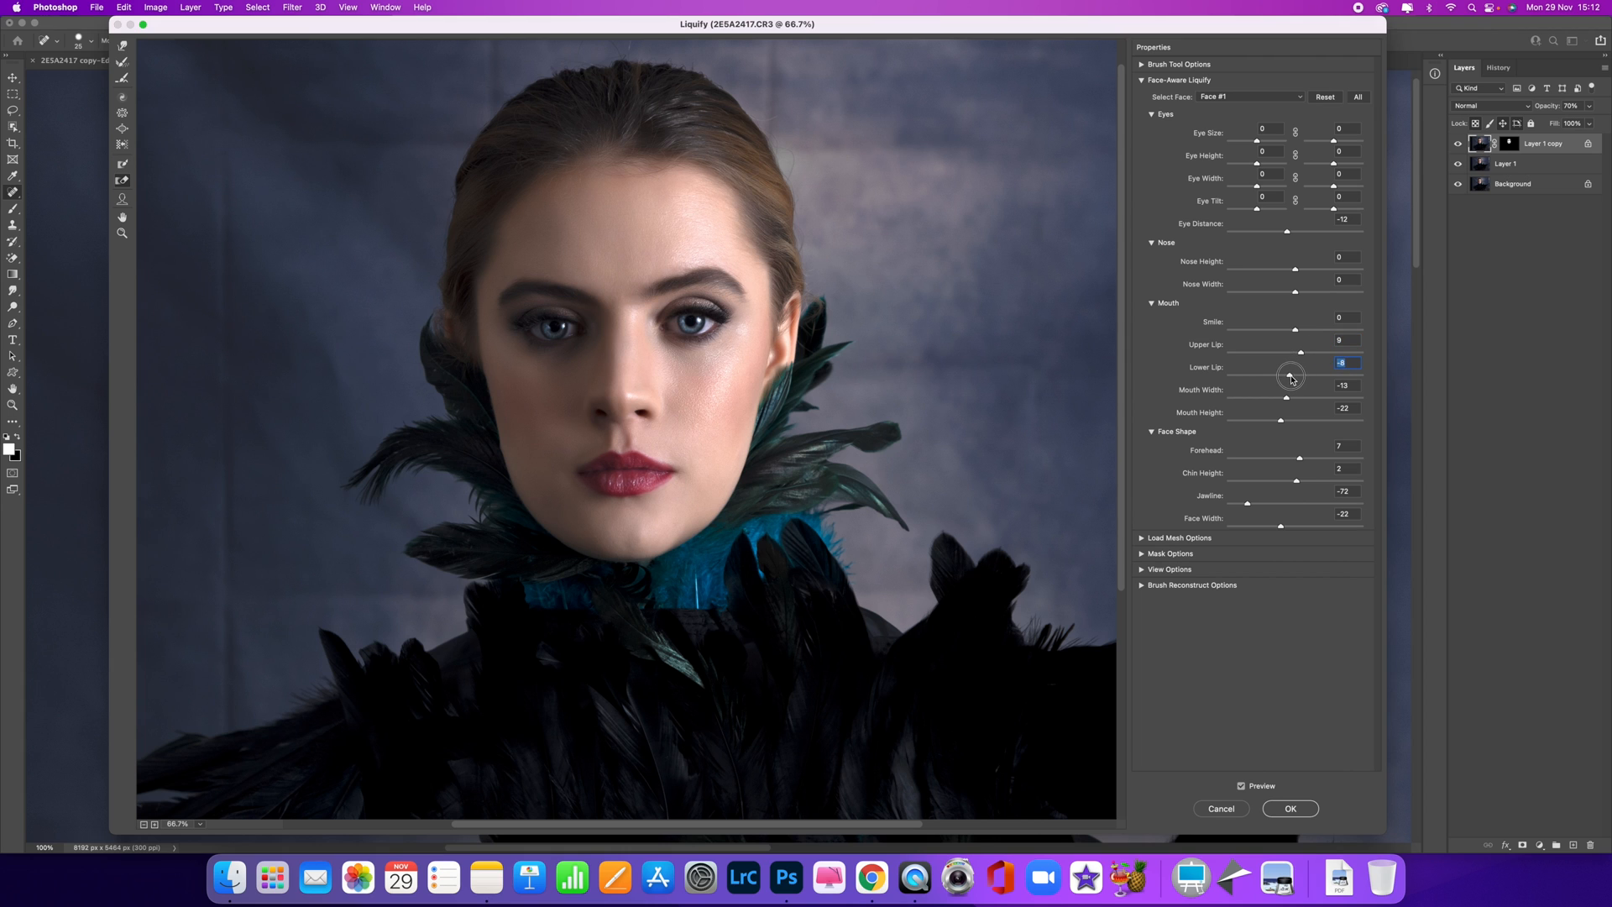
mouse_move(1249, 506)
mouse_down()
mouse_move(1227, 508)
mouse_move(1270, 528)
mouse_up()
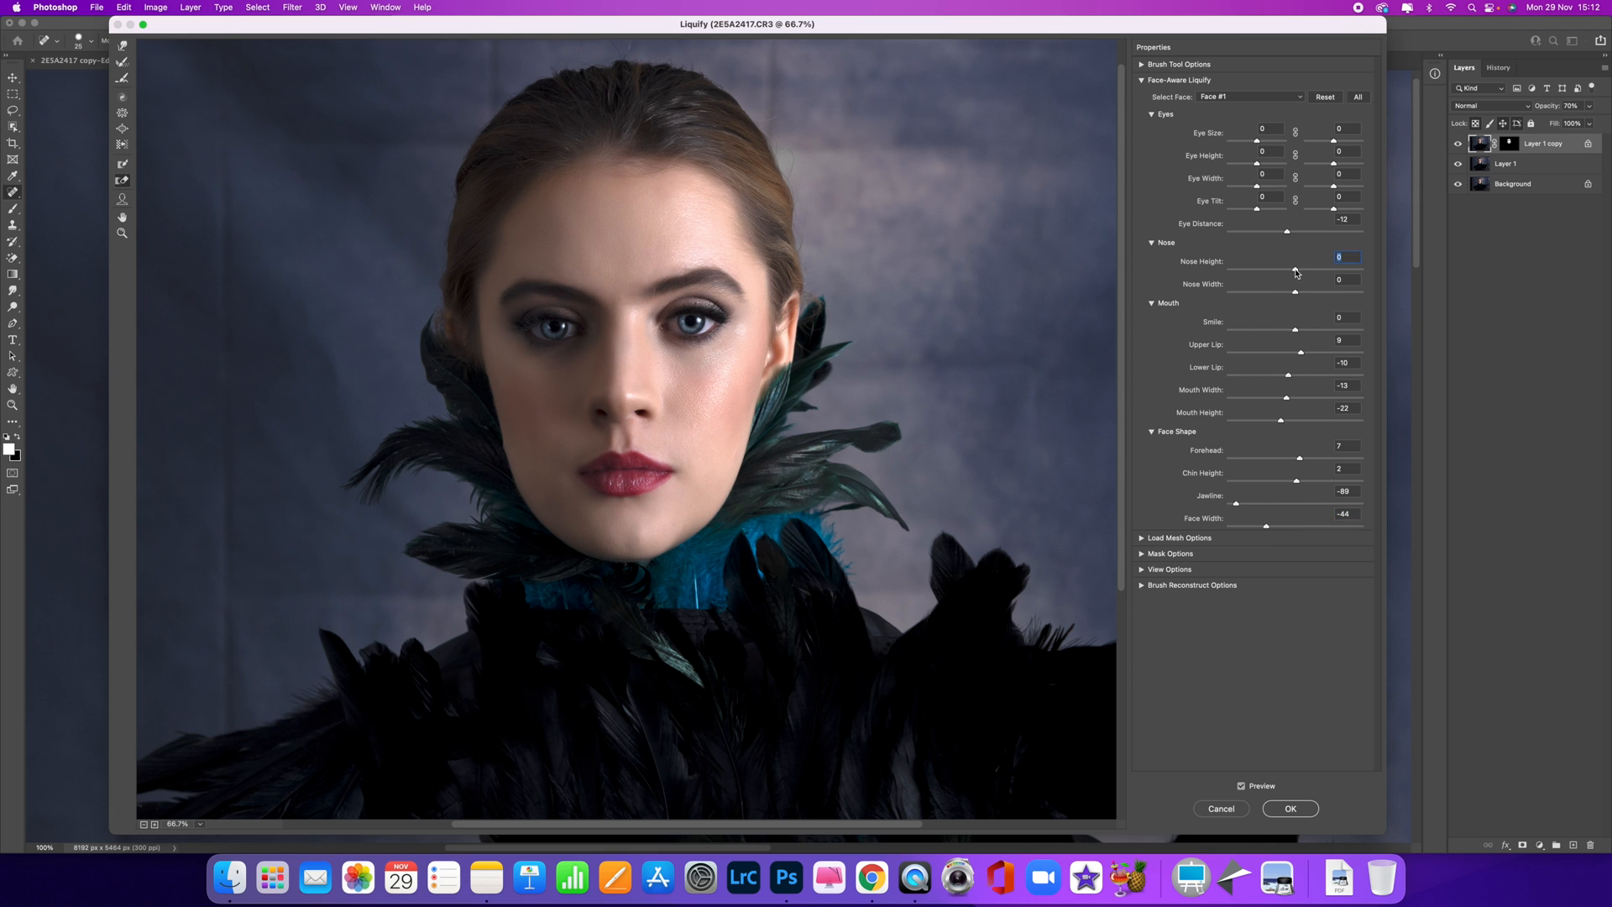
Adjust the nose height, narrow the nose, fine-tune the eye distance and eye height, and apply the Liquify changes
mouse_move(1296, 270)
mouse_down()
mouse_move(1311, 270)
mouse_move(1278, 269)
mouse_move(1302, 271)
mouse_move(1308, 292)
mouse_move(1270, 293)
mouse_up()
drag(1270, 294, 1265, 292)
mouse_move(1288, 235)
mouse_down()
mouse_move(1303, 236)
mouse_move(1256, 234)
mouse_move(1304, 233)
mouse_up()
mouse_move(1261, 168)
mouse_down()
mouse_move(1276, 168)
mouse_move(1247, 142)
mouse_move(1259, 166)
mouse_up()
click(1290, 808)
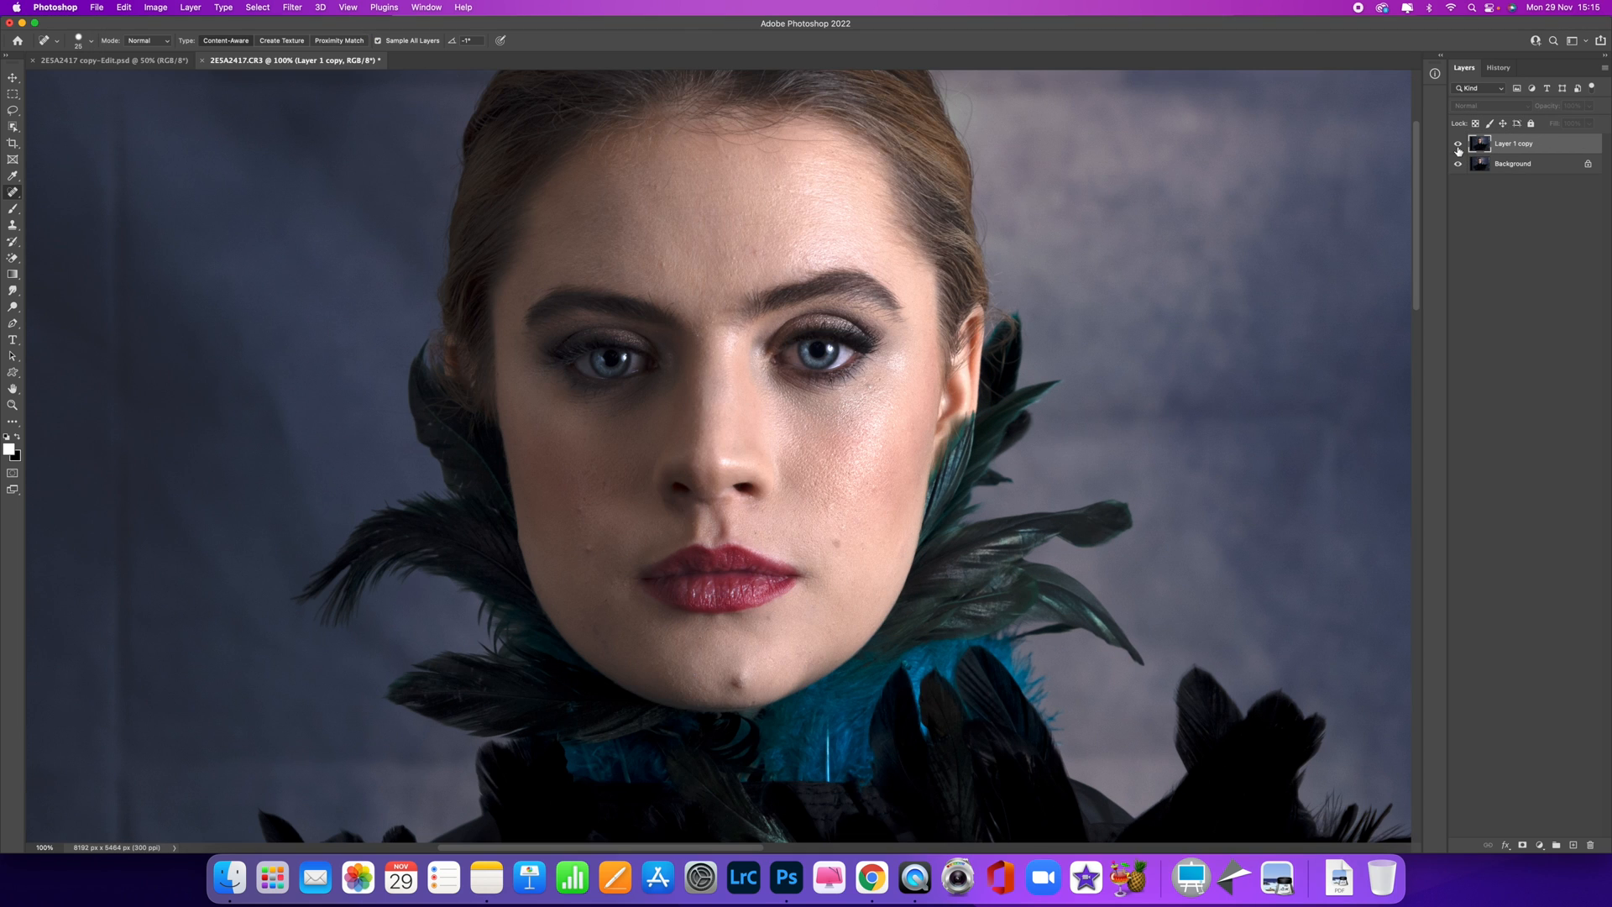
Toggle the visibility of Layer 1 copy to compare the reshaped, retouched face with the Background, leaving the layer shown
click(1458, 146)
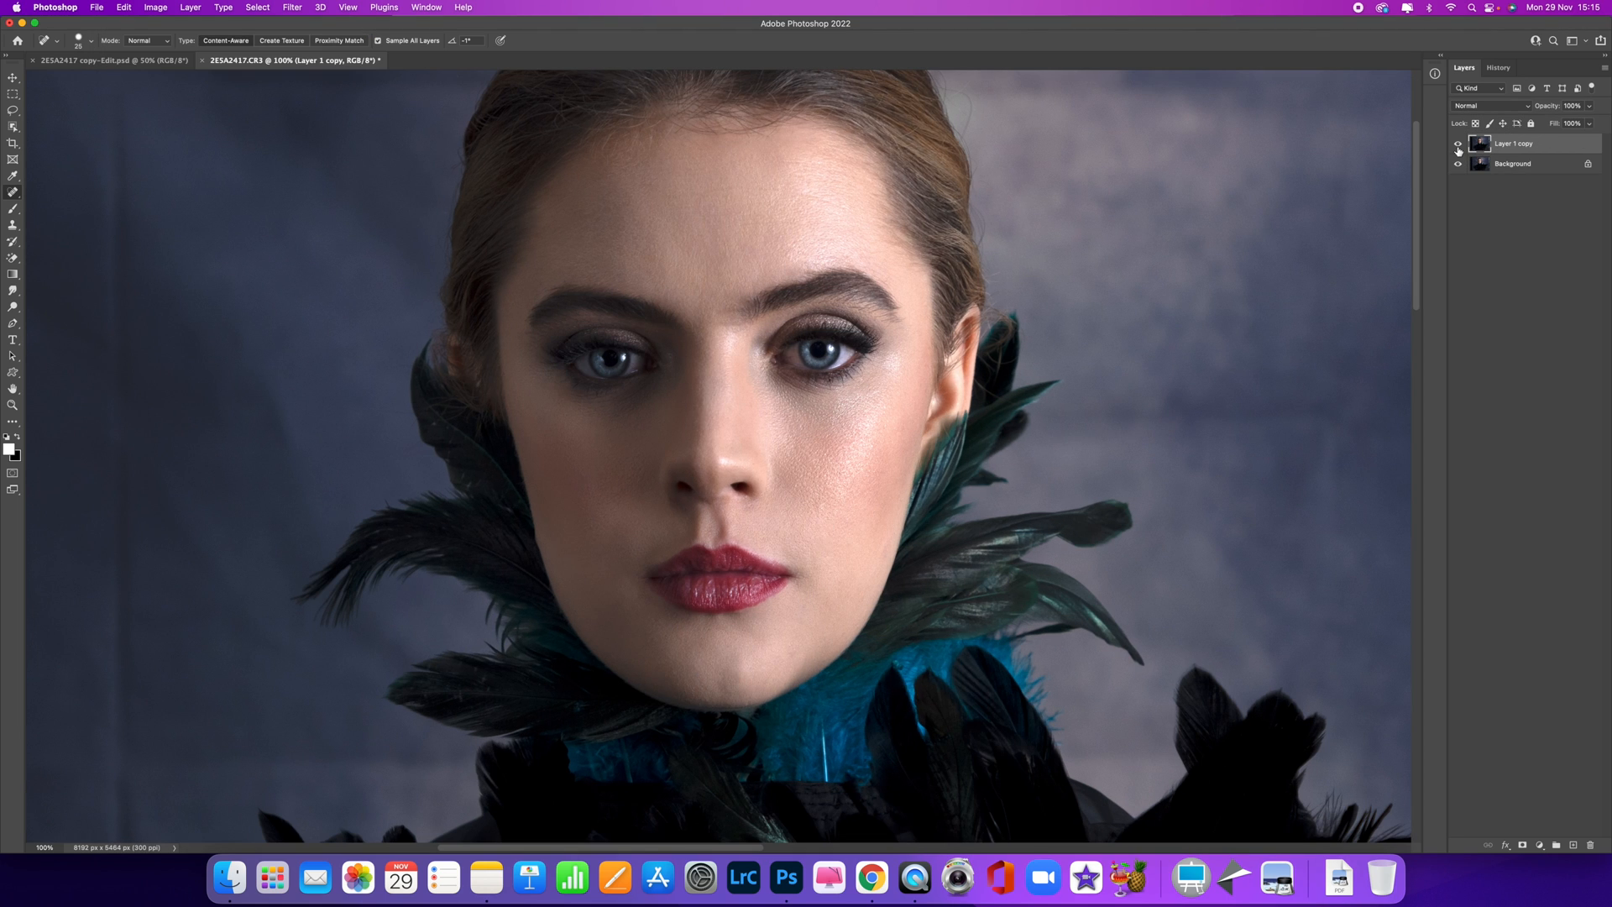
mouse_move(1019, 171)
mouse_down()
mouse_move(1004, 244)
mouse_move(1044, 186)
mouse_up()
click(1459, 145)
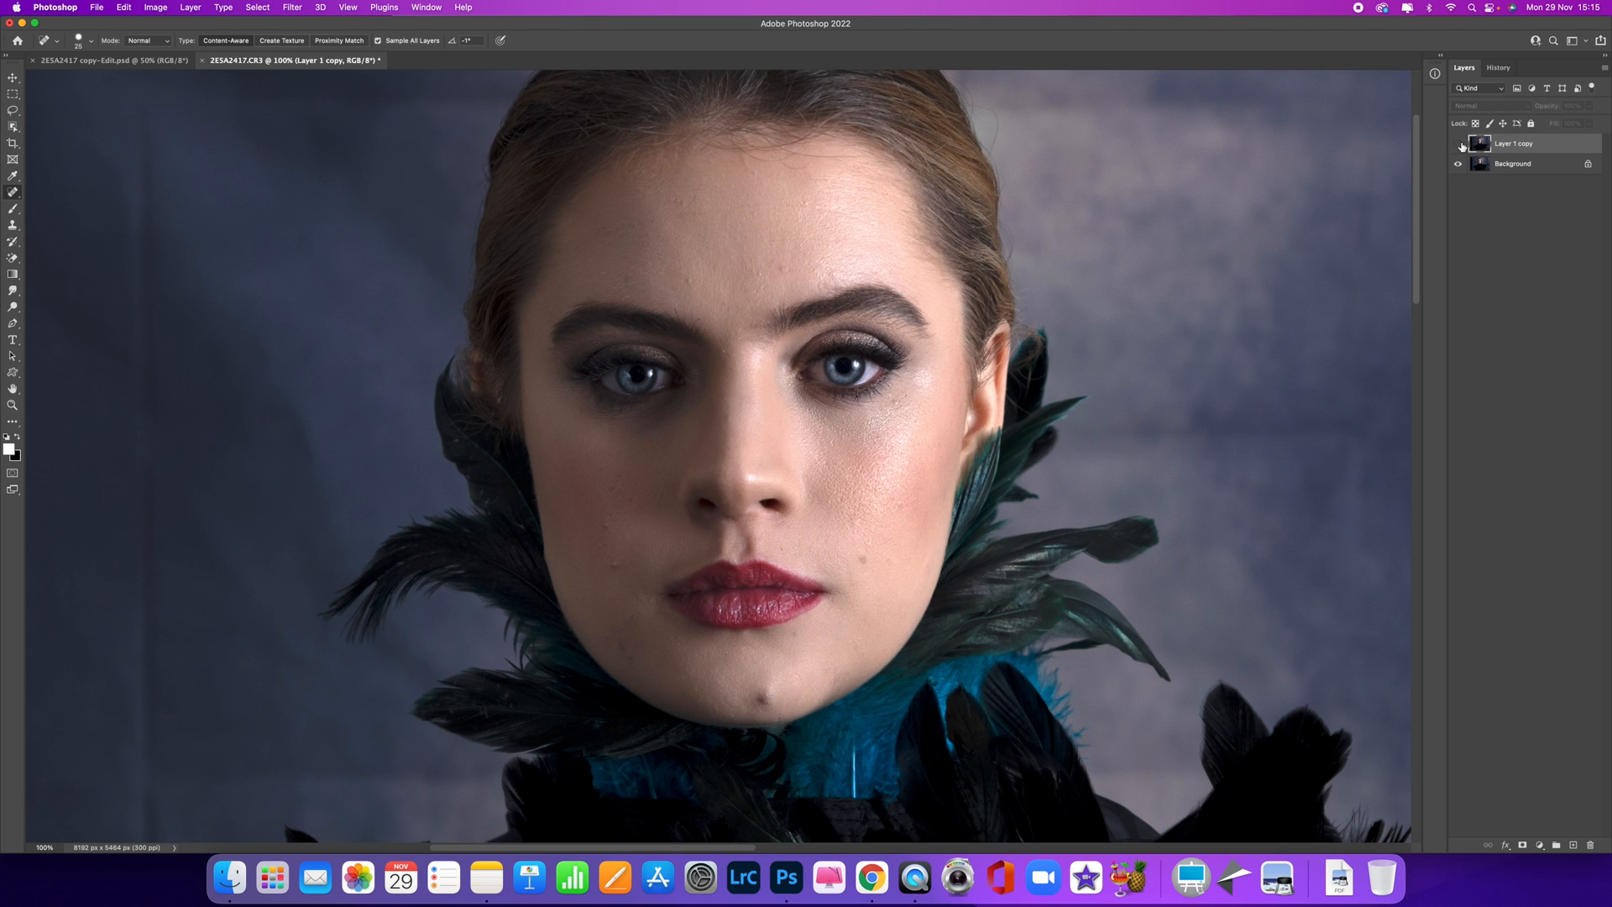
click(1458, 145)
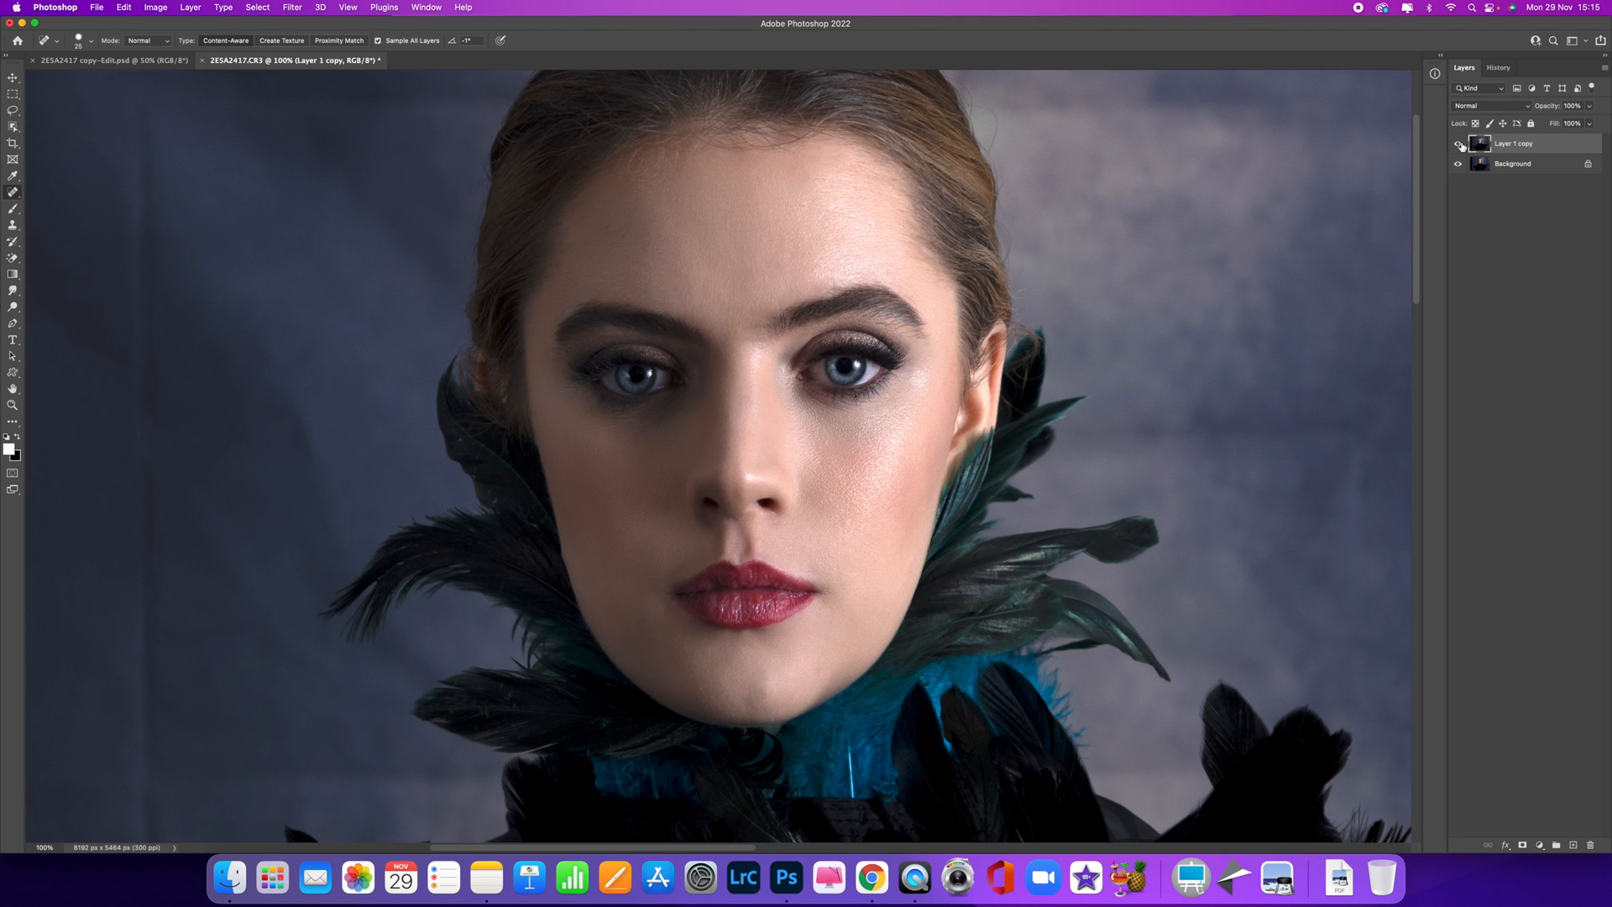
key(super+minus)
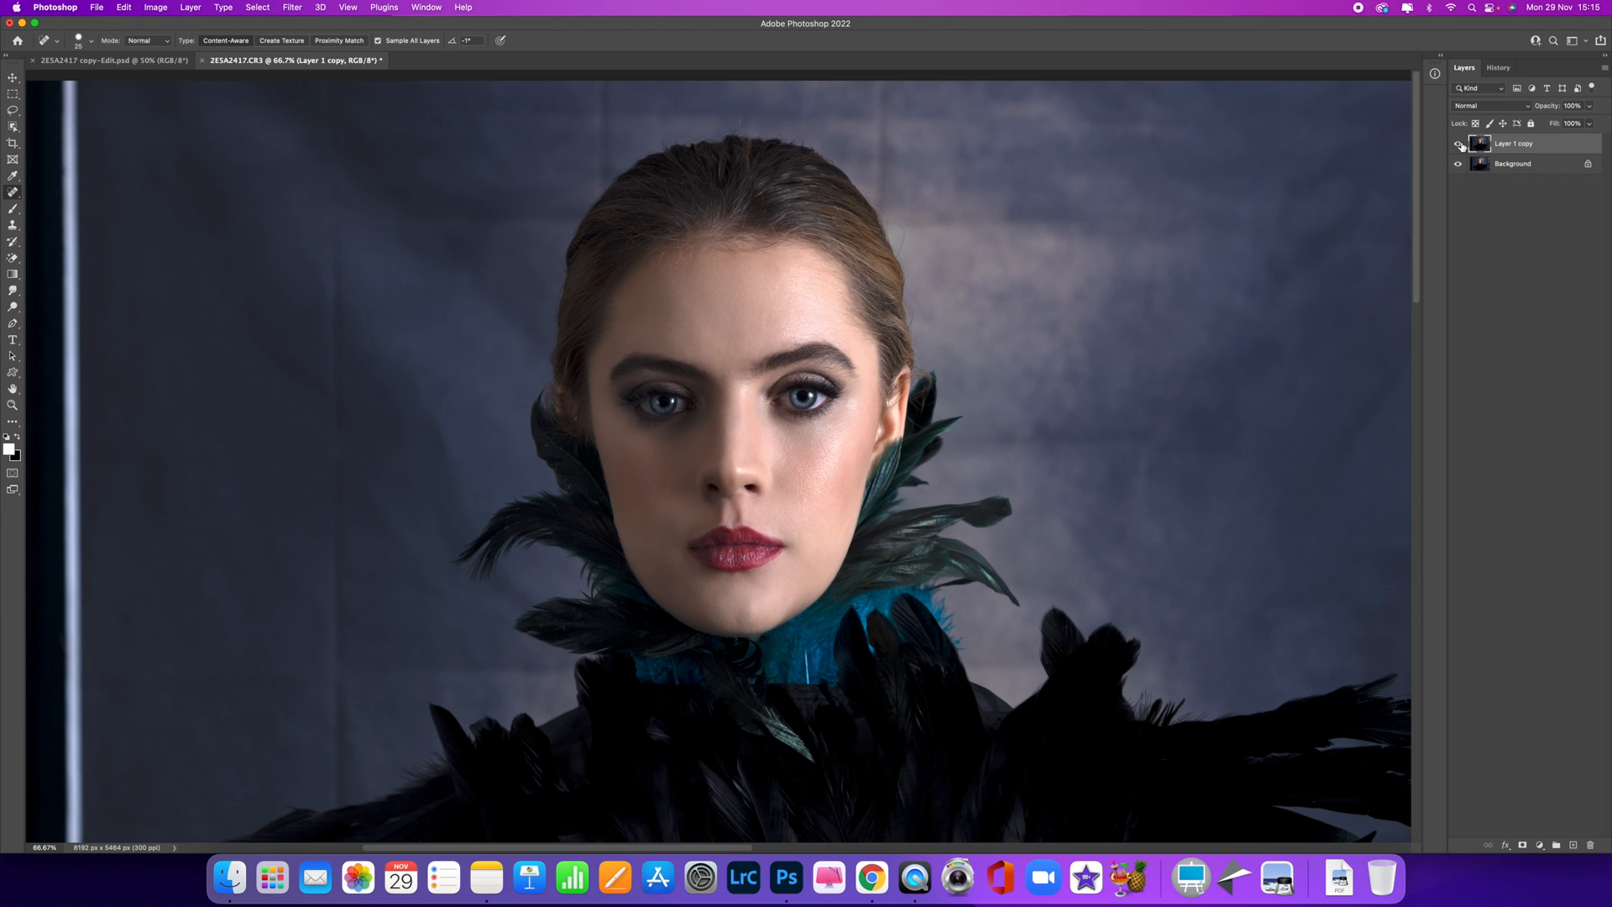
click(1459, 145)
click(1459, 145)
key(super+minus)
Examine the finished 2E5A2417 copy-Edit.psd and compare its dark, textured look with the current retouch in 2E5A2417.CR3
click(123, 64)
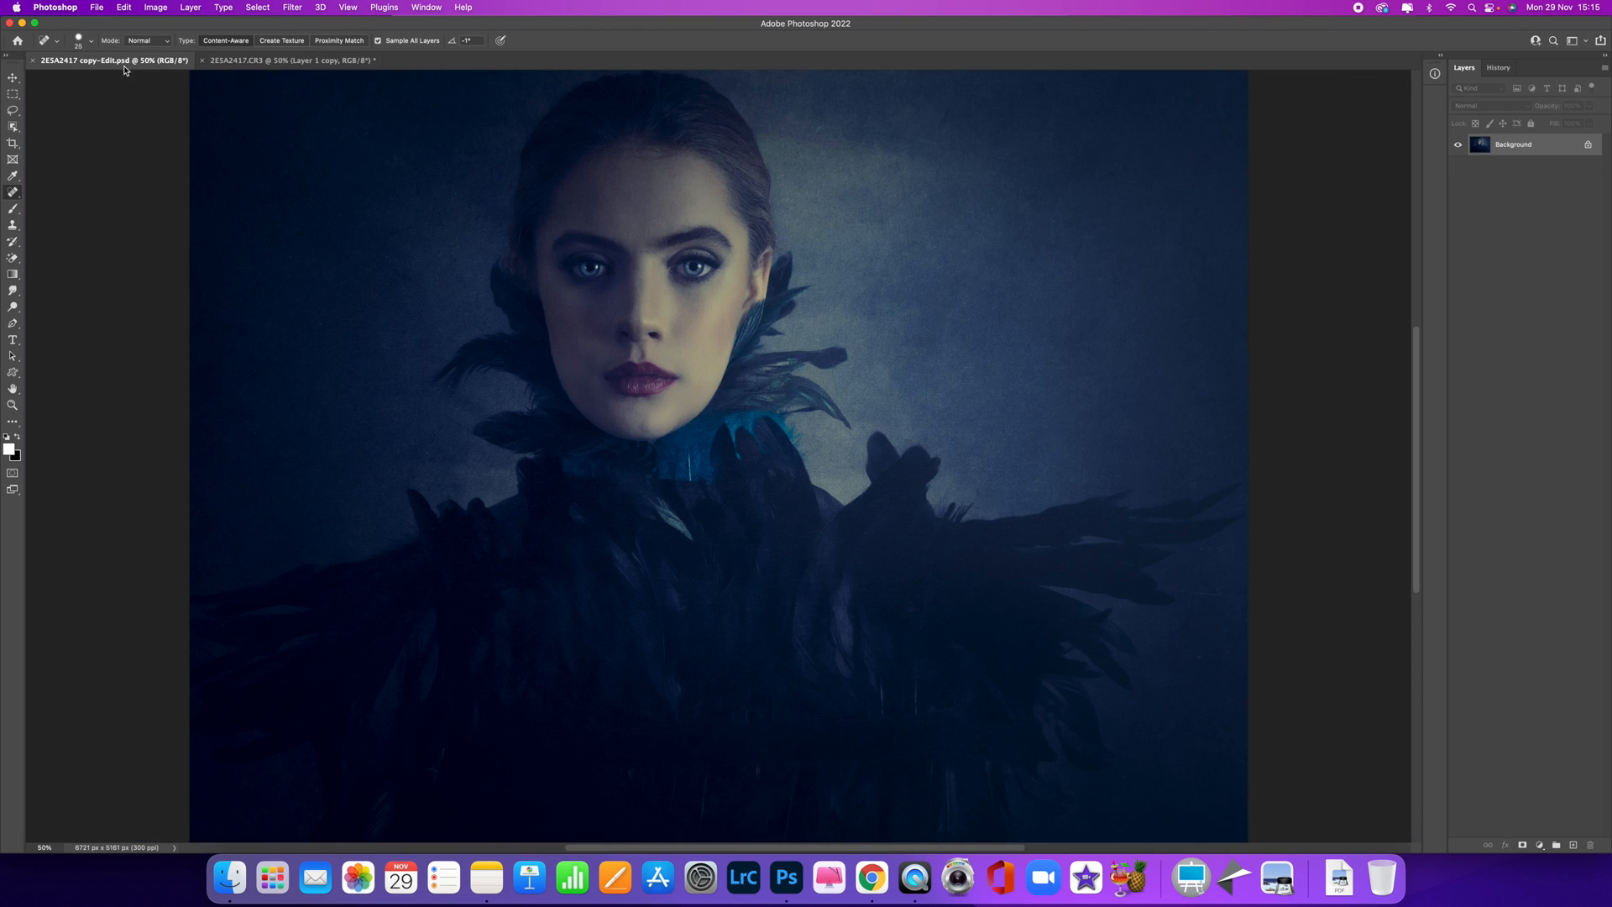
key(super+minus)
key(super+plus)
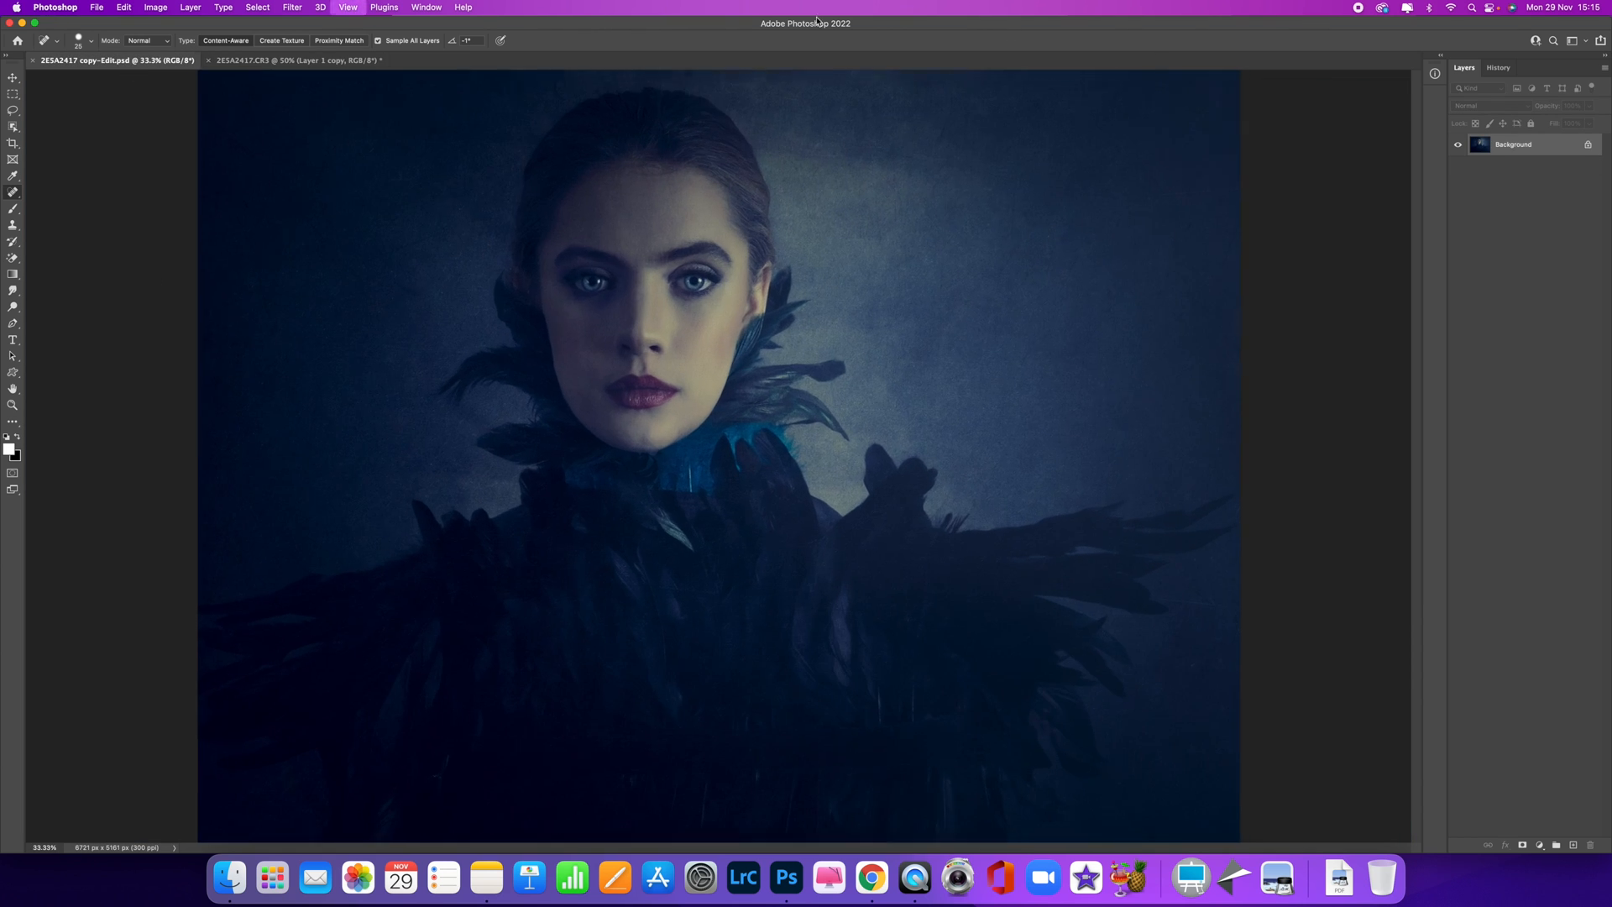
key(super+plus)
key(super+plus)
drag(754, 216, 747, 469)
key(super+0)
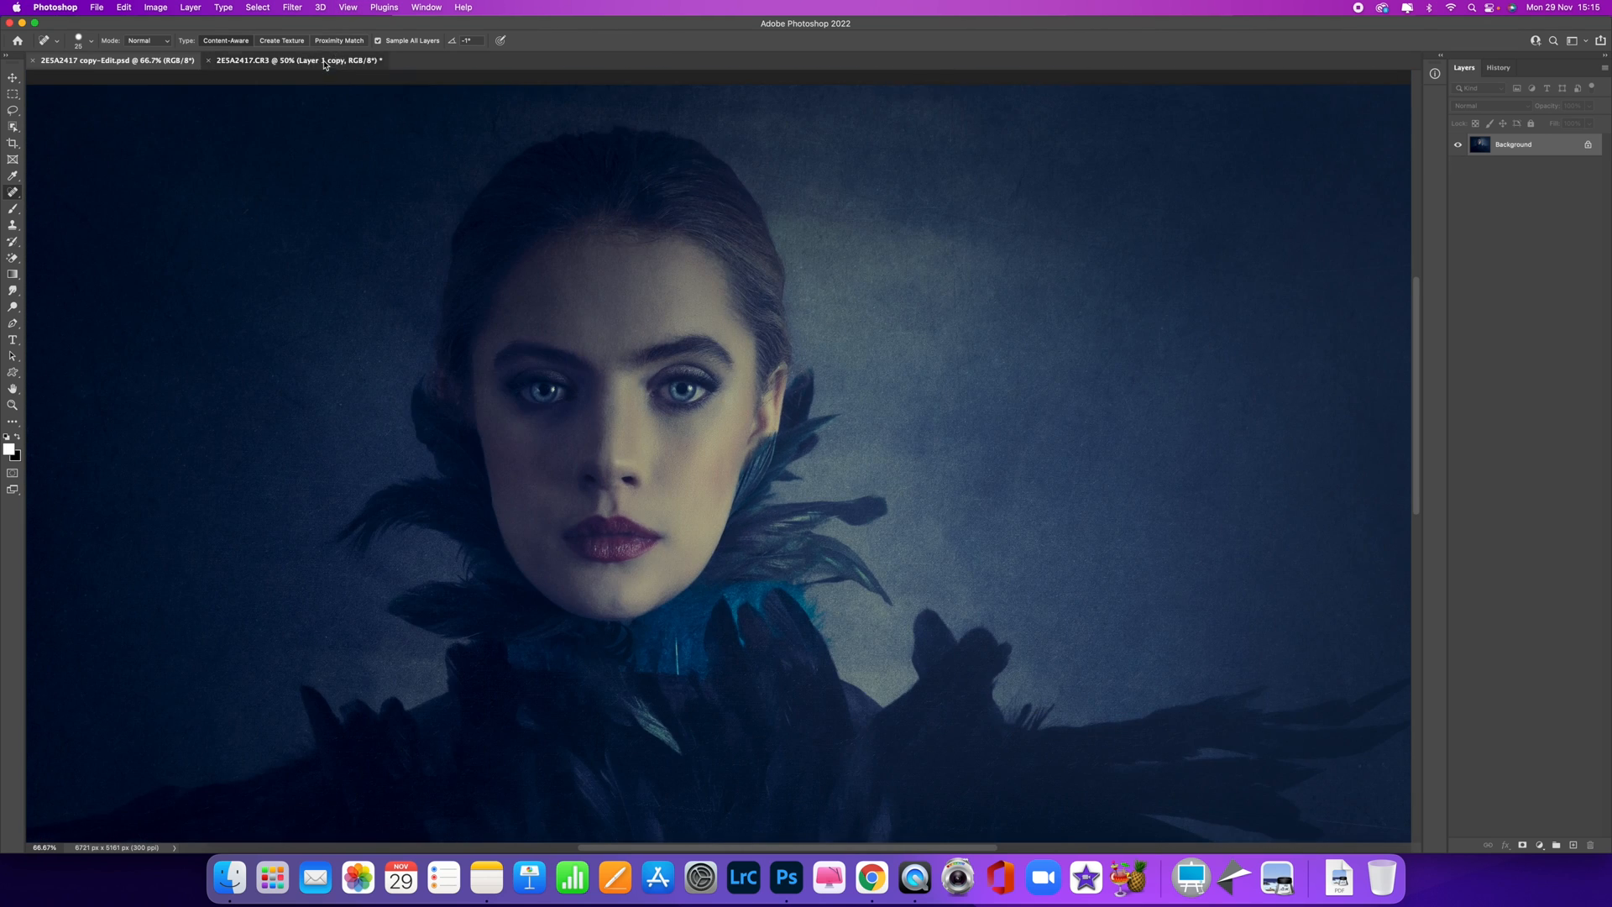
click(353, 60)
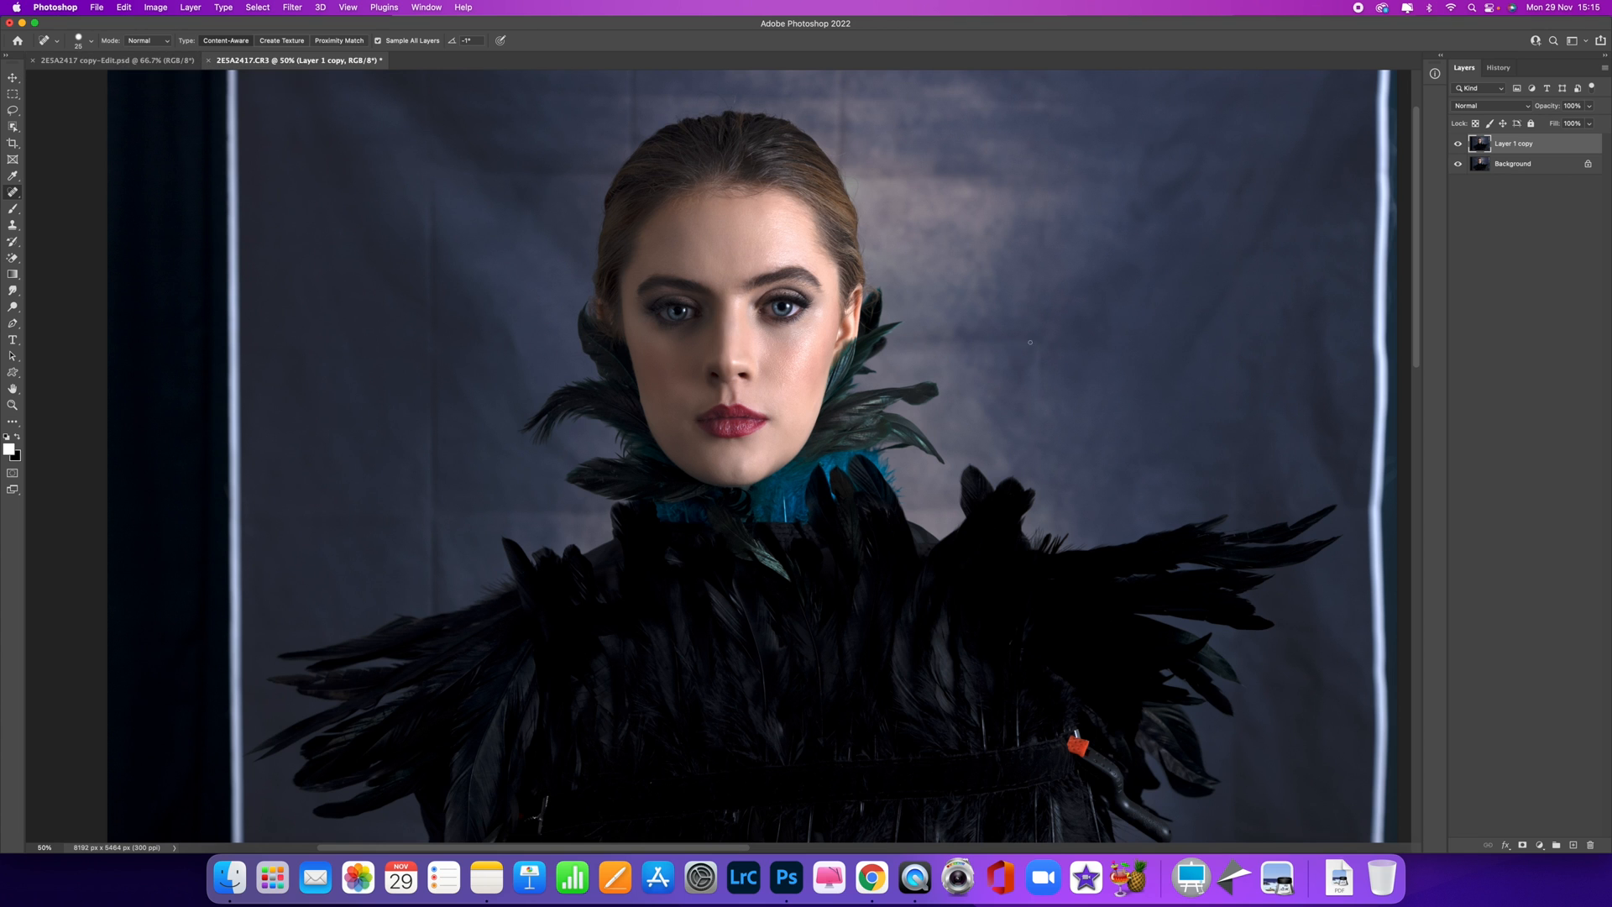
click(101, 62)
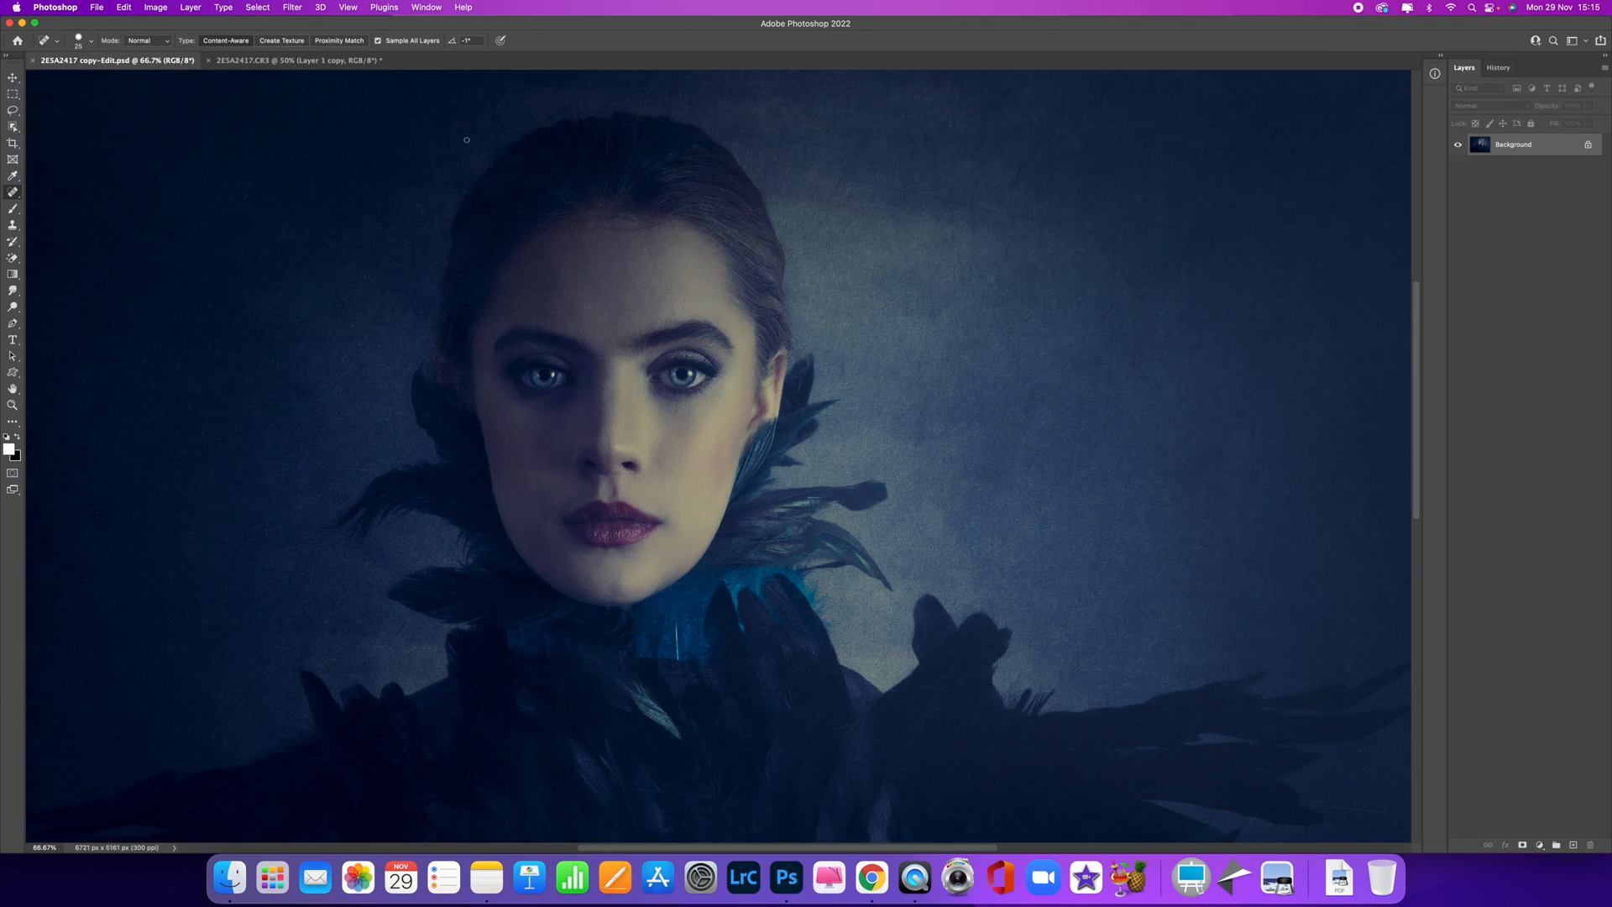